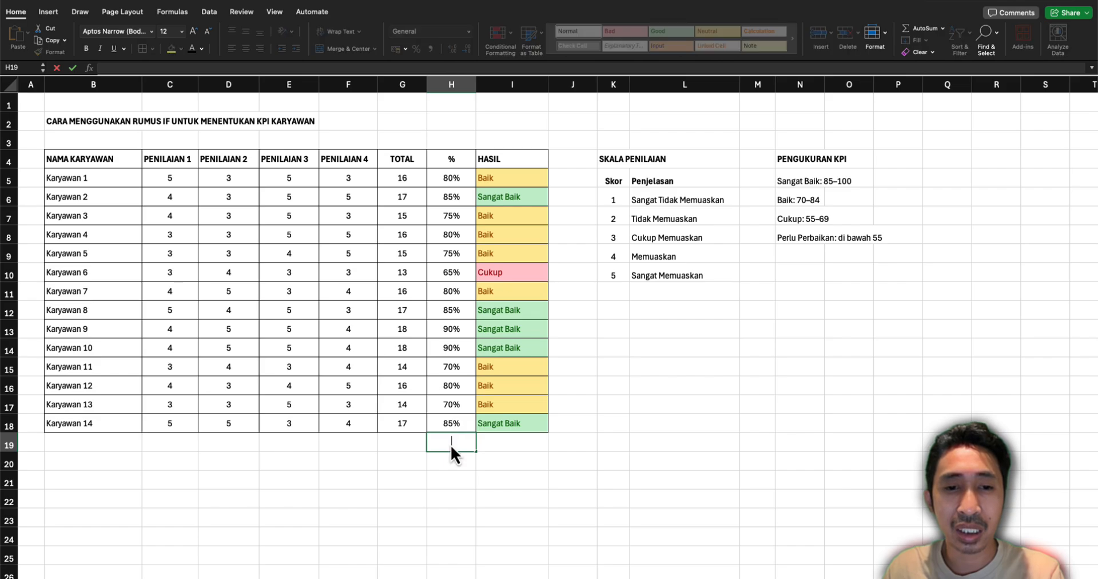
Recalculate the random assessment scores a few times from the empty cells below the table
key("Return")
double_click(455, 448)
key("Return")
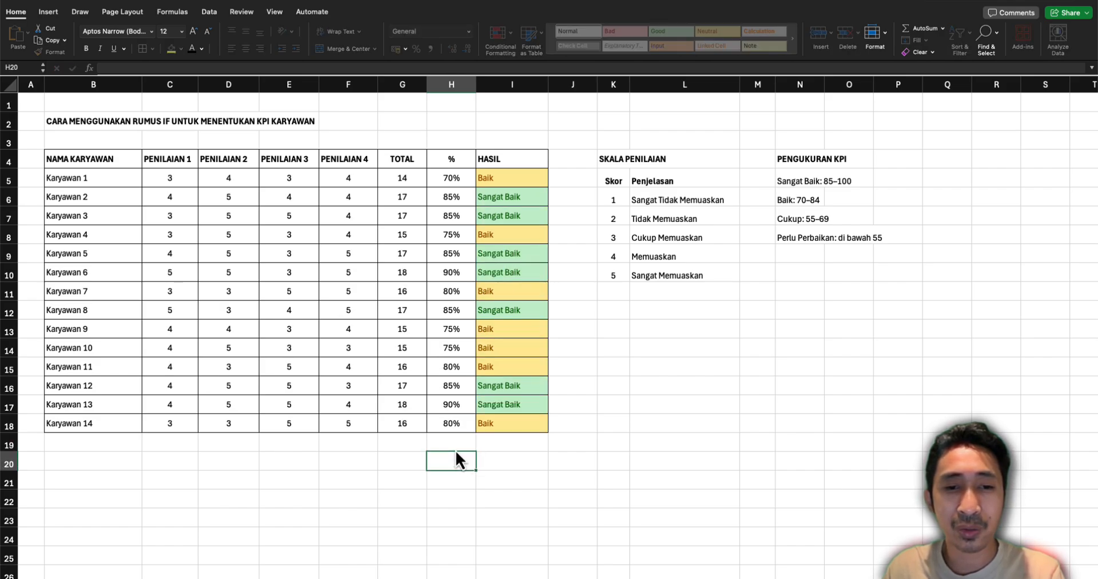
left_click(479, 454)
key("Return")
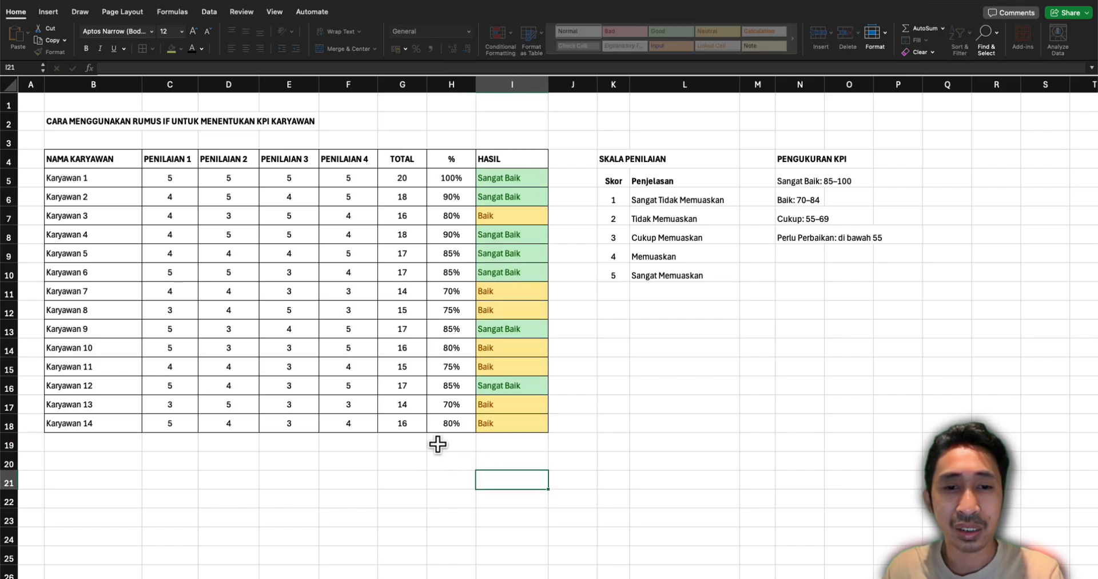
left_click(164, 179)
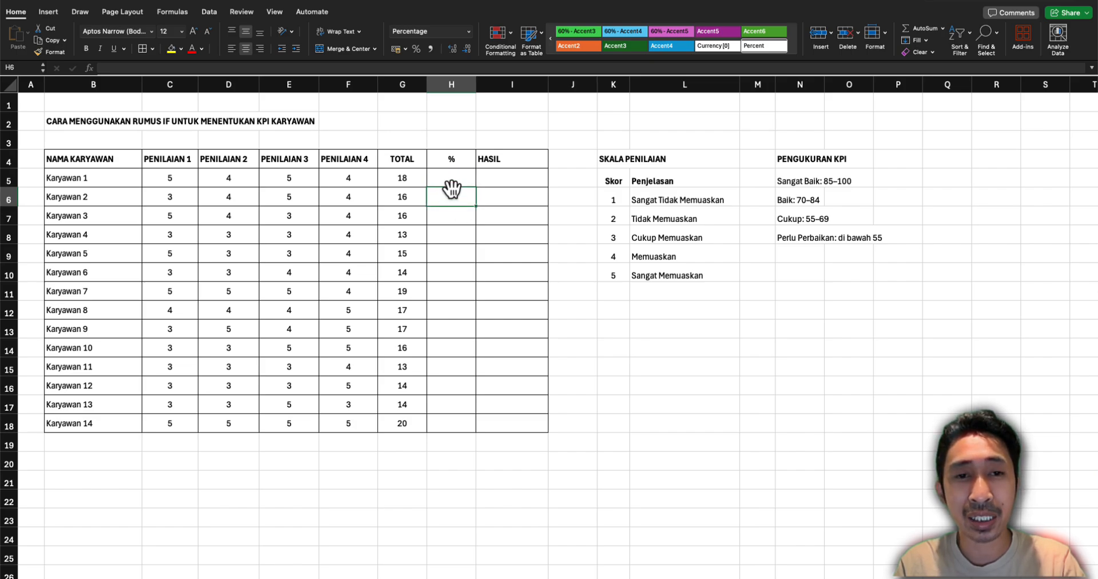
Review the employee names, the four Penilaian columns and each score in the Skala Penilaian list
left_click_drag(92, 160, 137, 424)
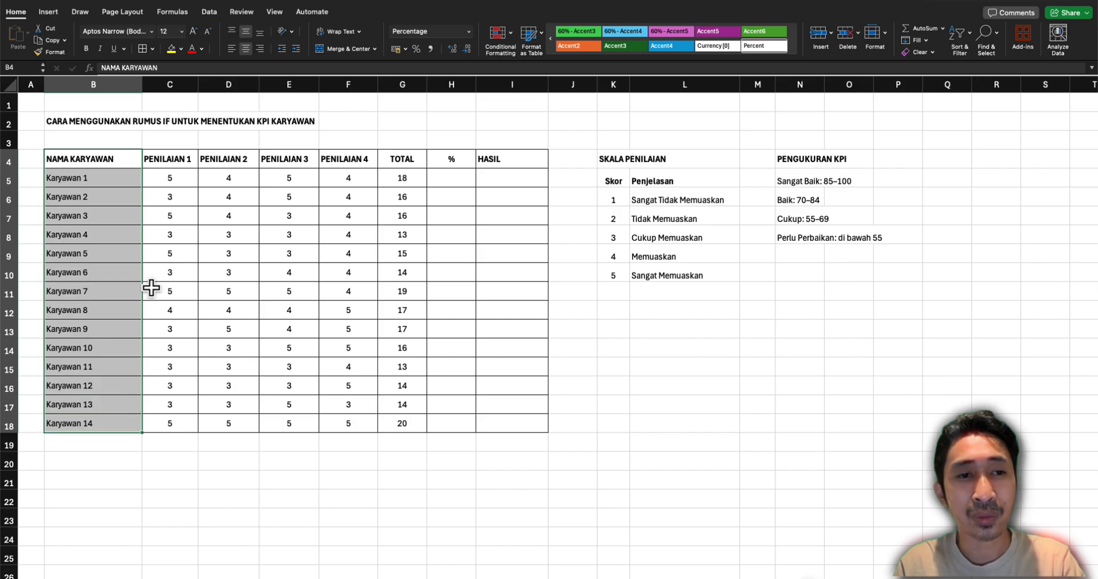
left_click_drag(166, 161, 352, 179)
left_click(609, 176)
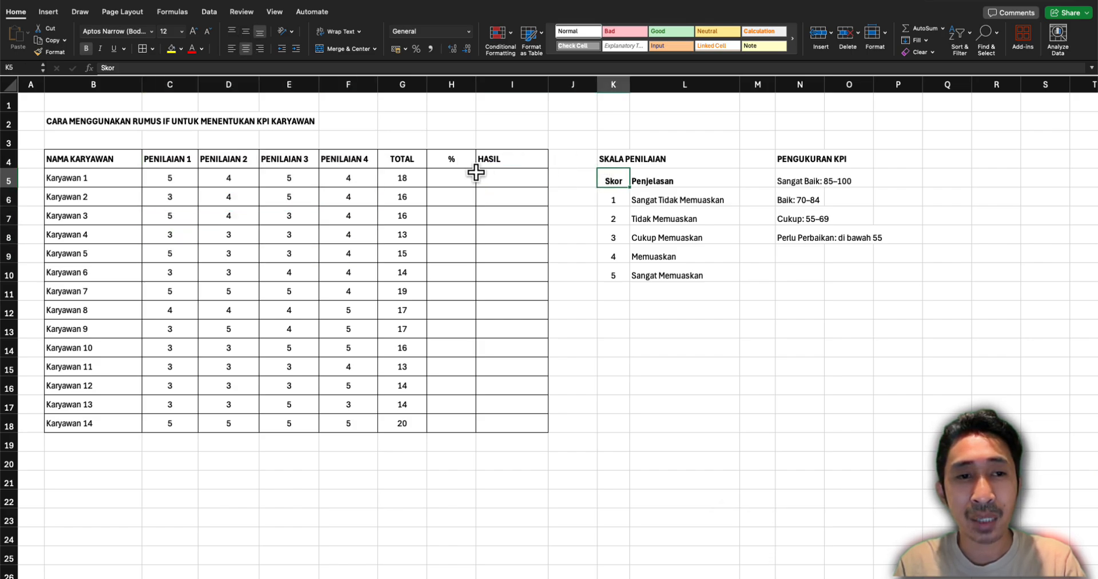
left_click(618, 201)
left_click(642, 200)
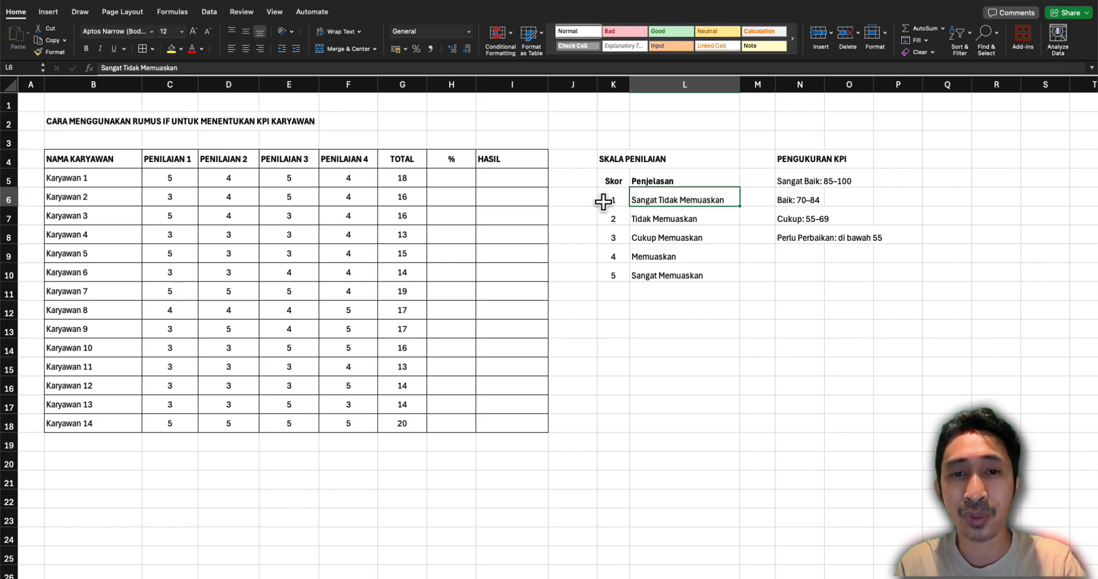
left_click(611, 220)
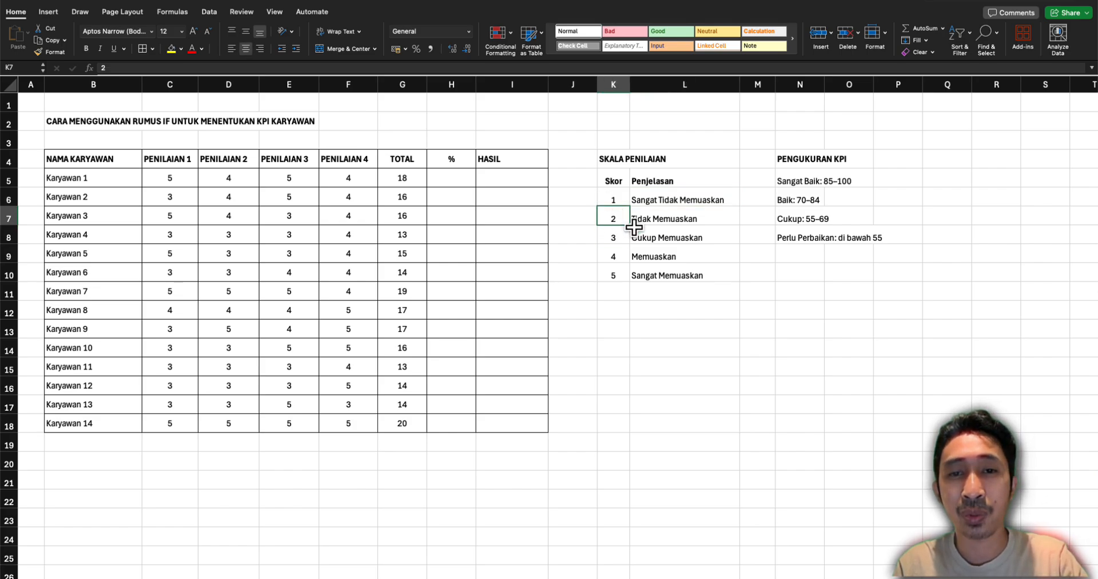
left_click(618, 237)
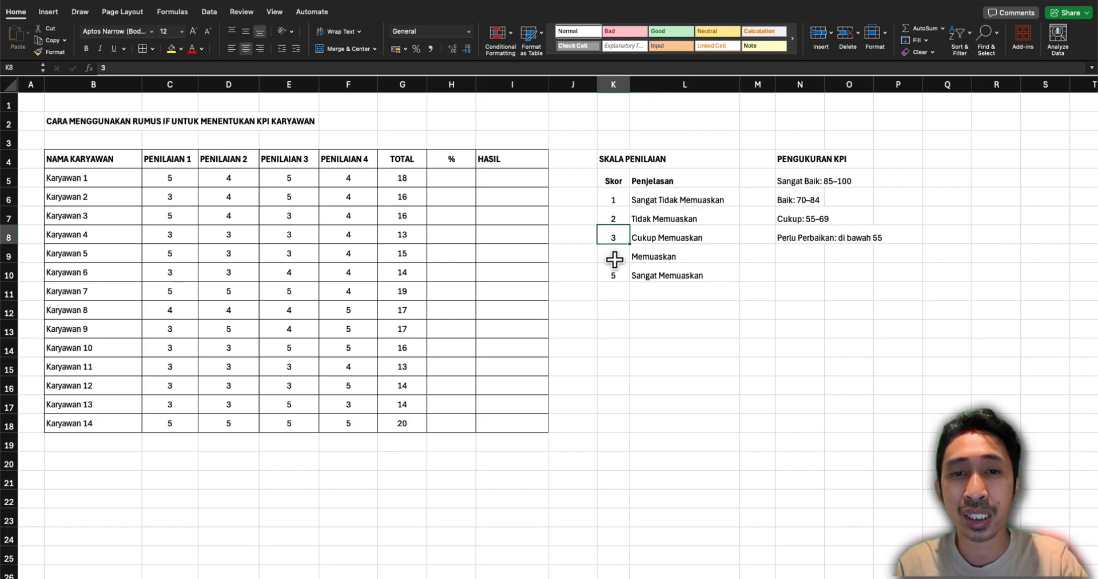
left_click(615, 259)
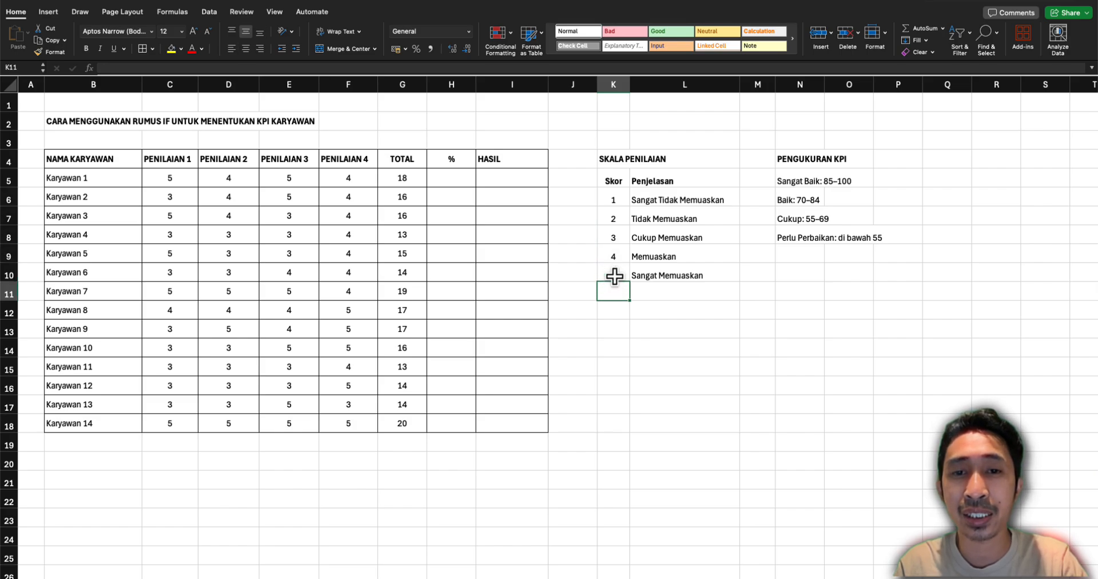
left_click(616, 274)
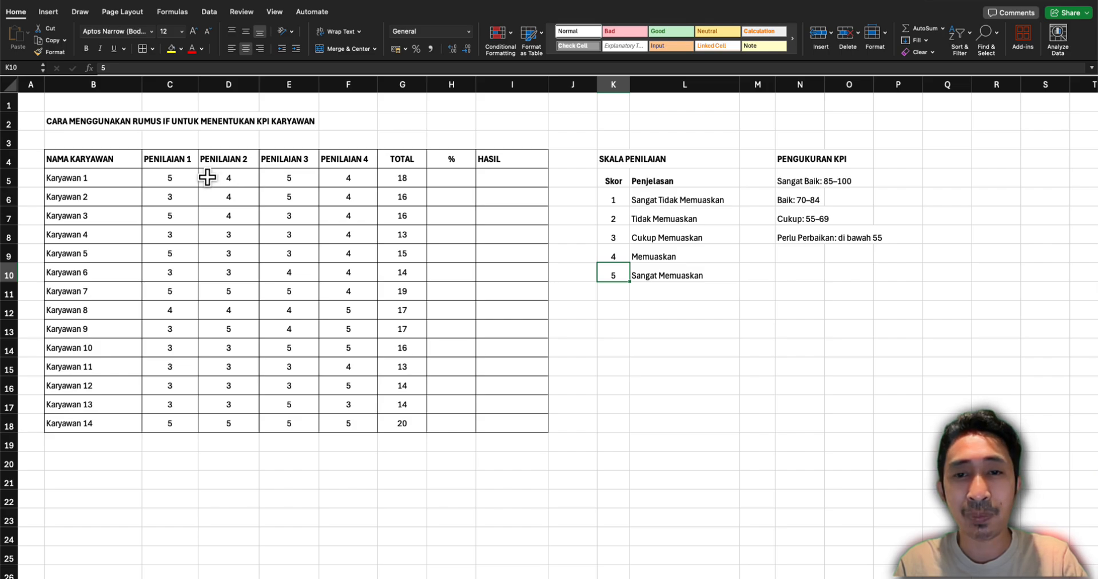
Check the Penilaian scores and the TOTAL formula in the row of Karyawan 1
left_click(191, 177)
left_click(277, 179)
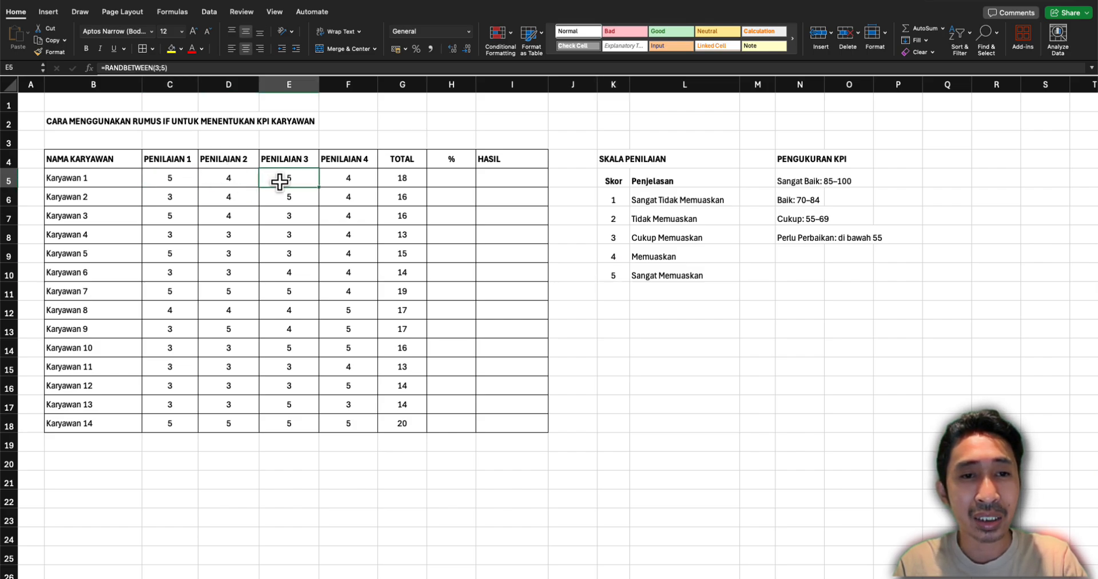
left_click(336, 180)
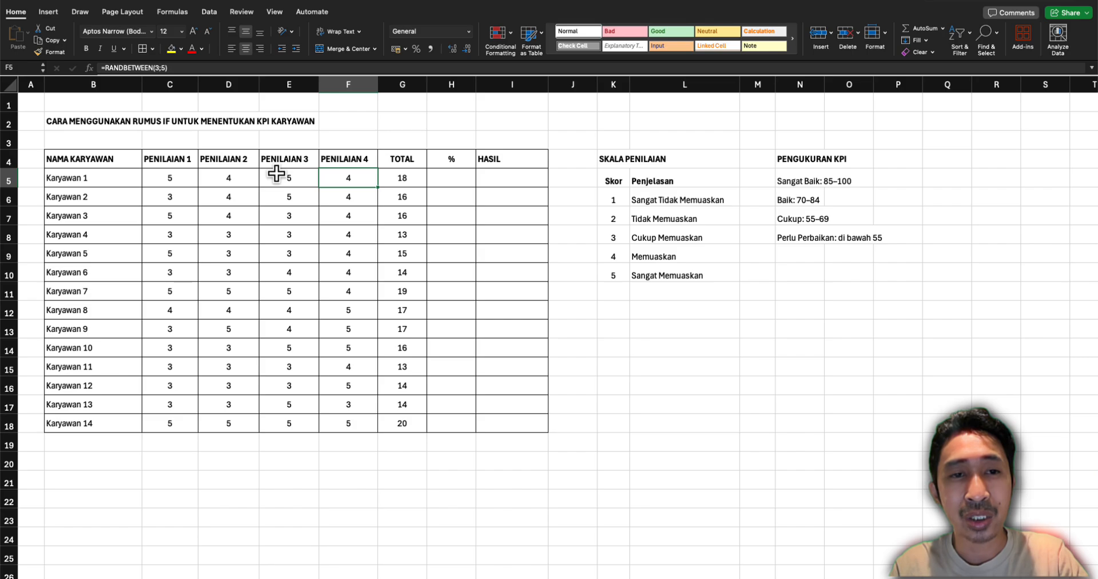
left_click(403, 183)
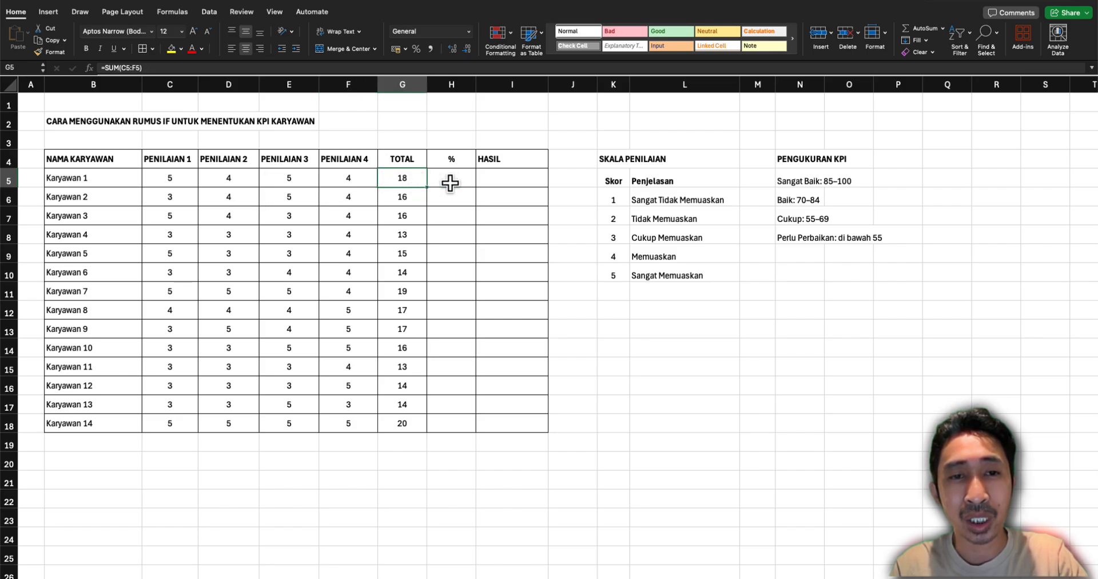
Calculate the percentage for Karyawan 1 in H5 with the formula =G5/20
left_click(461, 178)
type("=")
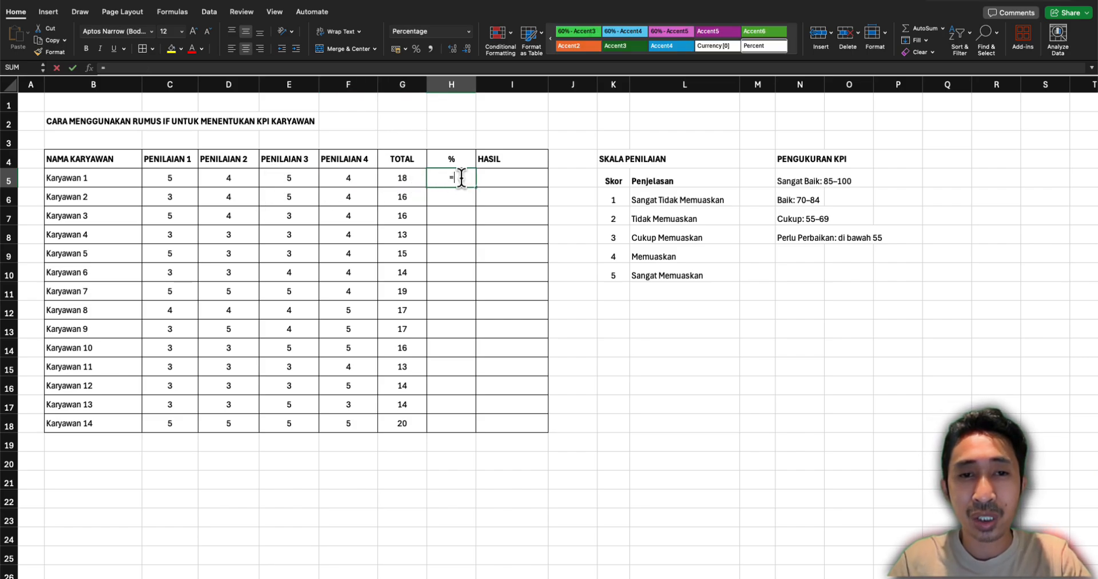
left_click(405, 180)
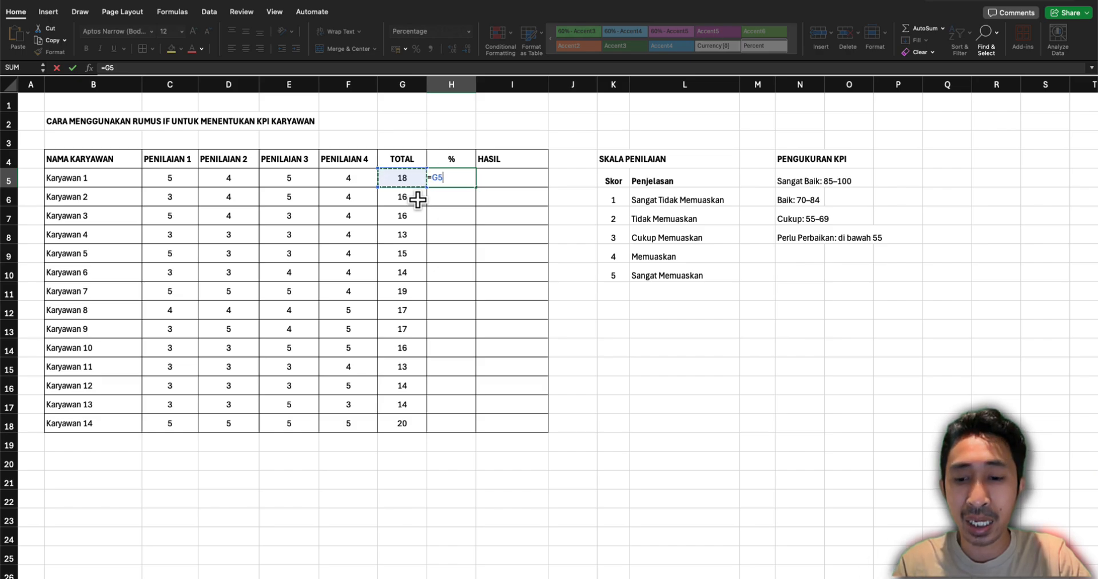
type("/20")
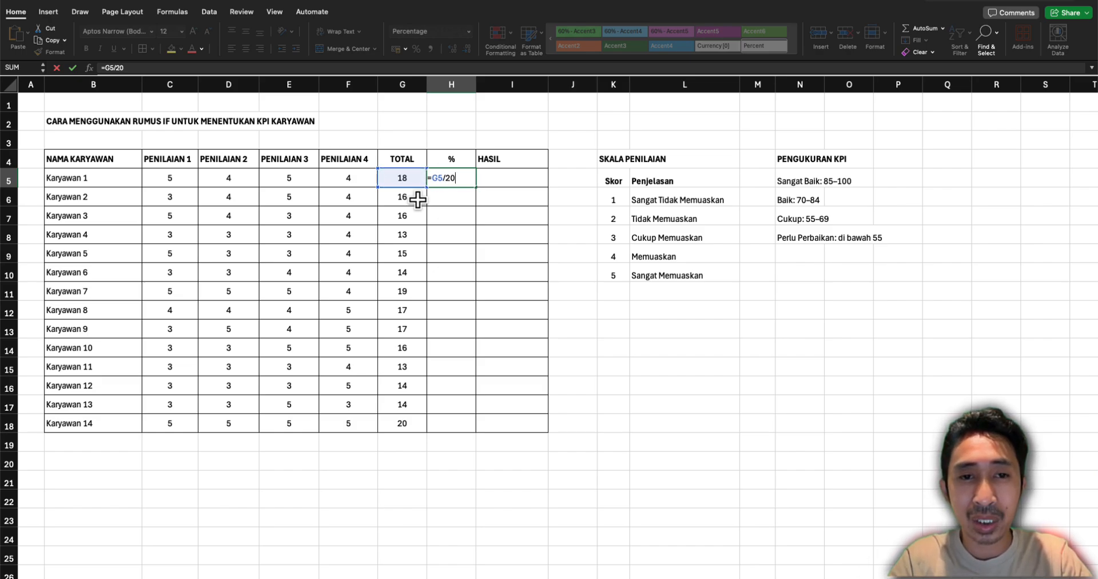
key("Return")
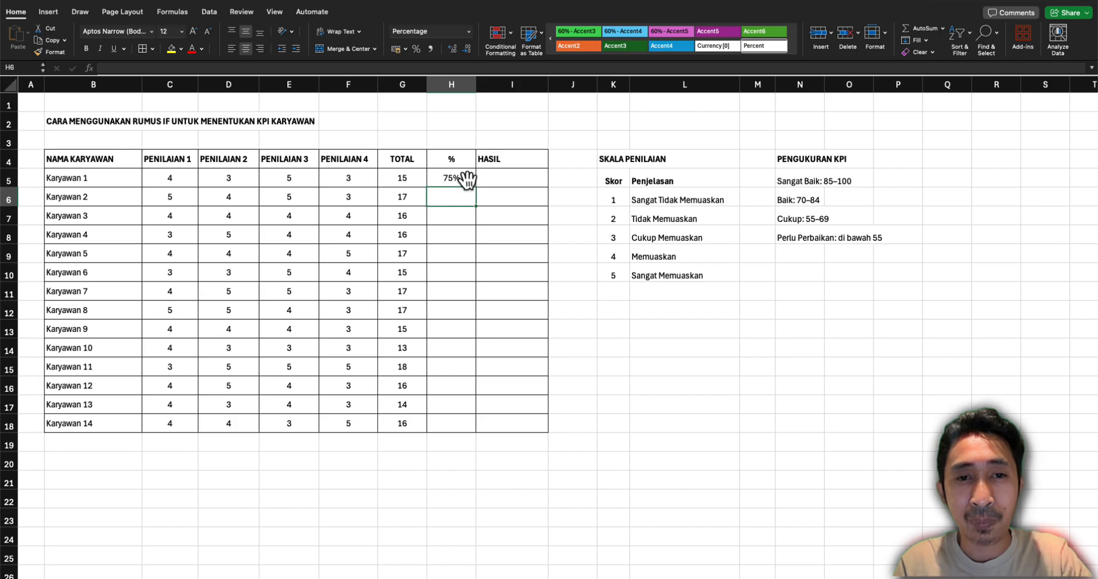
Copy the percentage formula from H5 down to H18 and check the copied formulas
left_click(456, 178)
left_click_drag(475, 187, 461, 429)
left_click(461, 256)
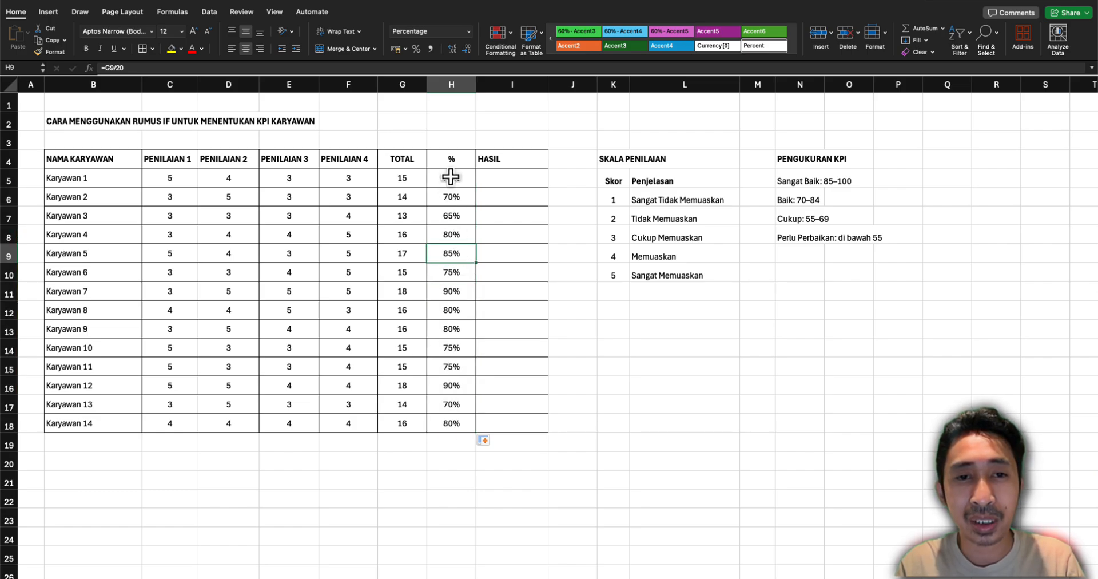
left_click(451, 177)
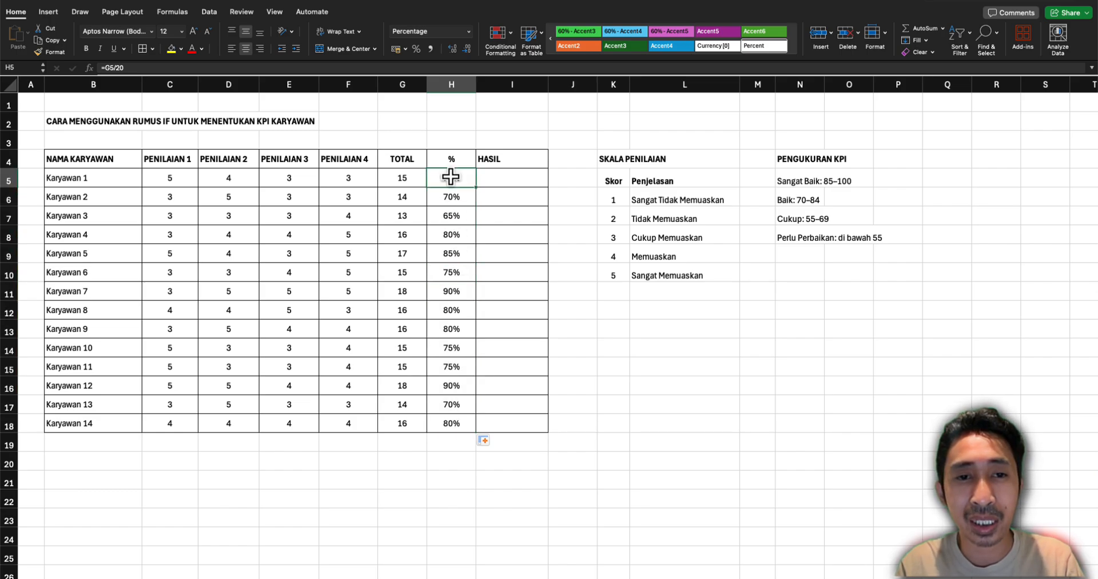
Recalculate the scores and examine the RANDBETWEEN formulas in the Penilaian cells of Karyawan 1
left_click(453, 123)
key("Return")
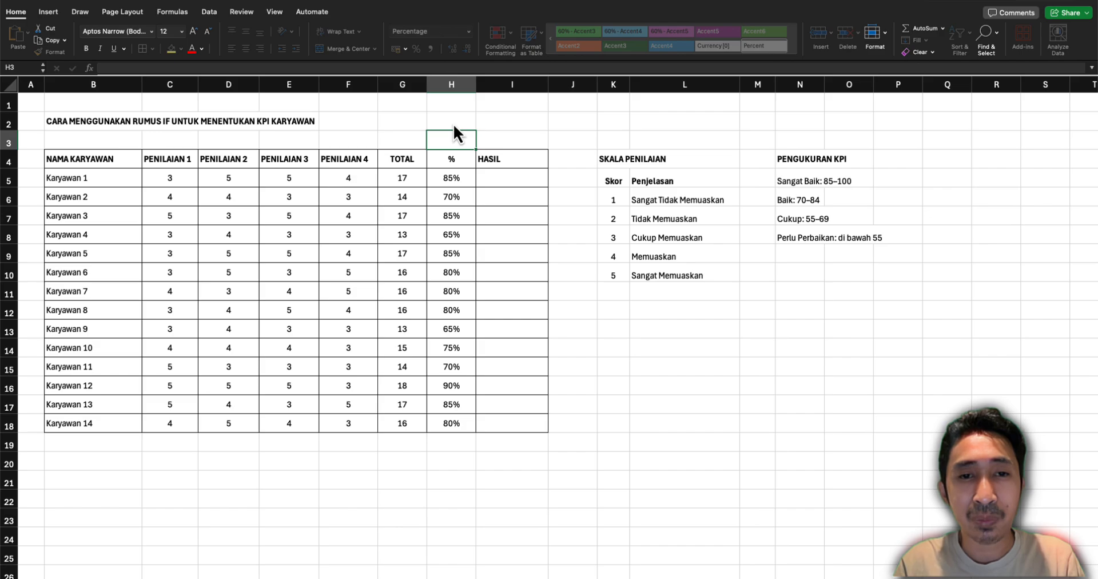
mouse_move(170, 178)
left_mouse_down()
mouse_move(354, 177)
mouse_move(186, 177)
left_mouse_up()
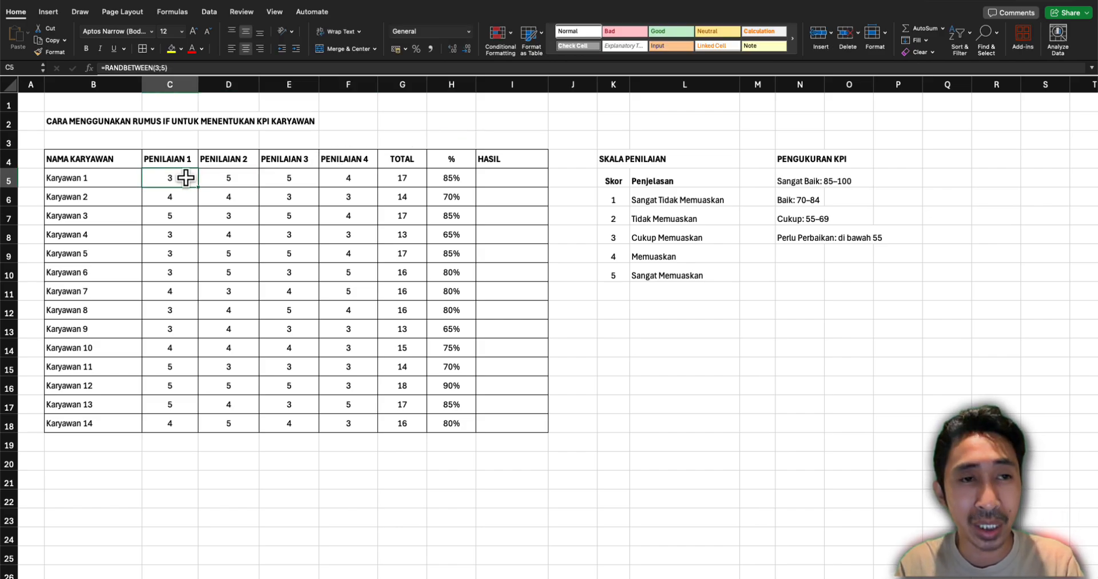
double_click(176, 174)
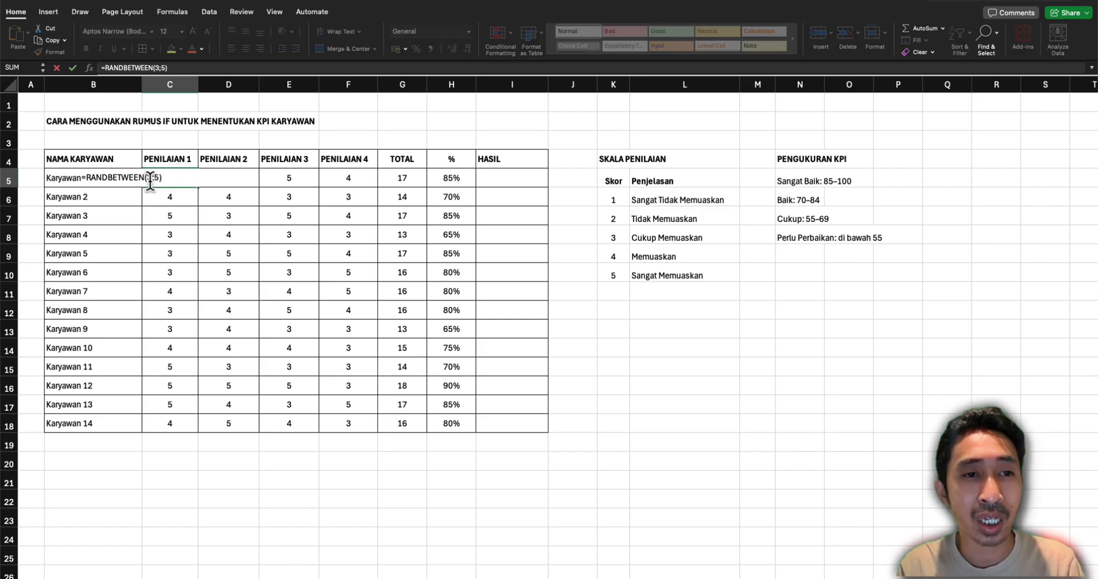
key("Return")
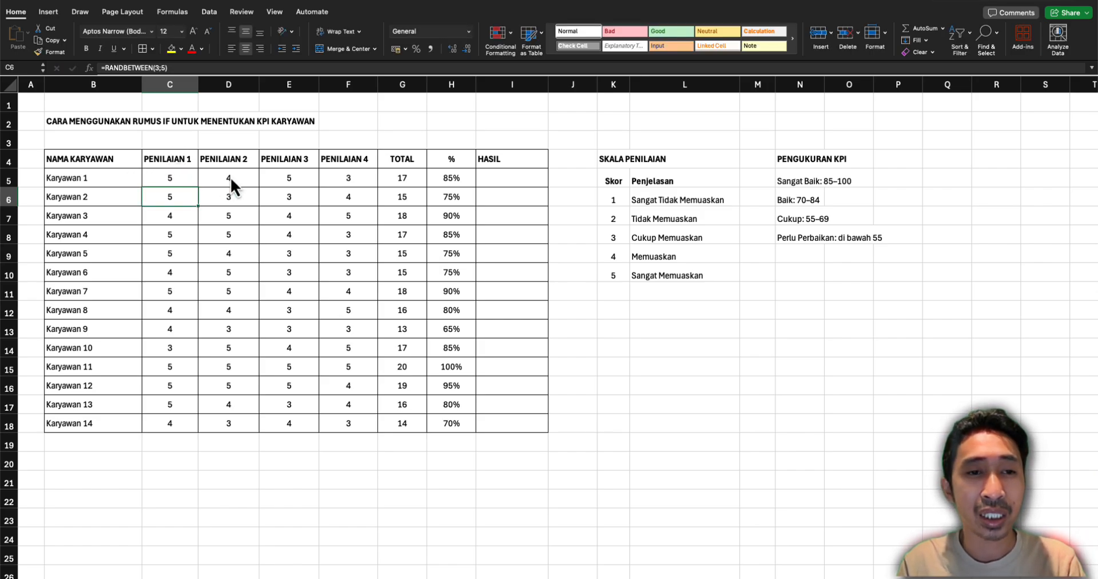
double_click(231, 177)
left_click(211, 179)
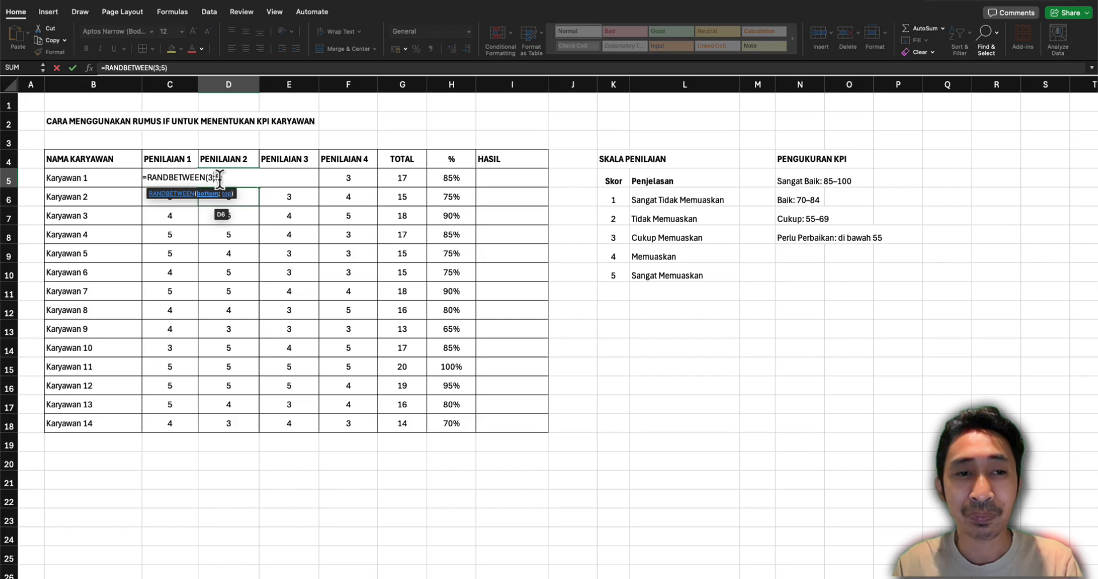
key("Return")
left_click(275, 183)
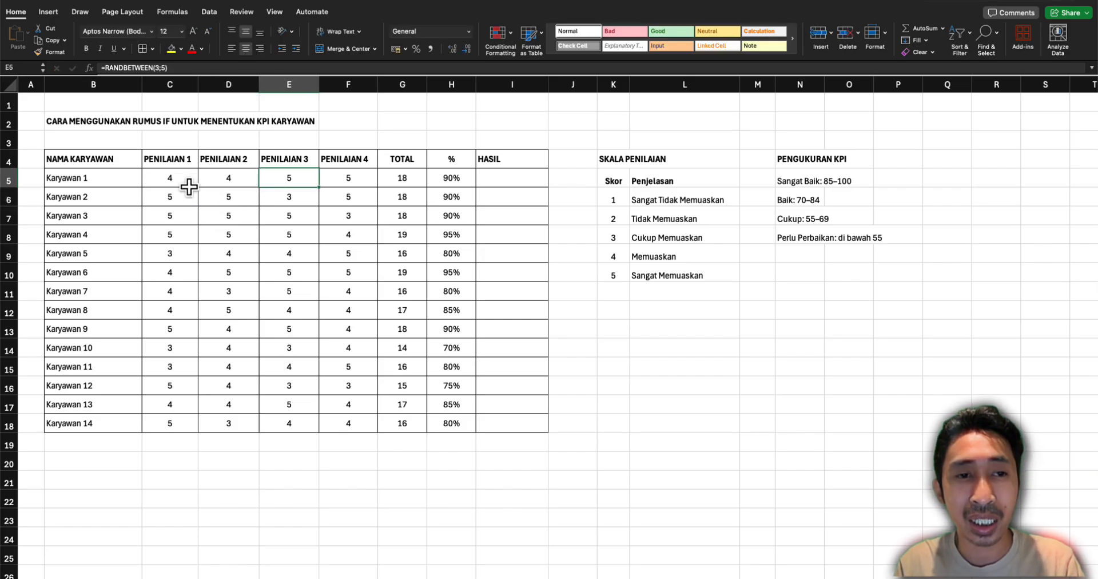
Review the Penilaian 1 score and percentage formula of Karyawan 1, plus the % column header
left_click(189, 186)
left_click(422, 181)
left_click(442, 182)
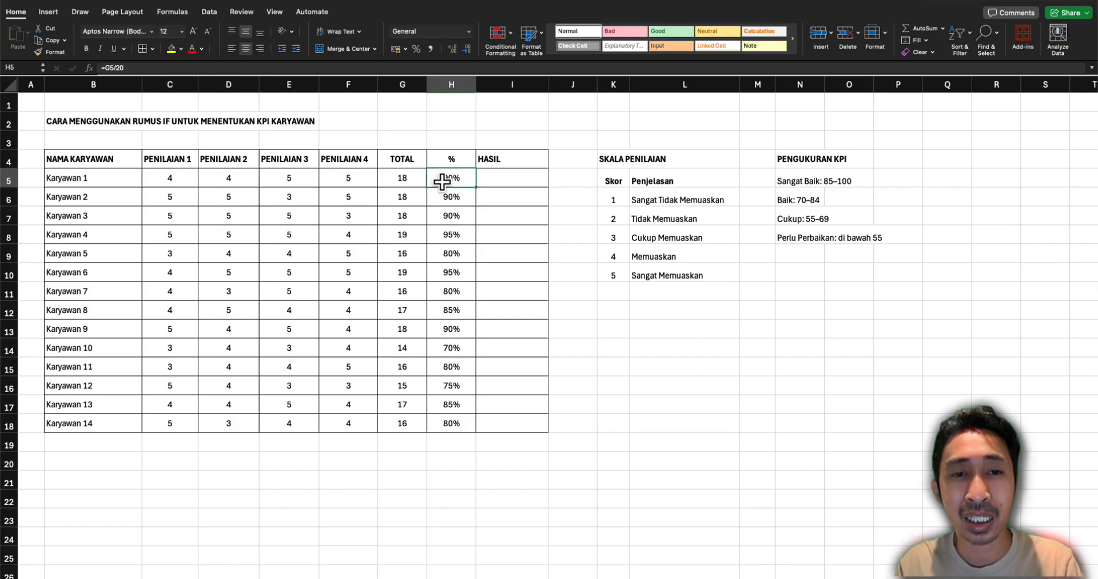
left_click(447, 155)
double_click(447, 154)
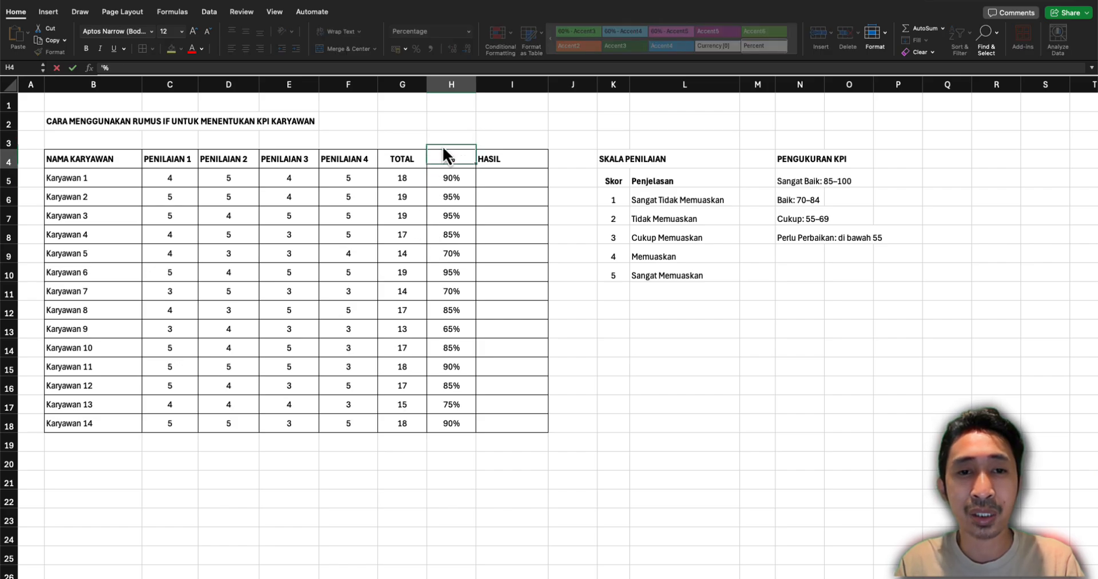
key("Escape")
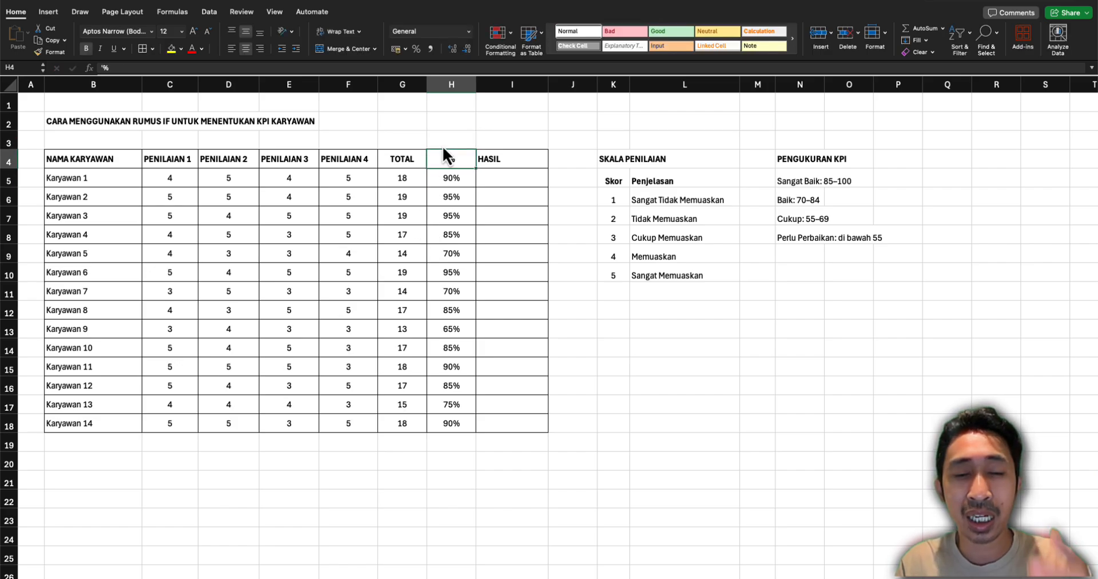
Examine the empty HASIL cell of Karyawan 1 and the category ranges listed under Pengukuran KPI
left_click(505, 181)
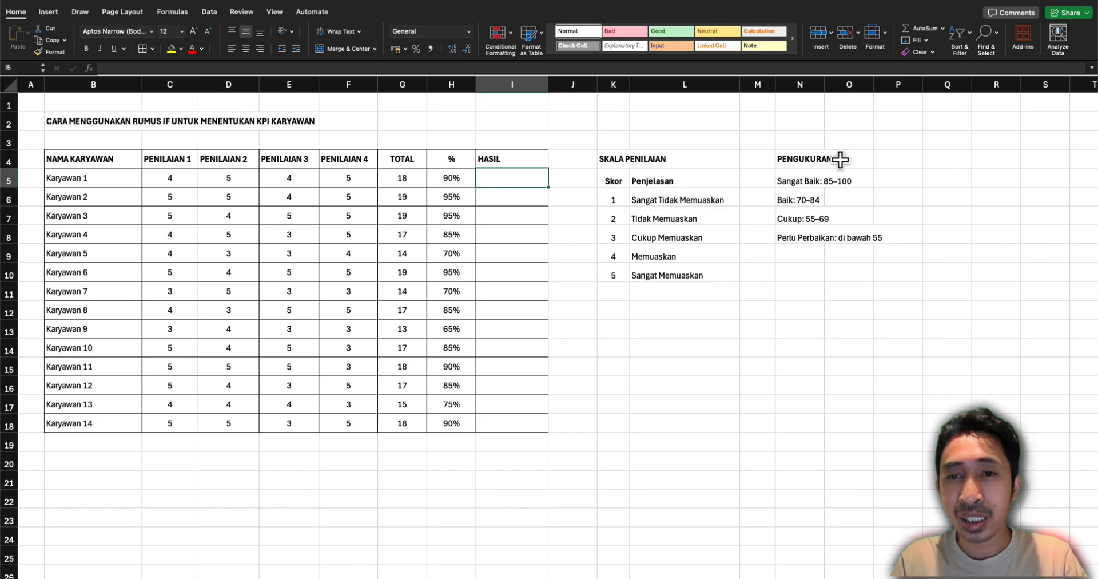
mouse_move(793, 162)
left_mouse_down()
mouse_move(809, 219)
mouse_move(792, 182)
left_mouse_up()
left_click(800, 181)
left_click(836, 185)
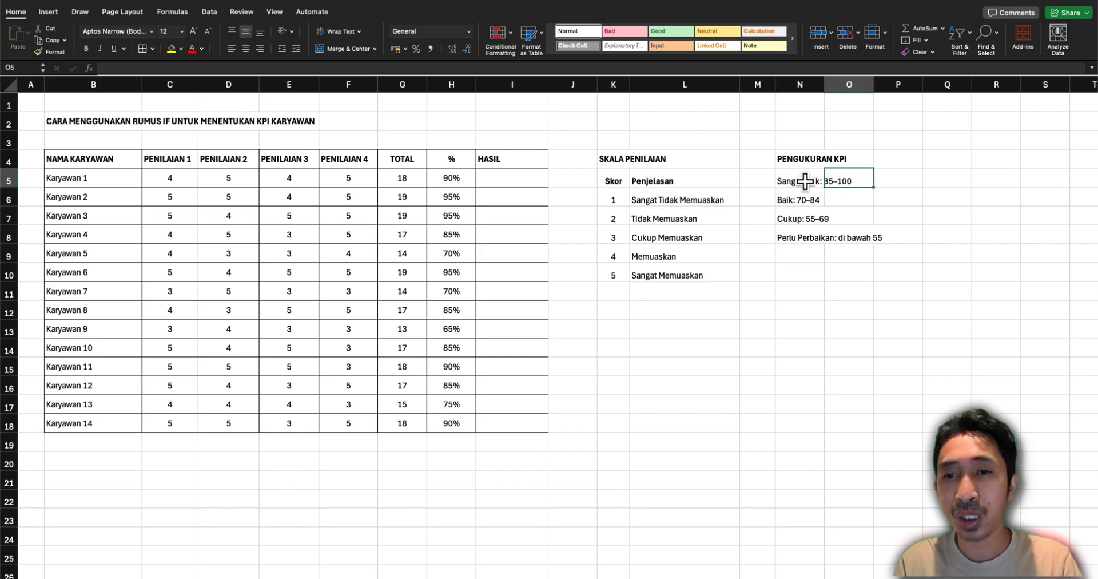
left_click(806, 181)
left_click(834, 184)
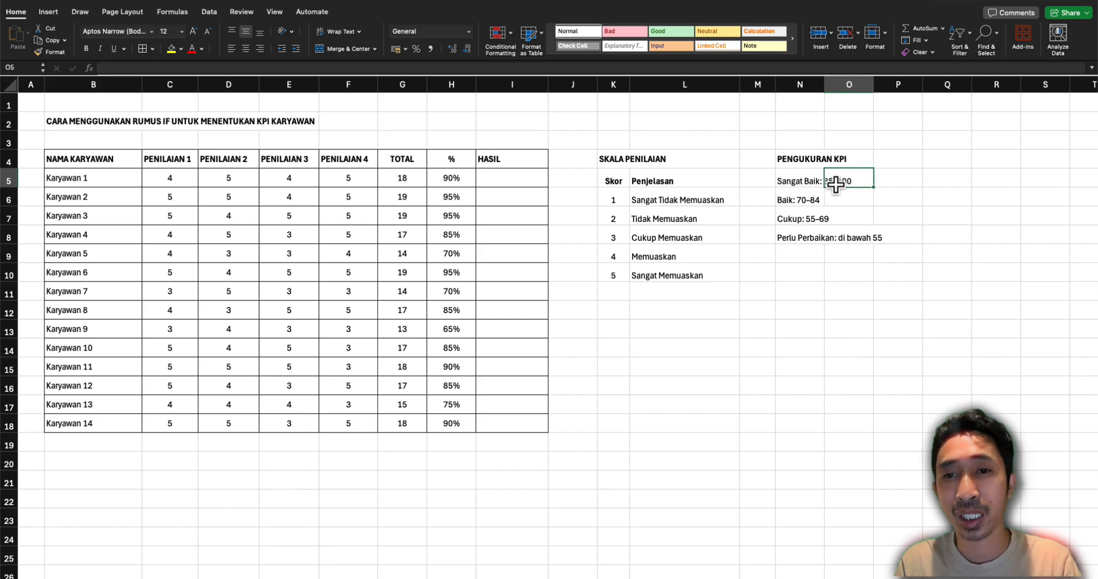
left_click(816, 199)
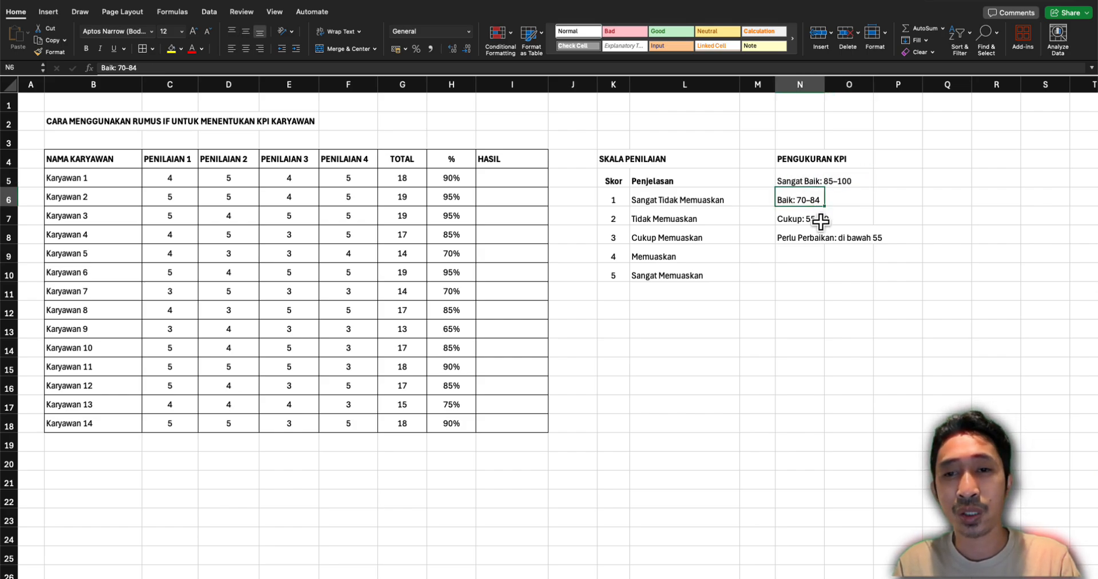
left_click(798, 220)
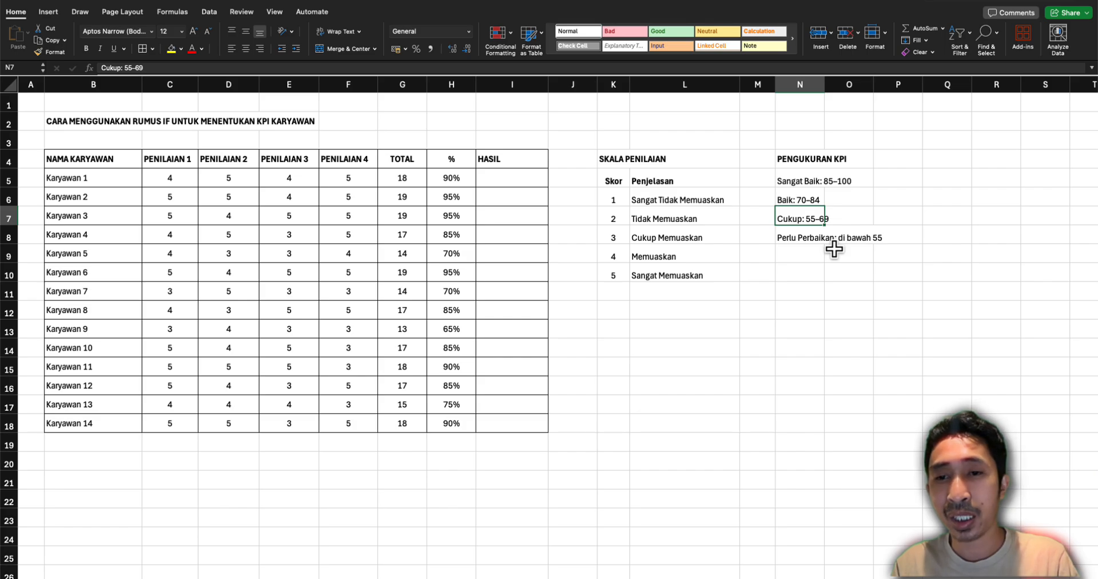
Start an IF formula in the HASIL cell of Karyawan 1 that returns "Perlu Perbaikan" when H5<55%
left_click(511, 177)
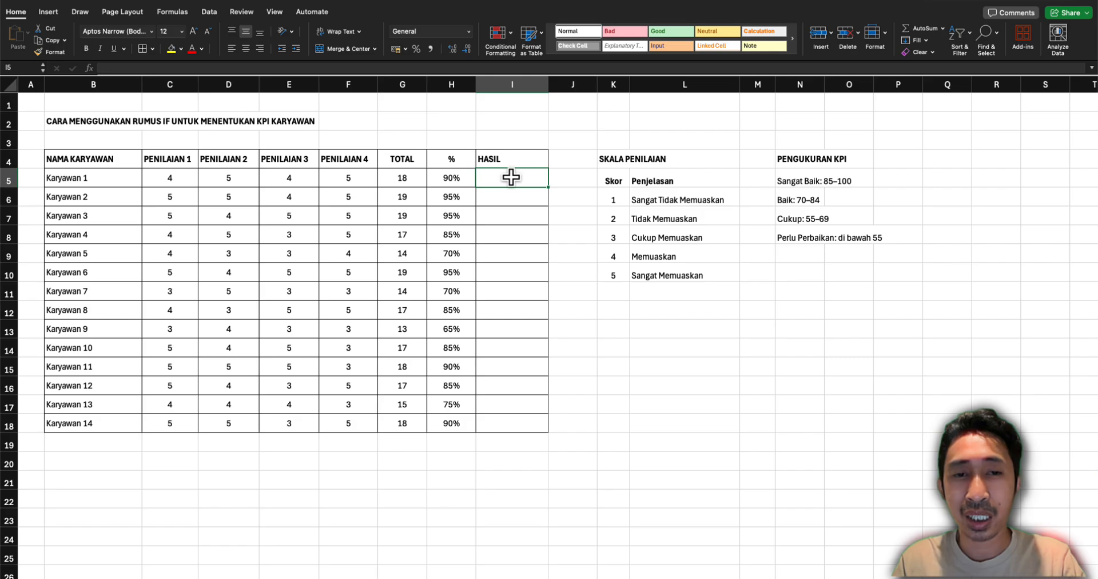
type("=")
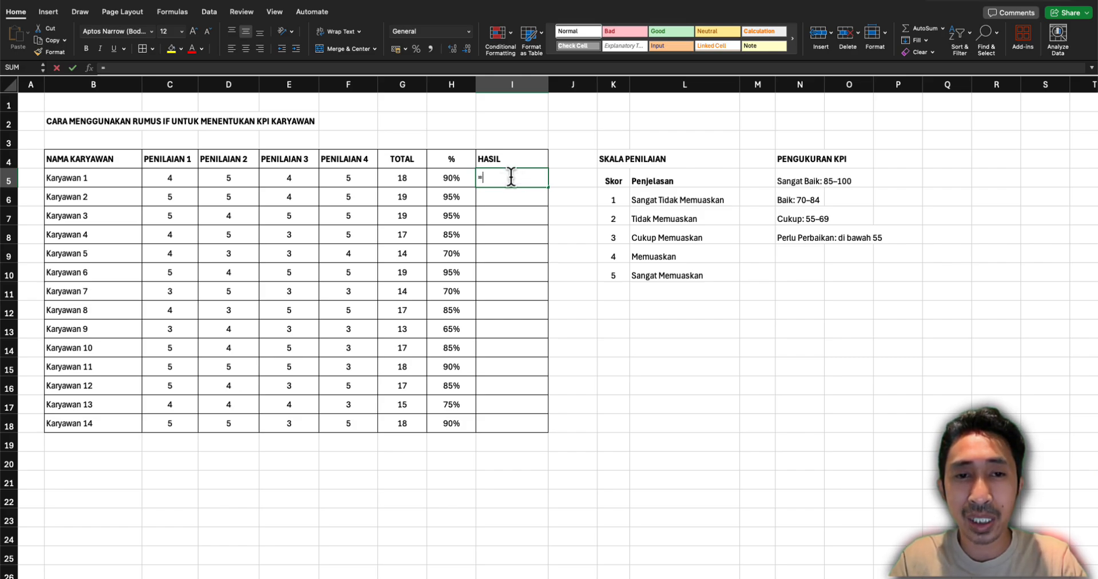
type("IF(")
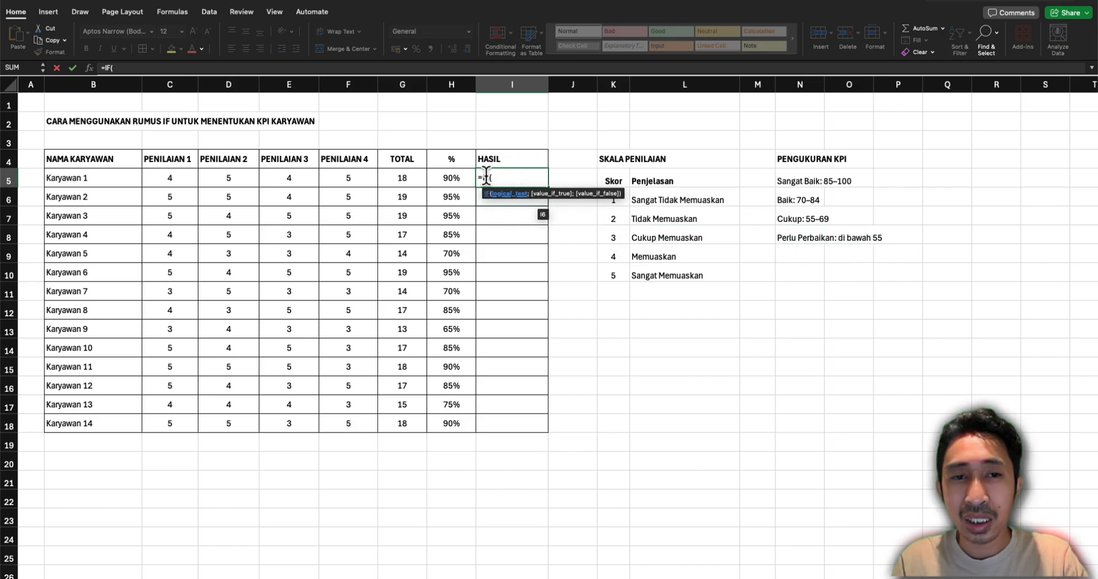
left_click(434, 181)
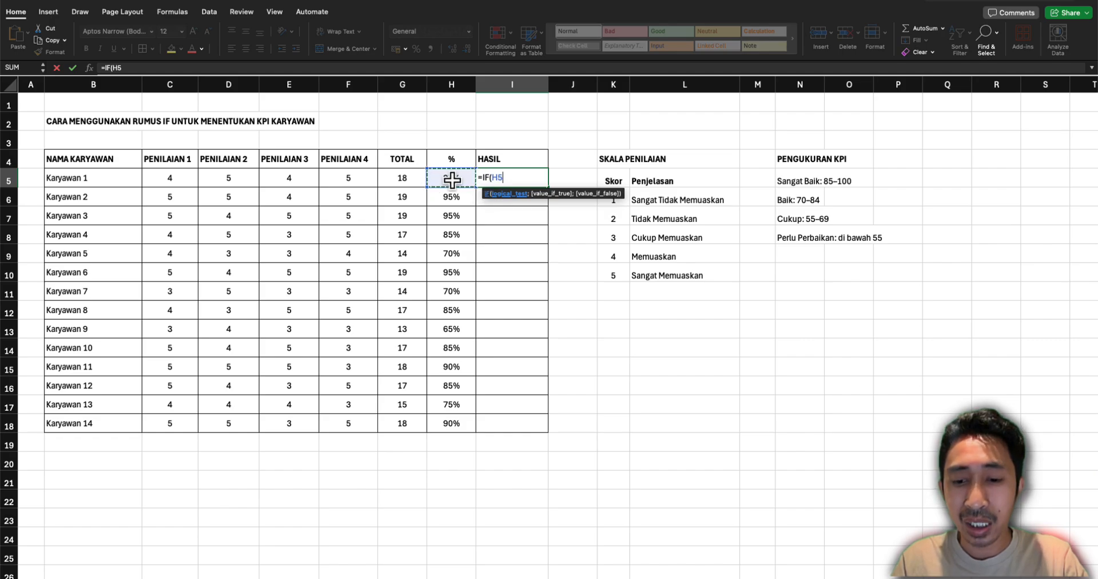
type("<55%")
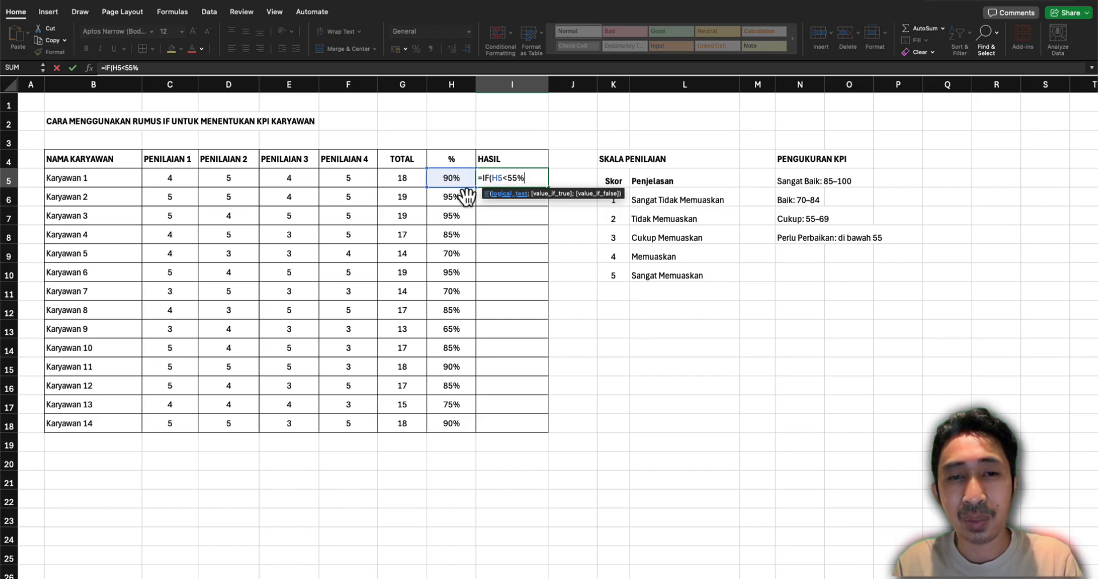
type(";\"Perlu Perbaikan")
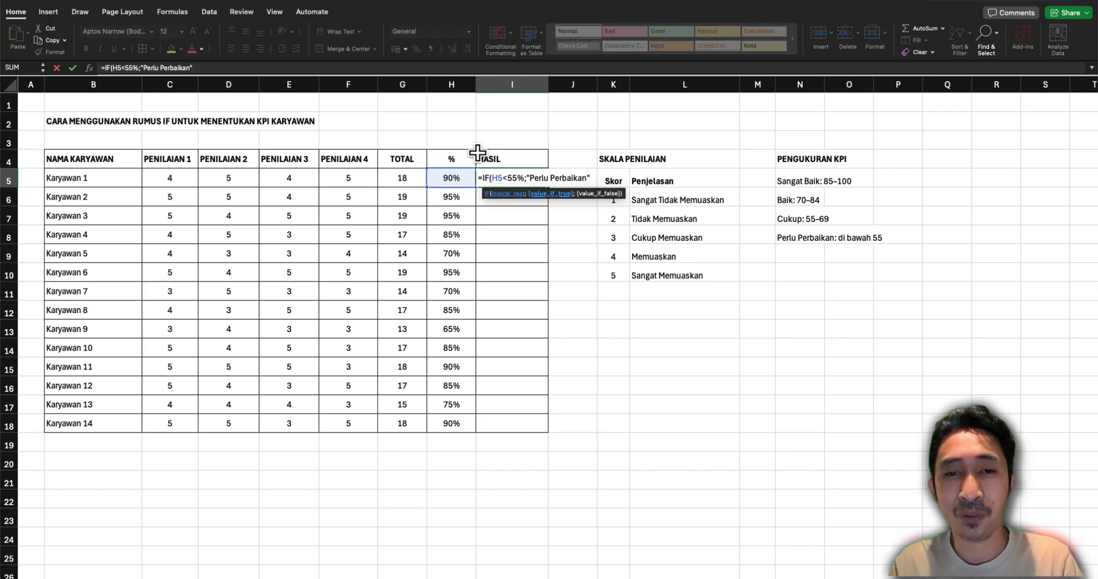
Nest a second IF with an AND test as the value-if-false argument of the HASIL formula in I5
type(";")
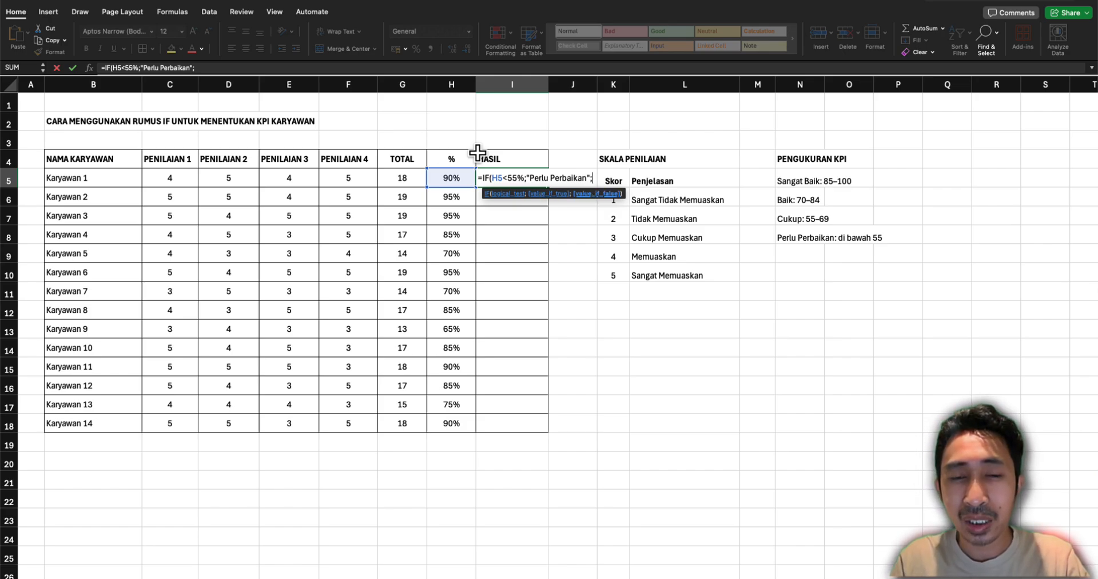
type("if")
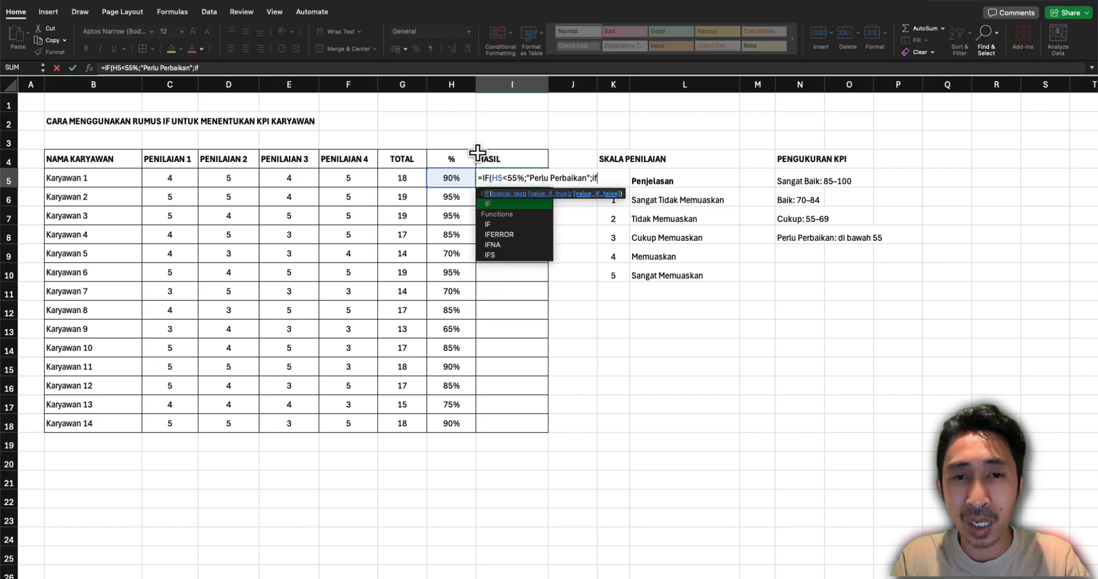
type("`")
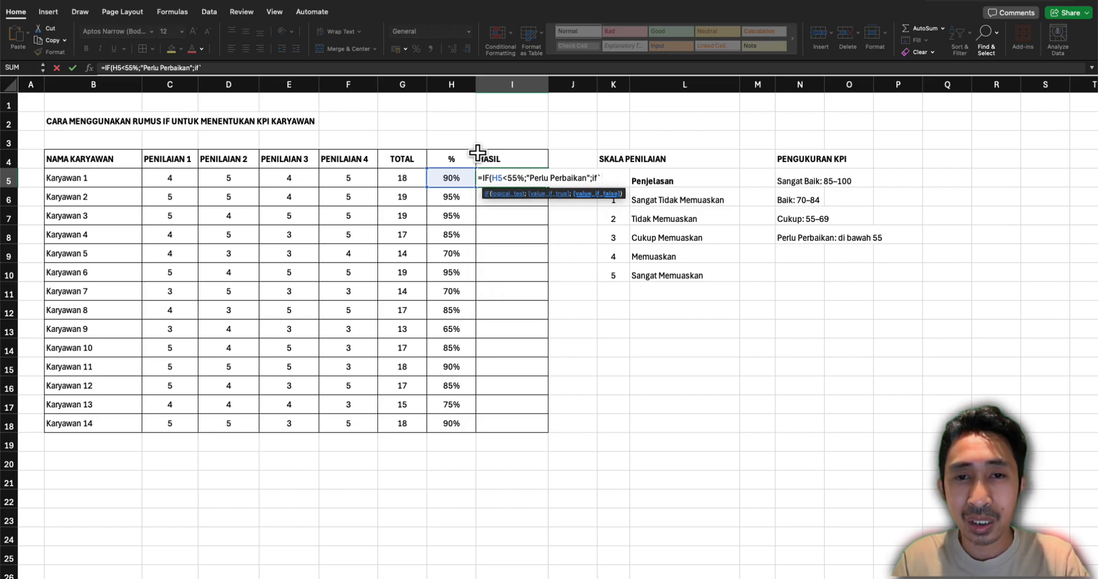
key("BackSpace")
key("BackSpace")
type("f")
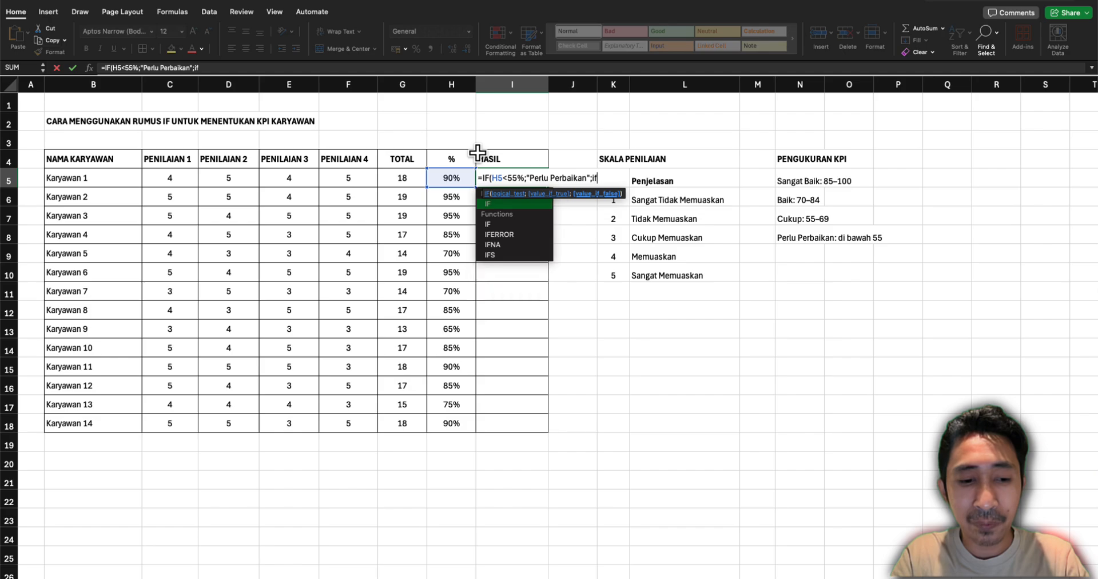
key("Tab")
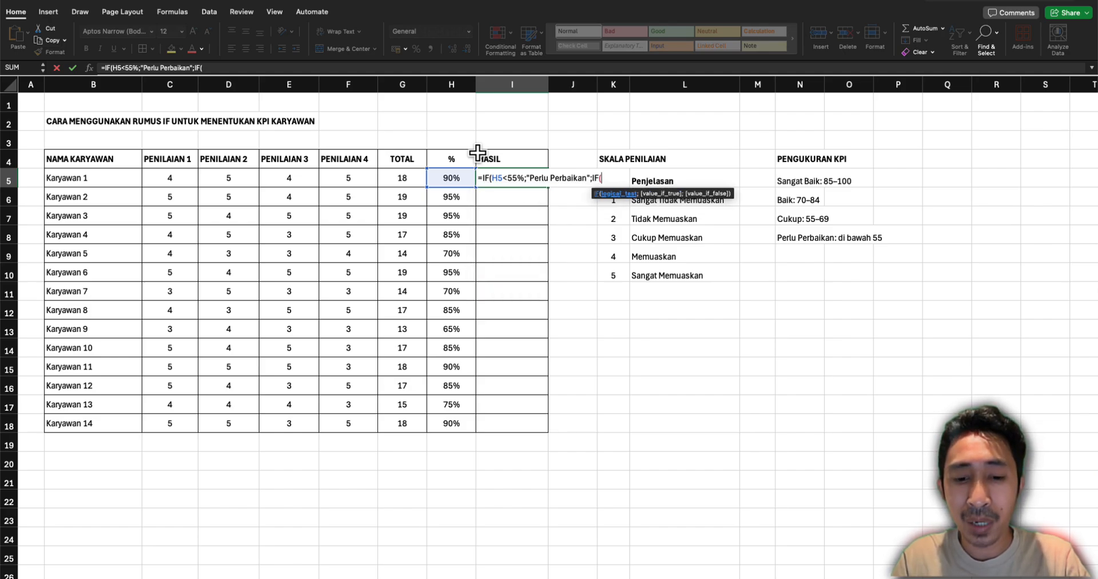
type("an")
key("Tab")
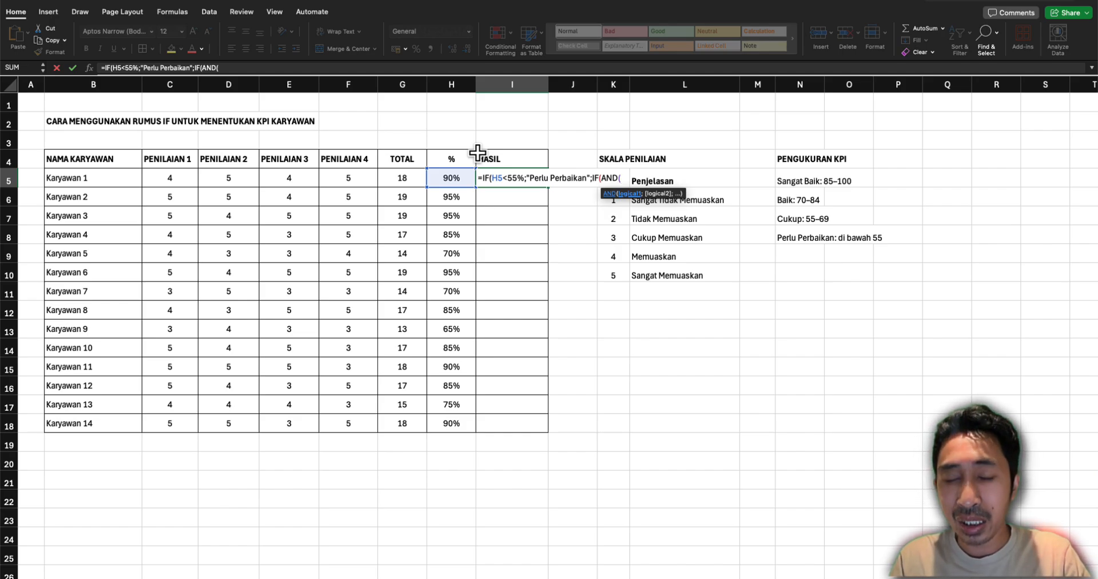
Complete the nested AND test with the conditions H5>55 and H5<=69
type(">")
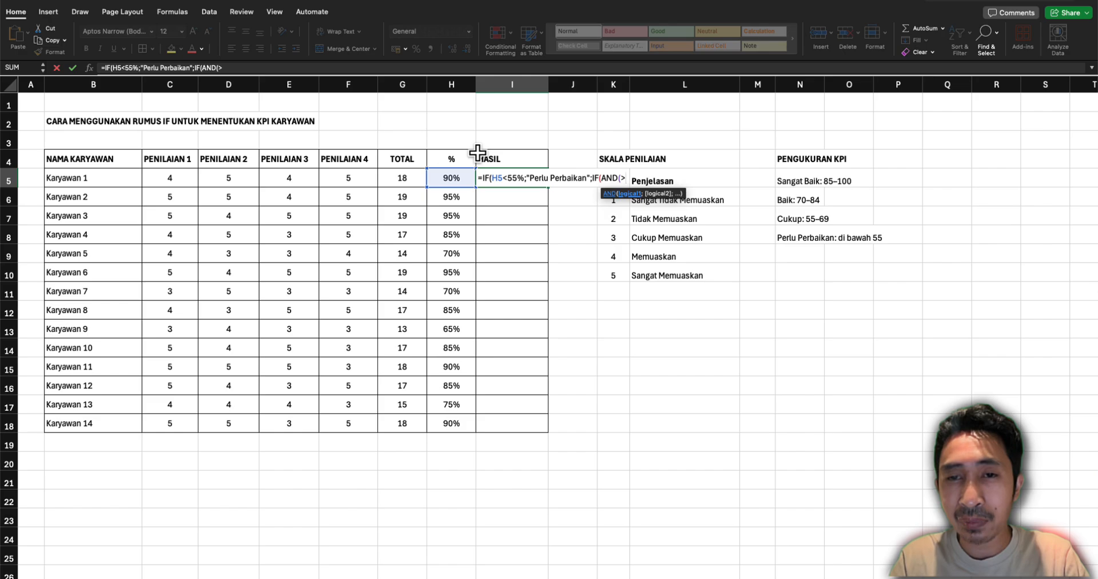
key("BackSpace")
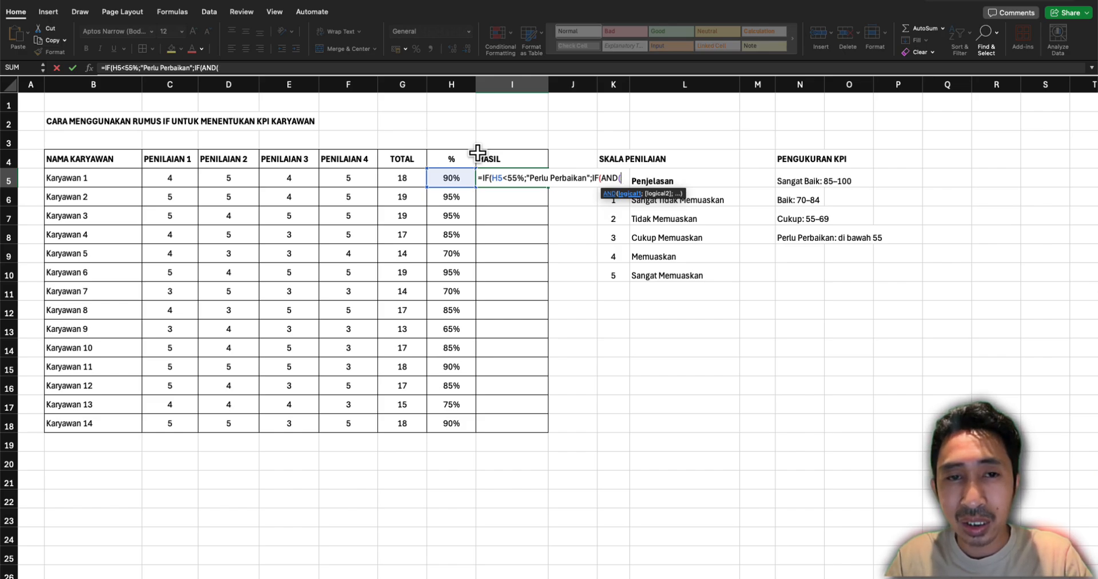
left_click(445, 182)
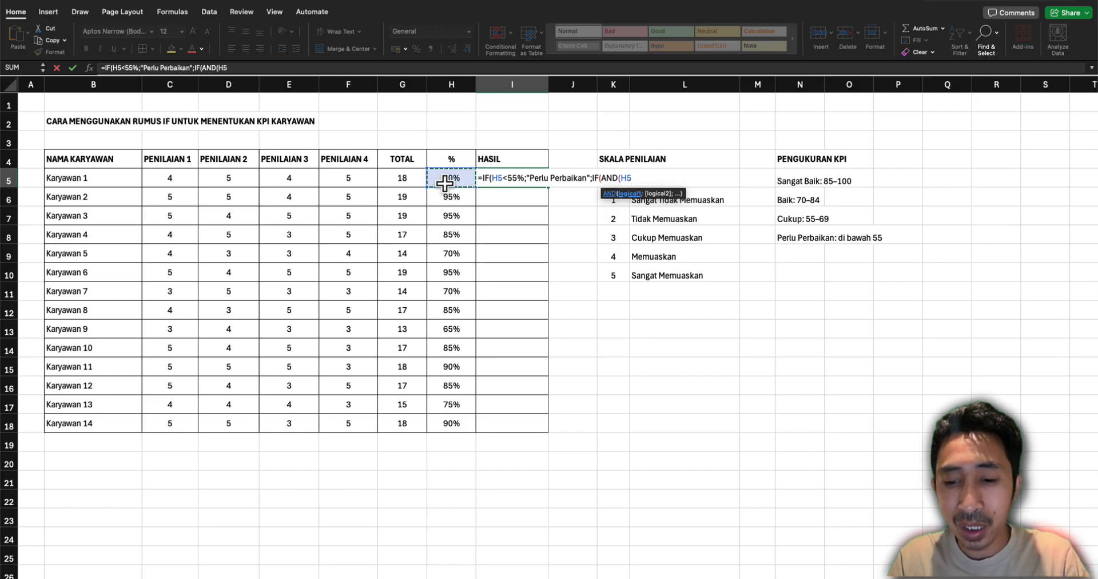
type(">")
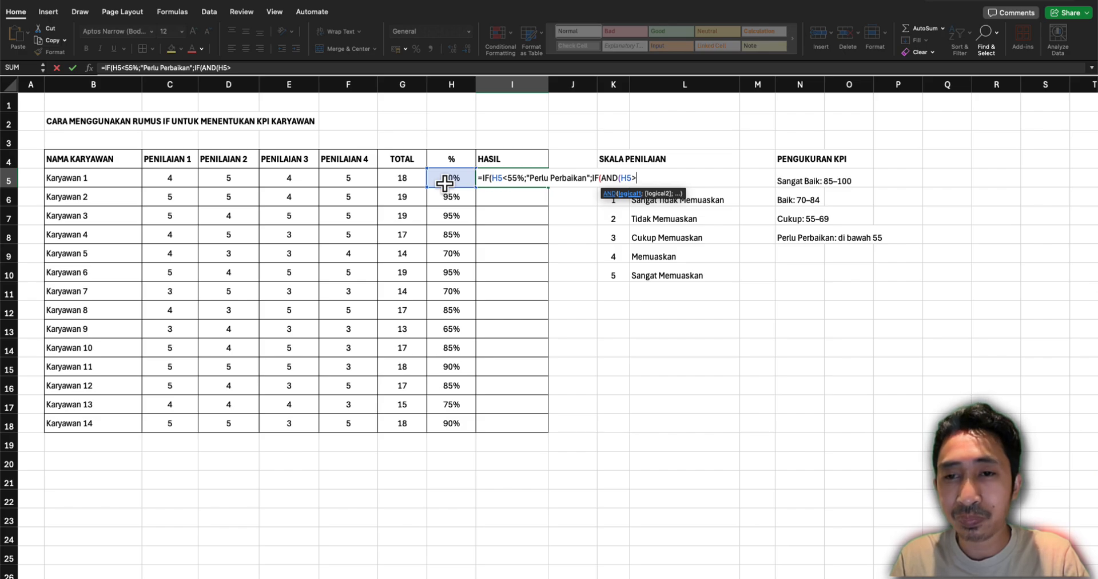
type("55")
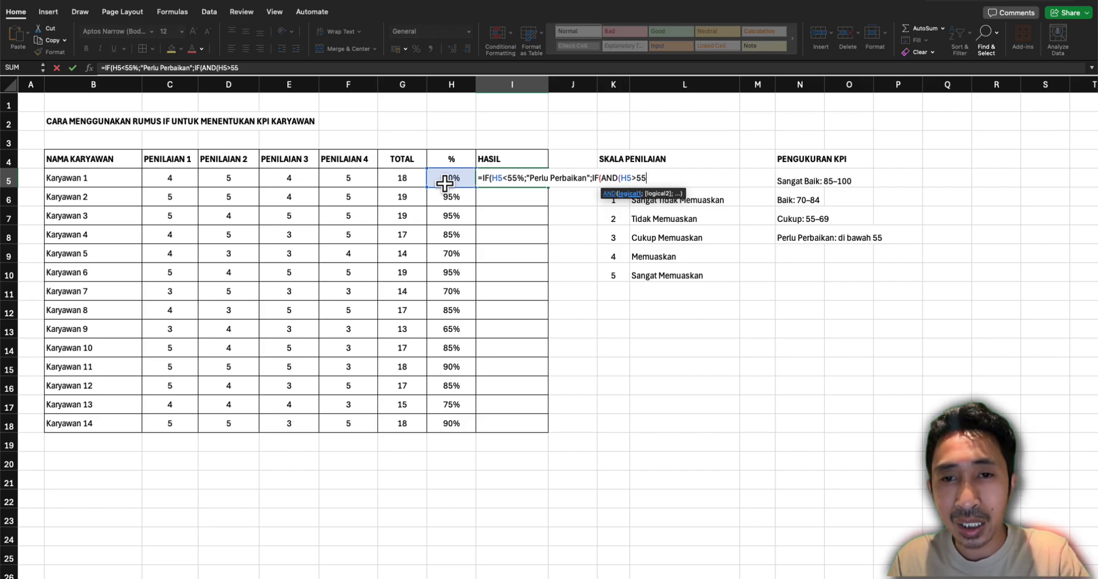
type(";")
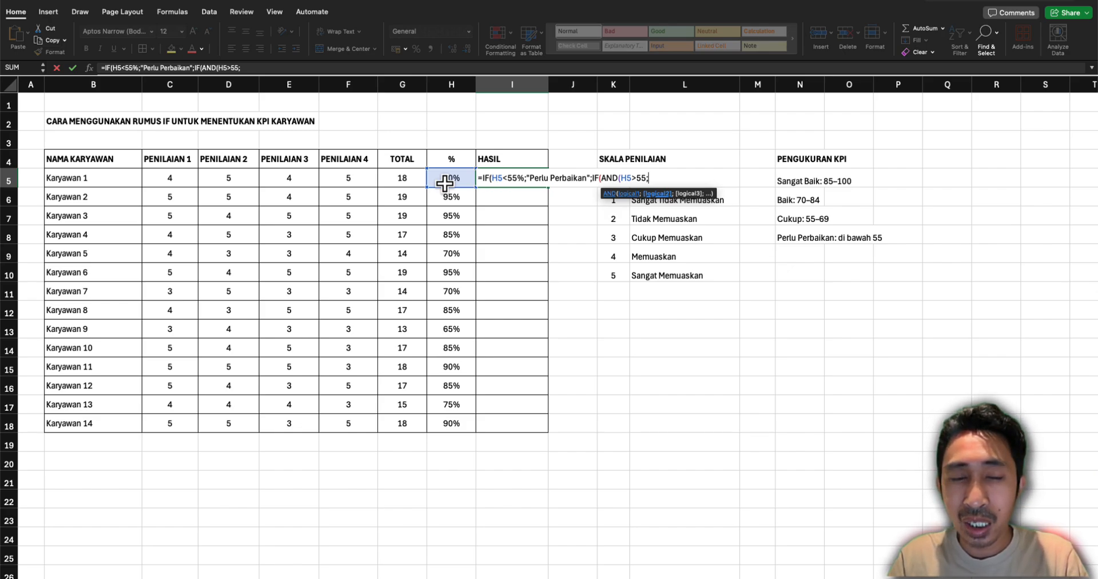
left_click(442, 177)
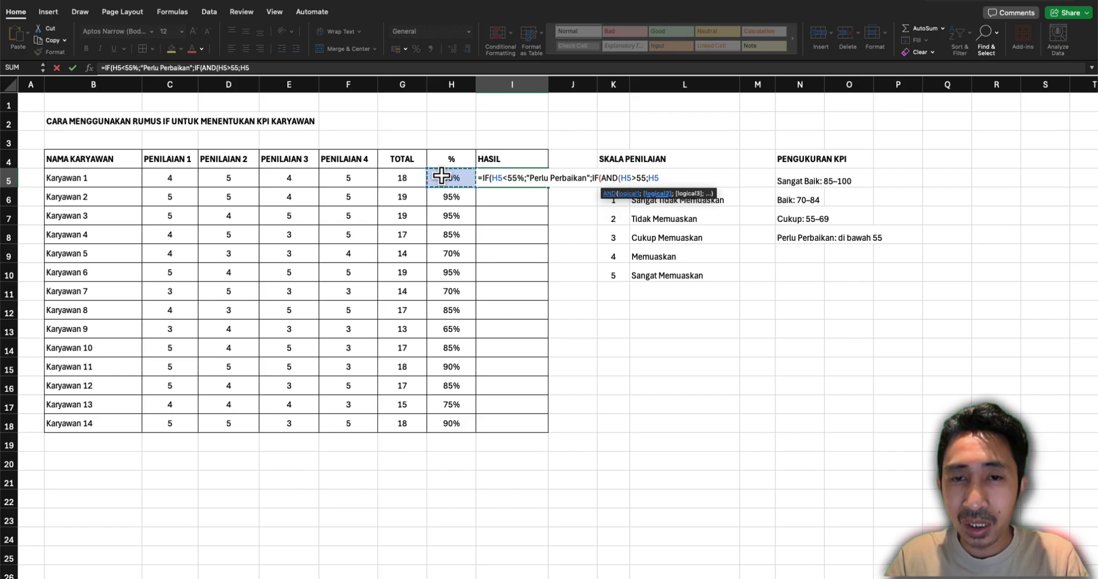
type("<")
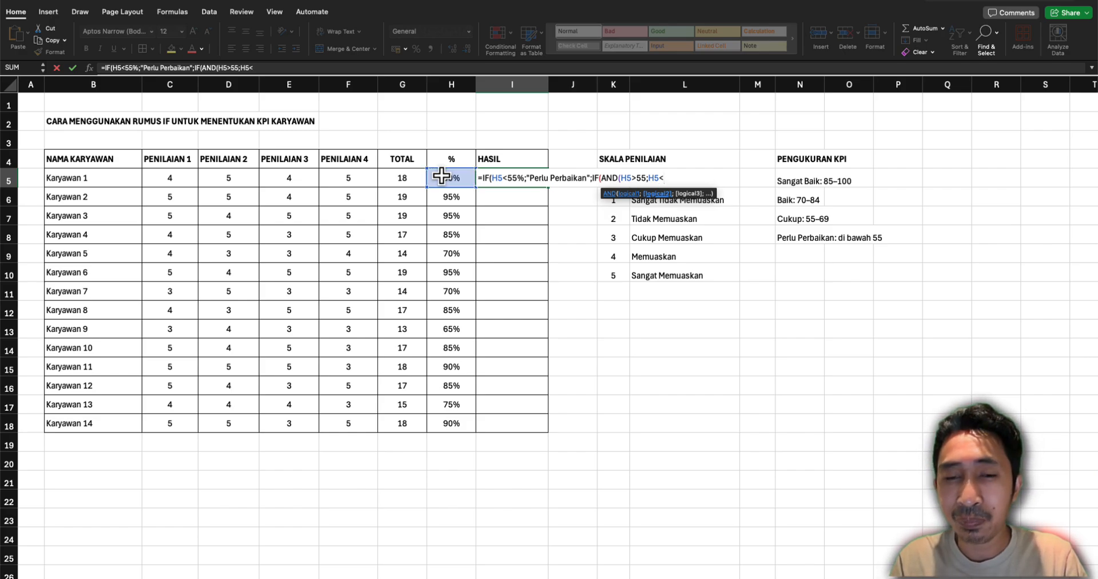
type("=")
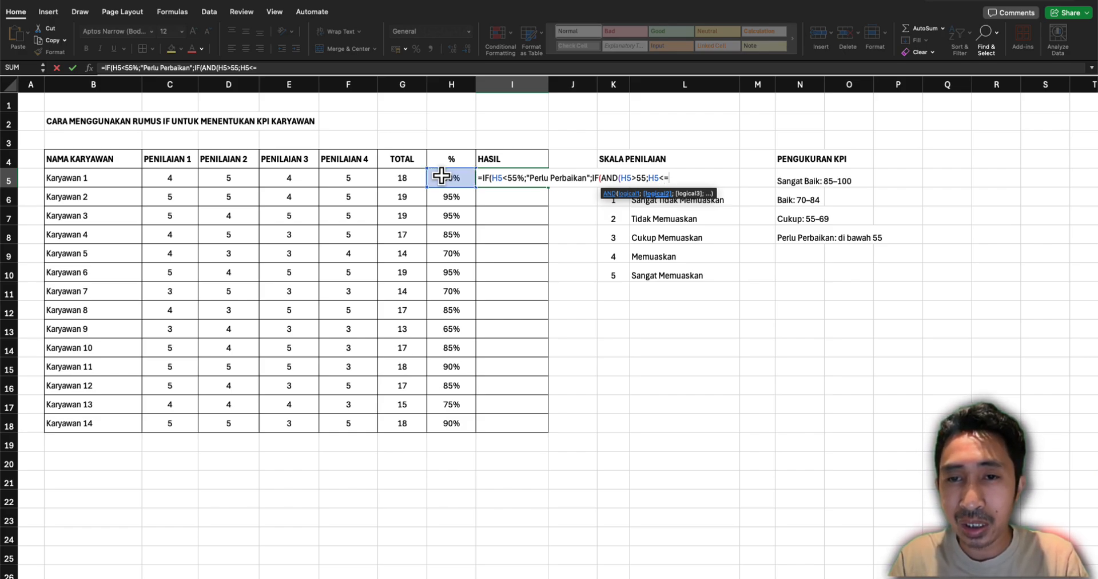
type("69")
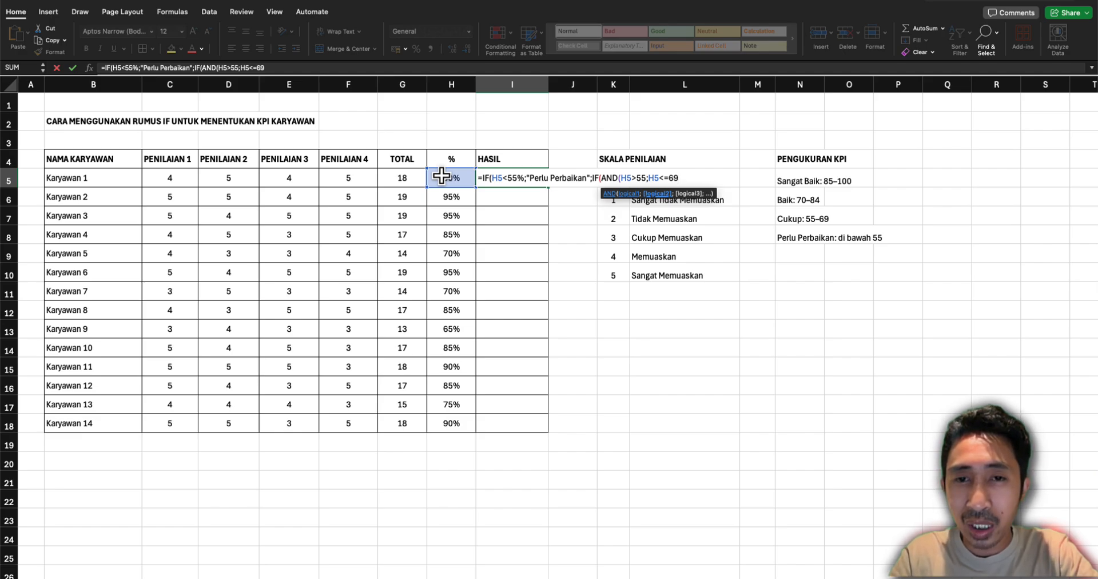
type(")")
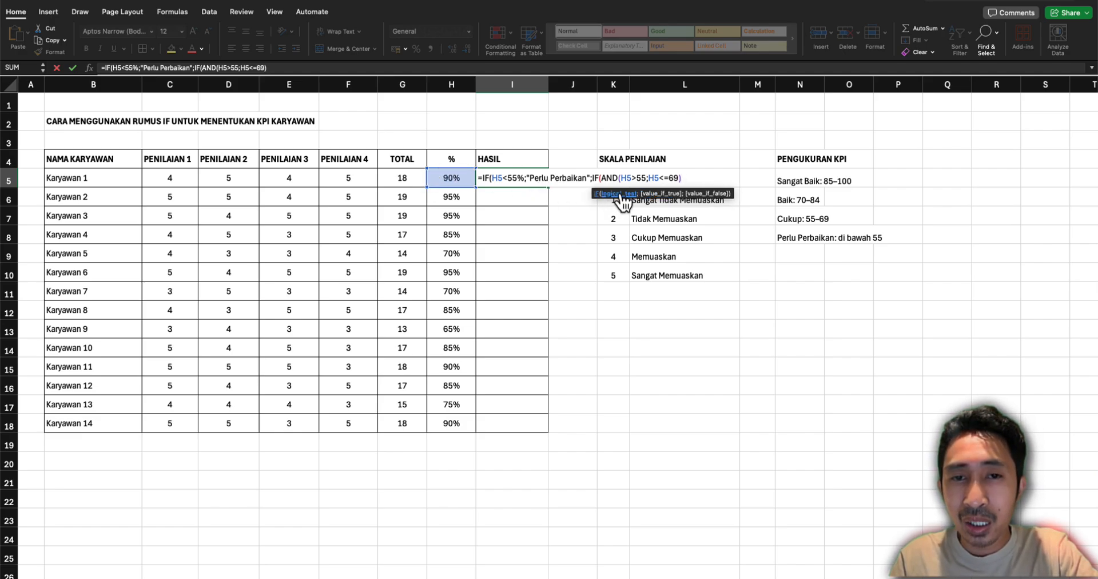
type(";")
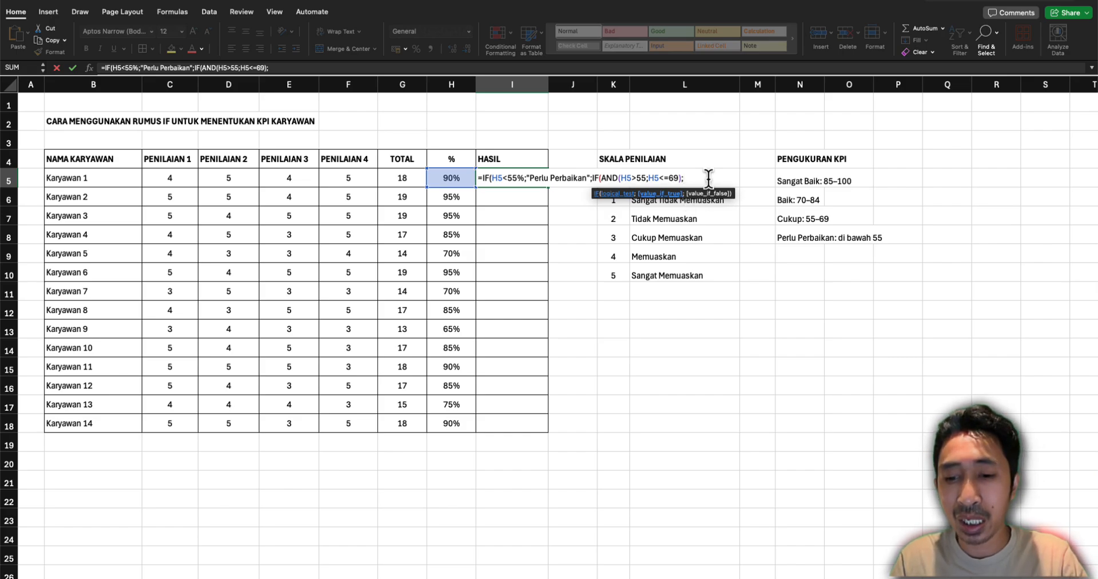
type("\"Cukup")
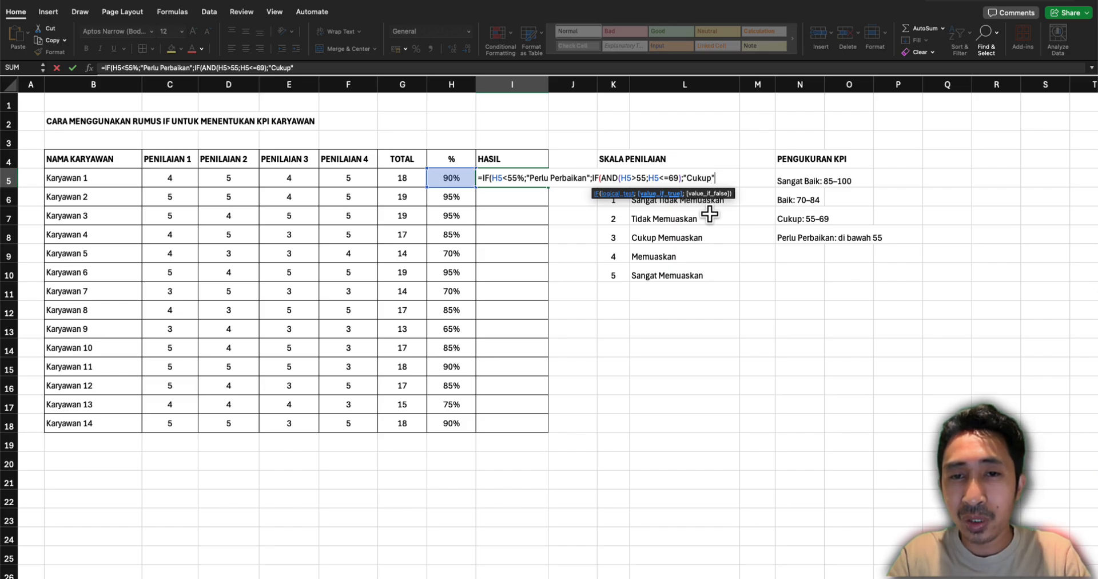
type("\";")
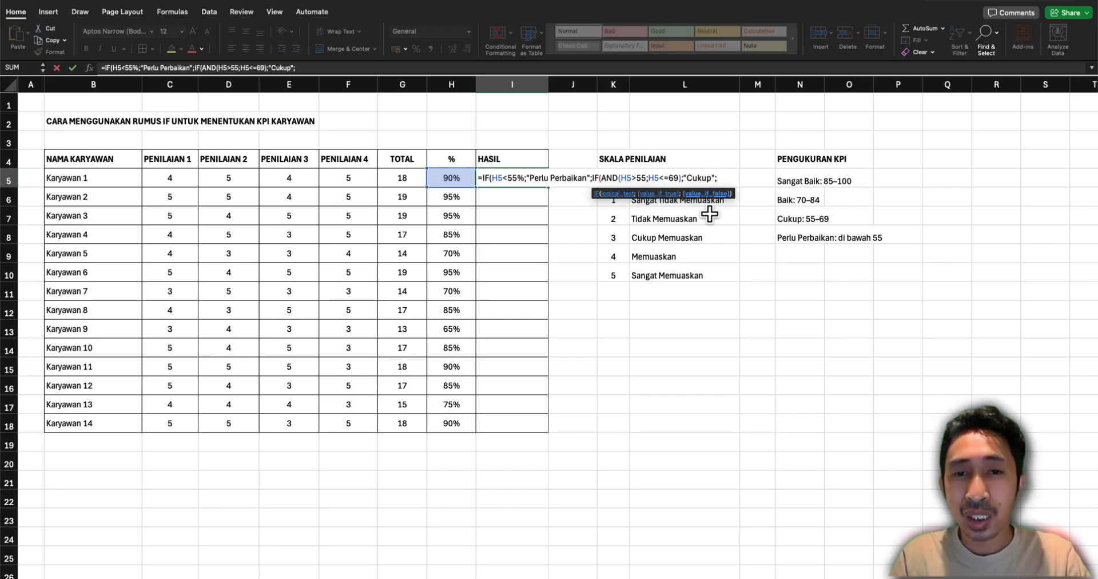
Nest a third IF with an AND test as the second IF's value-if-false, with H5>69 as its first condition
type("IF(")
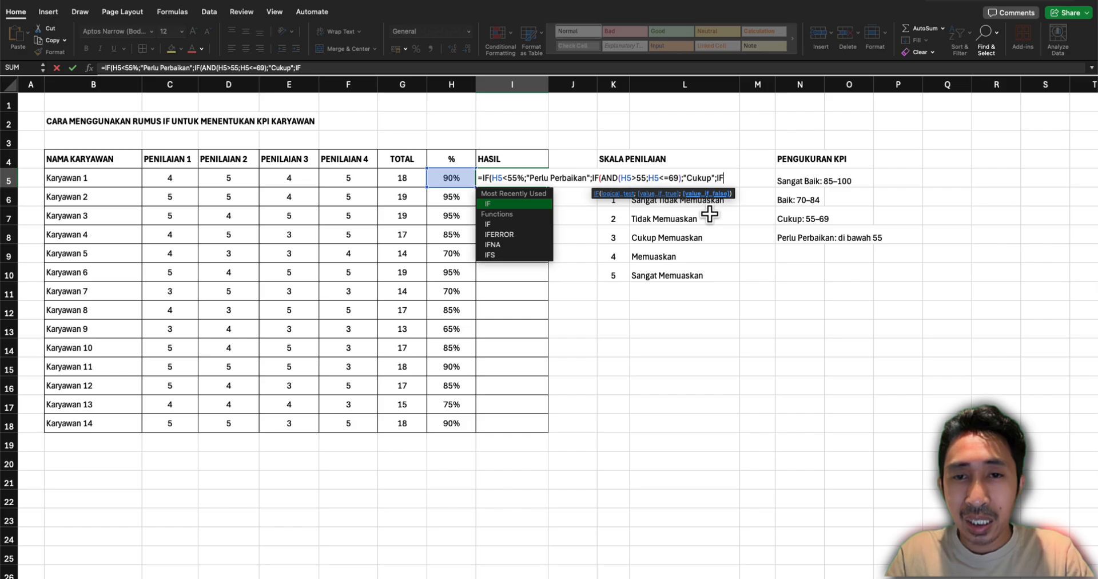
type("AND(")
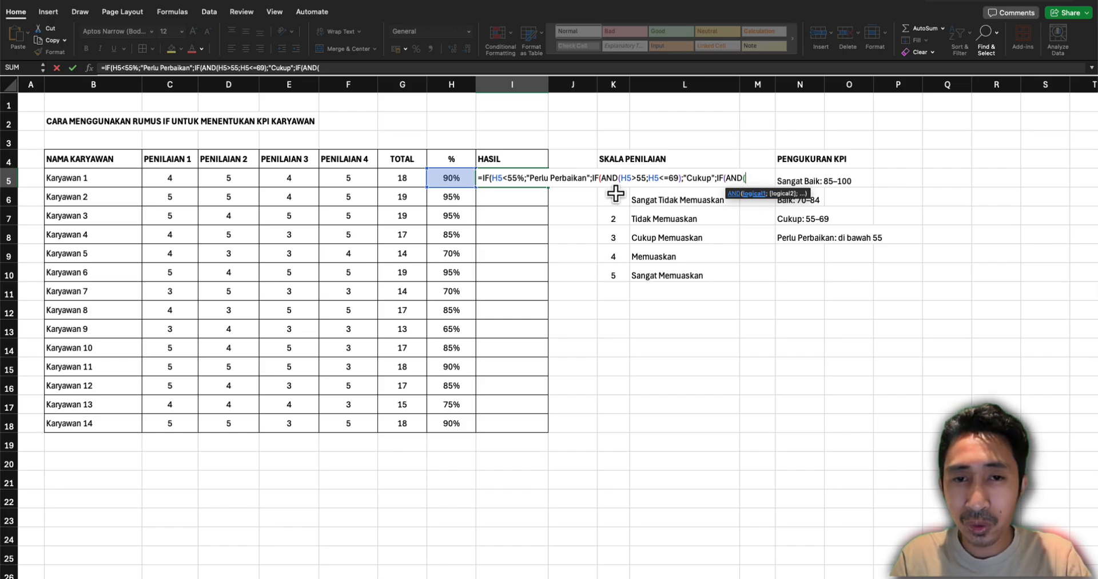
type("h5")
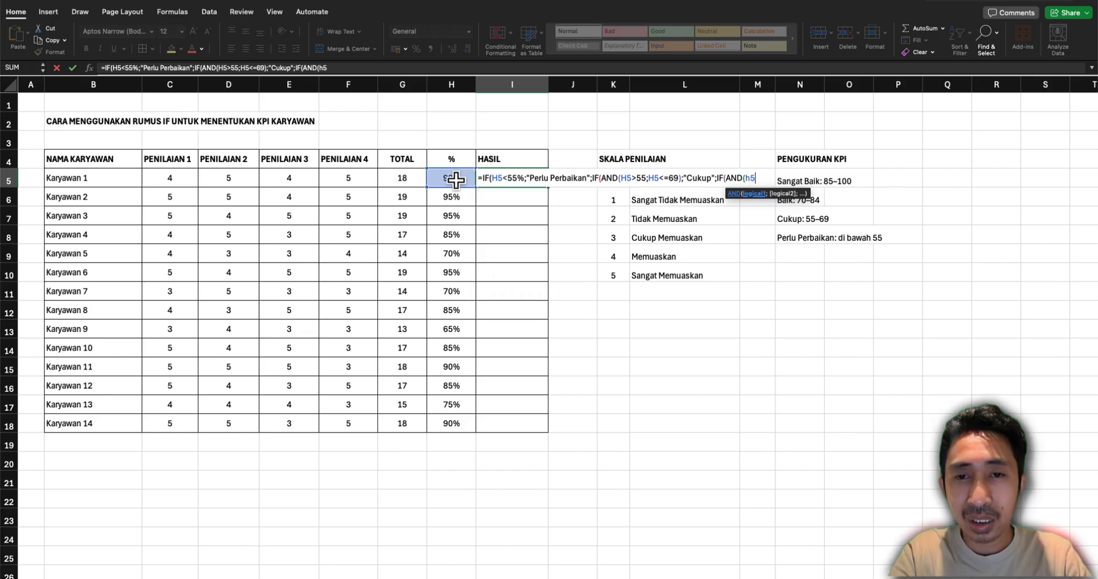
key("BackSpace")
key("BackSpace")
type("H5")
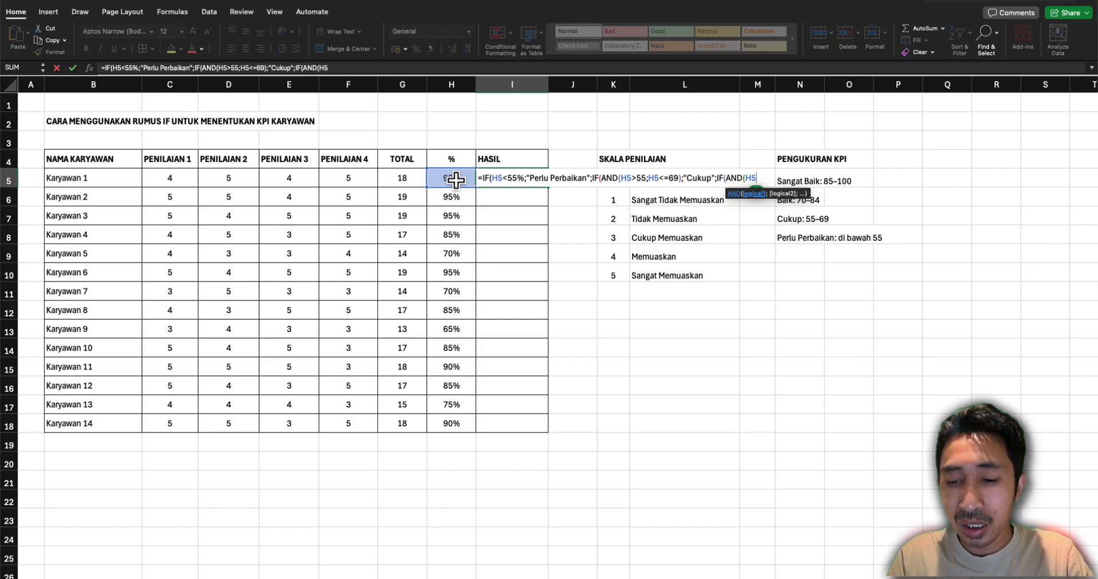
type(">")
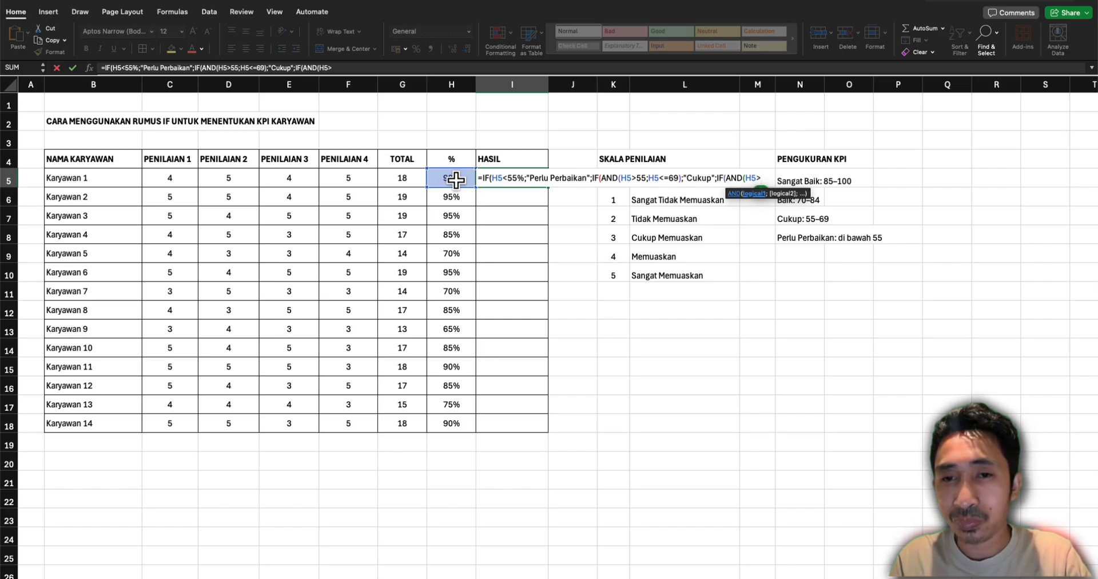
type("=")
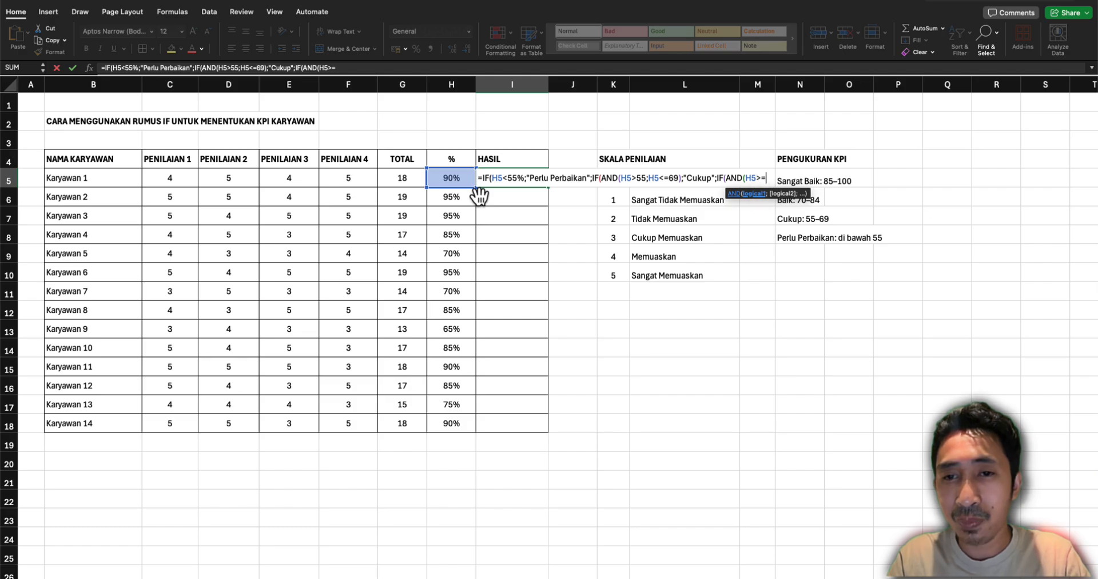
key("BackSpace")
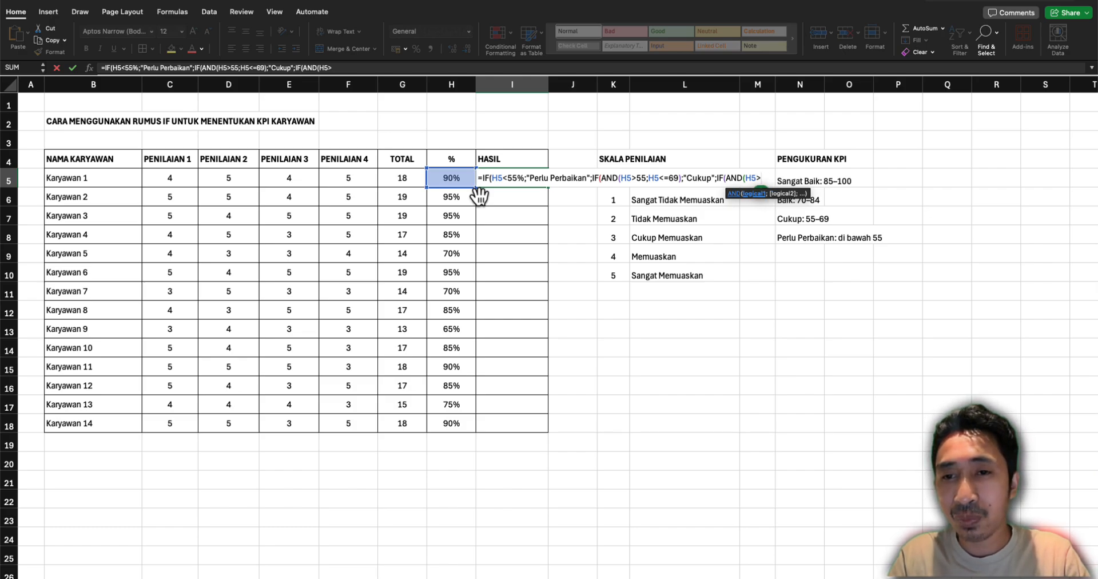
type("69;")
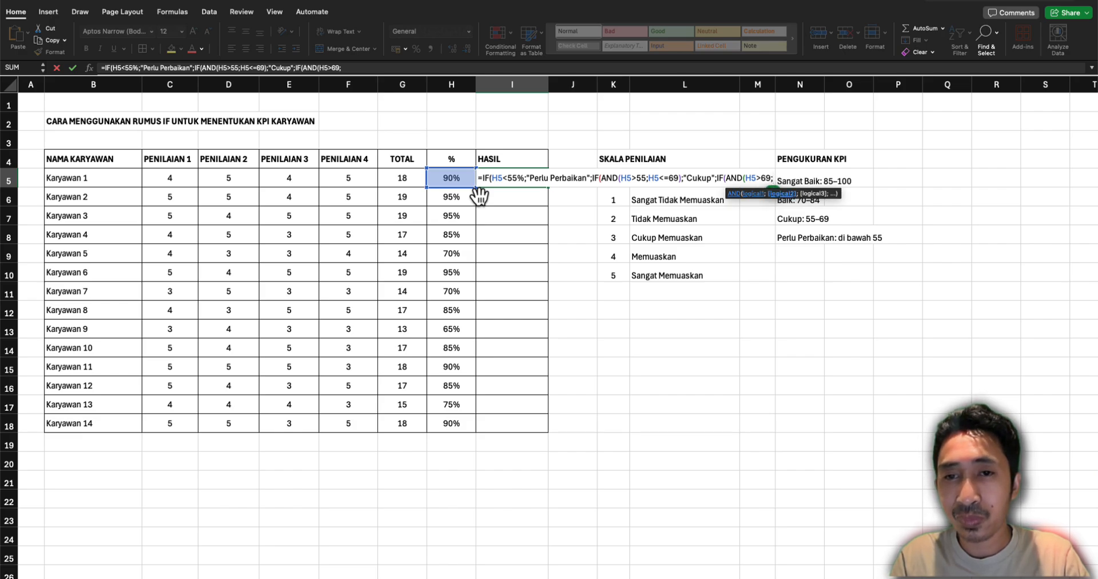
type("H5")
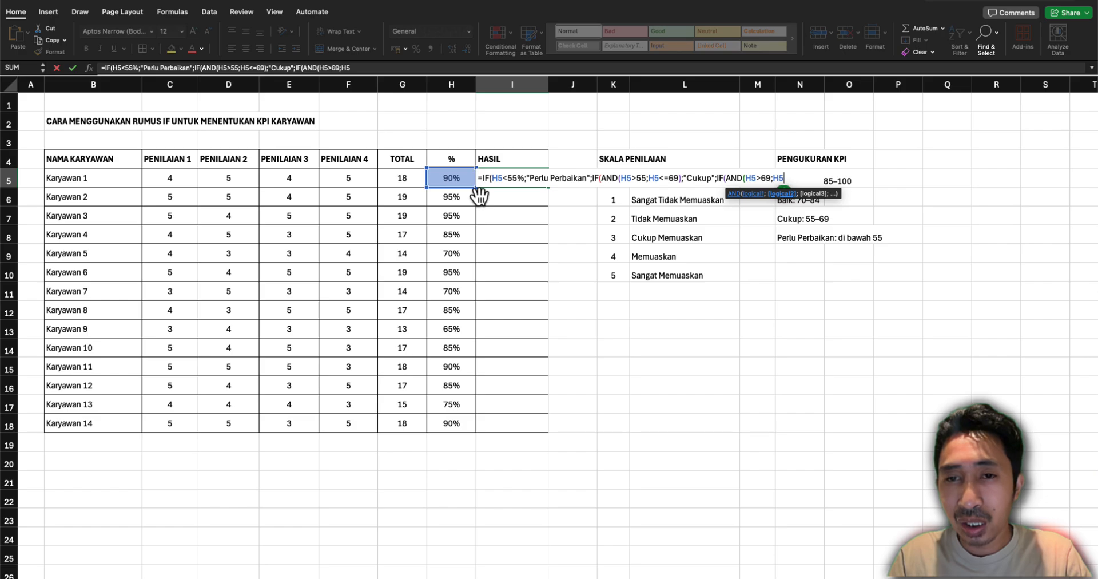
type("<")
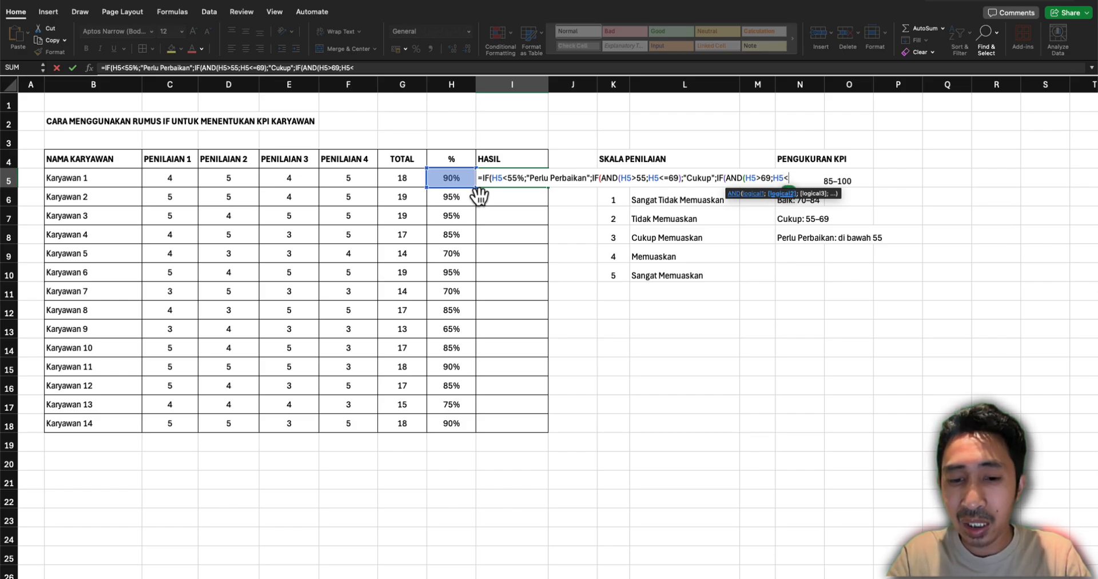
type("=84")
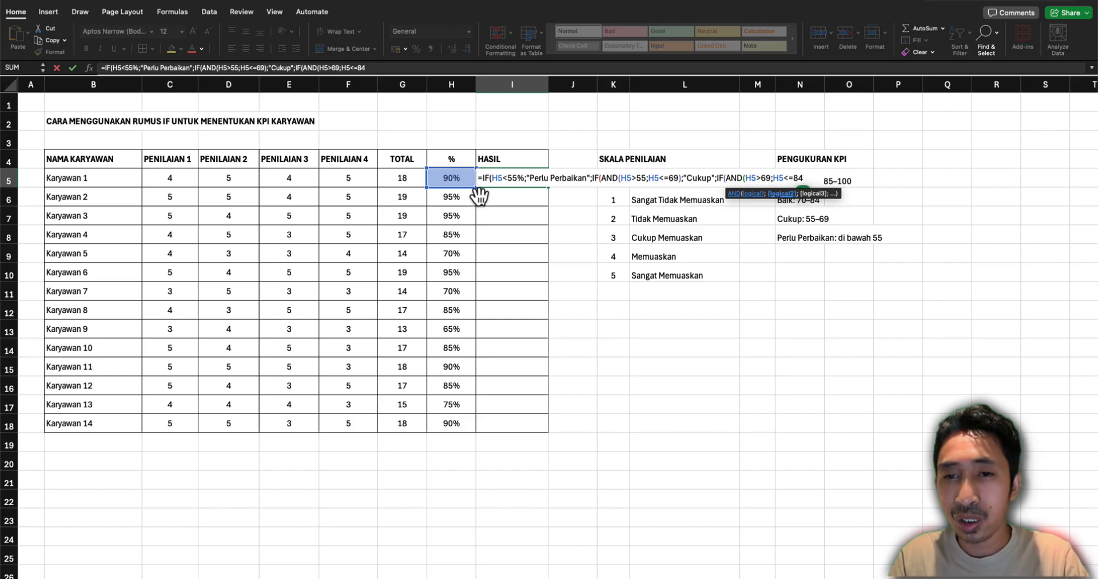
type(")")
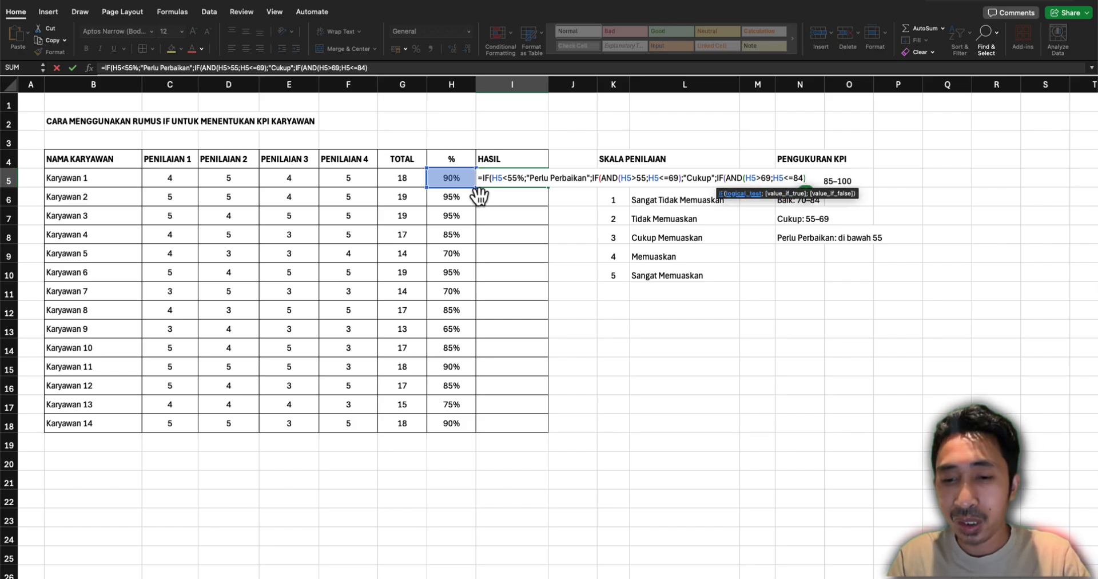
type(";")
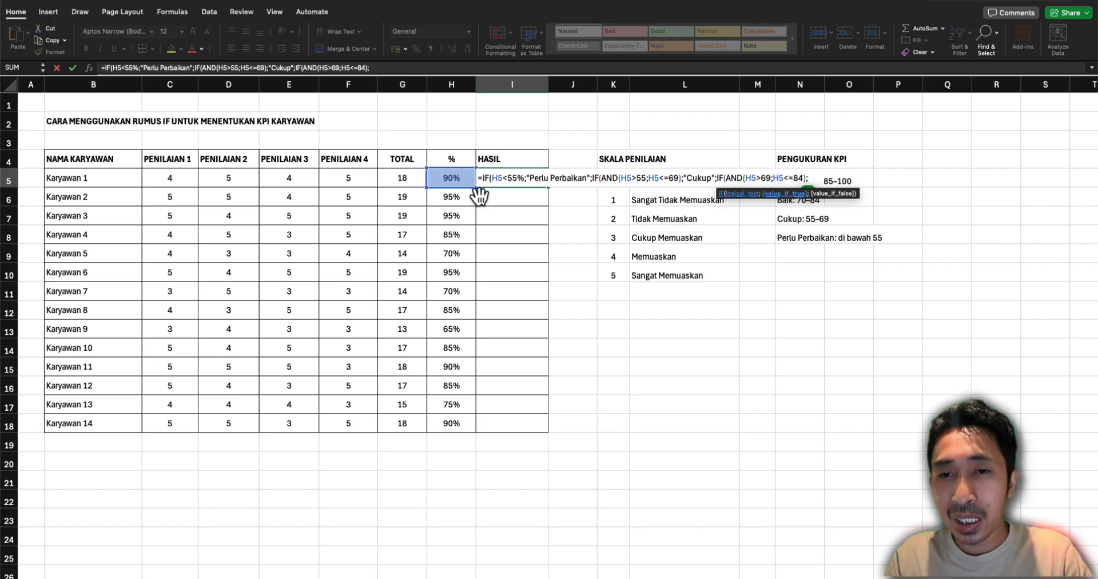
type("\"BAI")
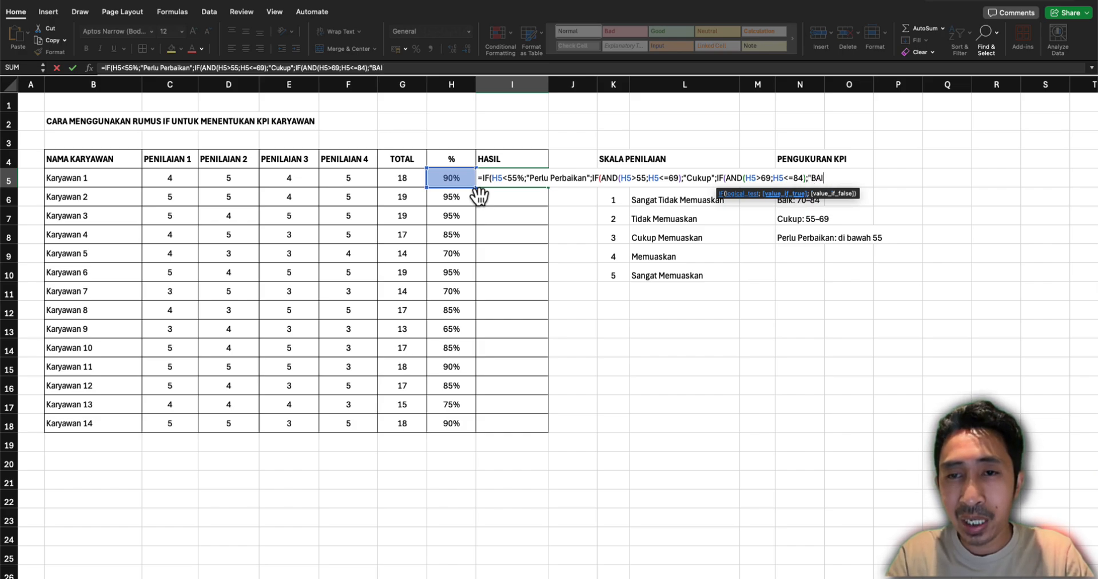
Set "Baik" as the value the third IF returns when its AND test is true
key("BackSpace")
key("BackSpace")
type("a")
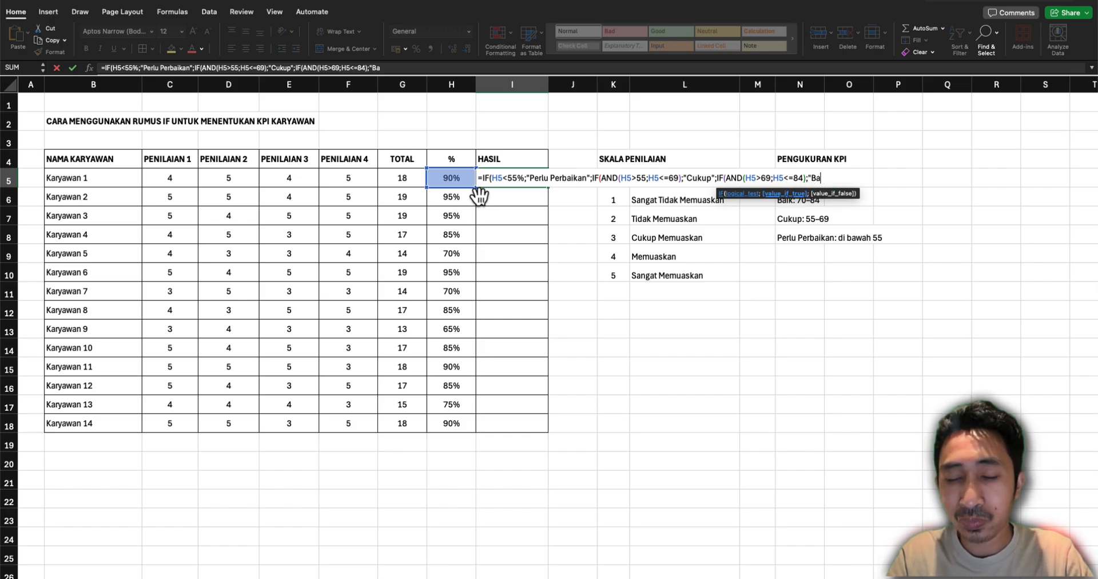
type("ik\";")
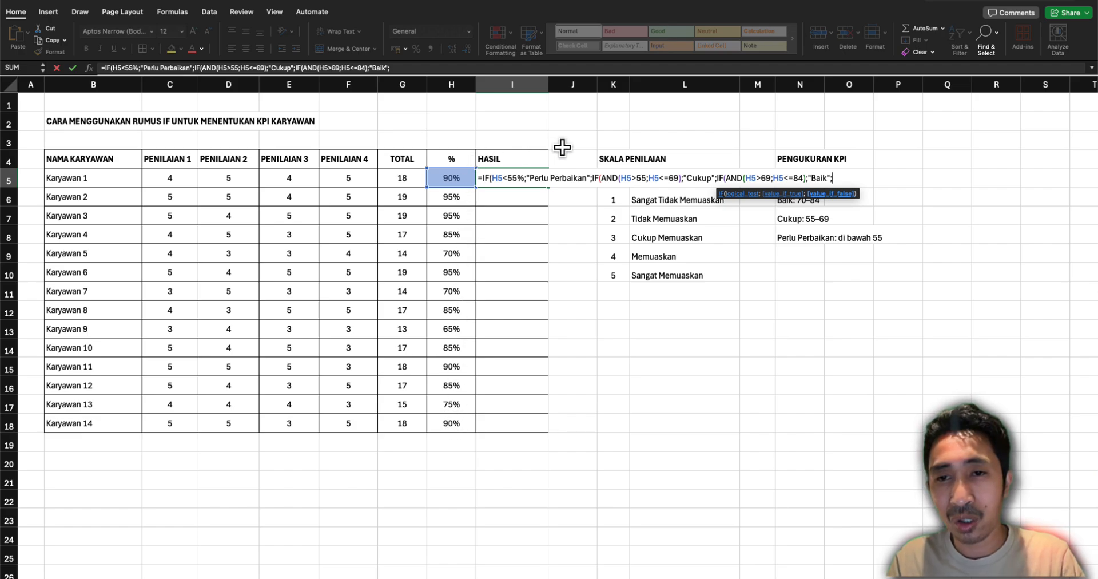
type("\"")
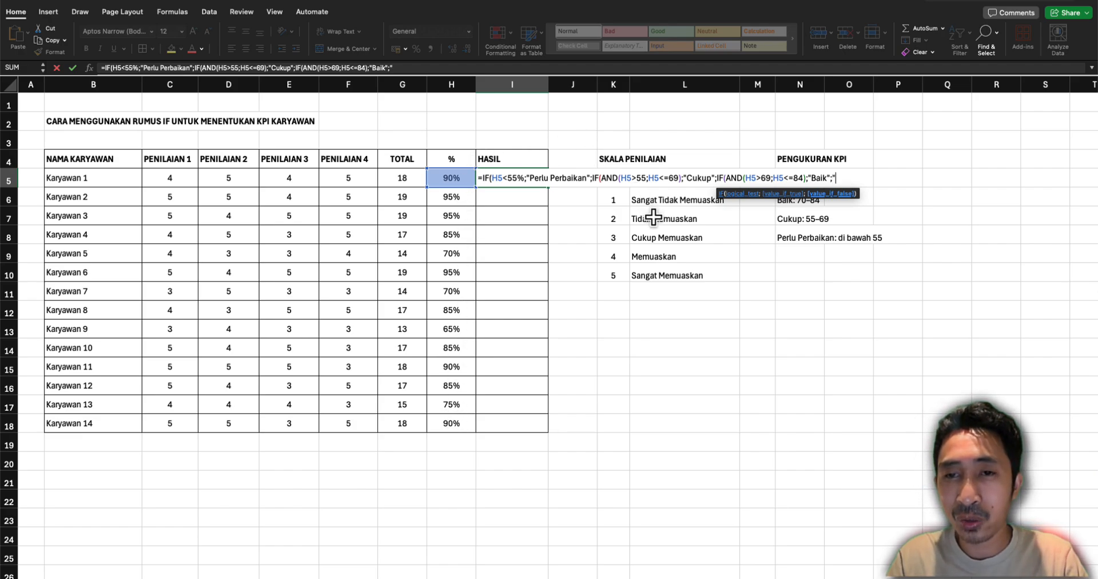
type("Sangat ")
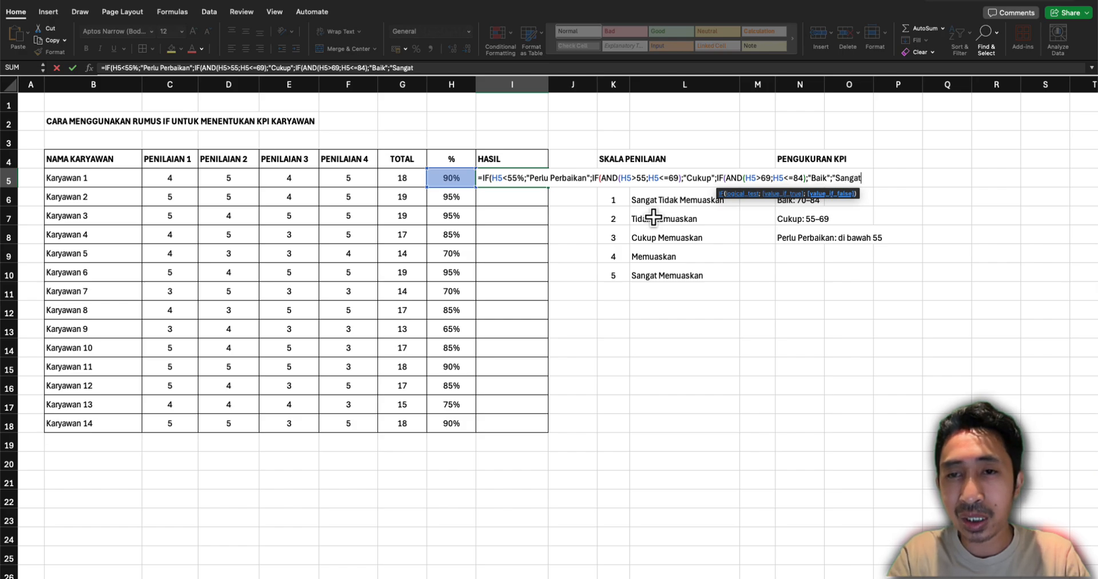
type("Baik\"")
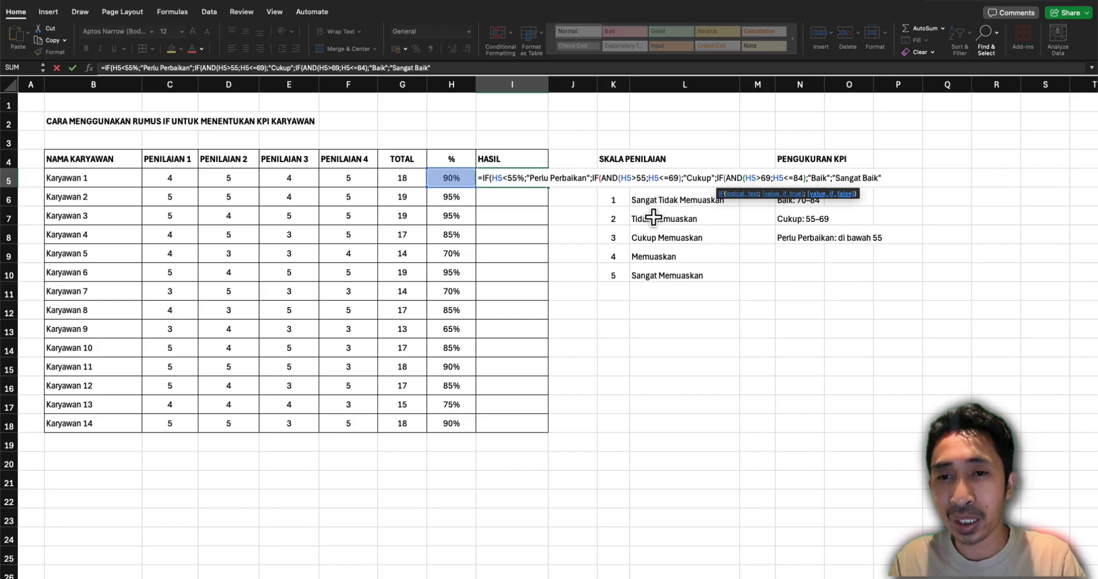
key("BackSpace")
key("BackSpace")
key("BackSpace")
key("BackSpace")
key("BackSpace")
key("BackSpace")
key("BackSpace")
key("BackSpace")
key("BackSpace")
key("BackSpace")
key("BackSpace")
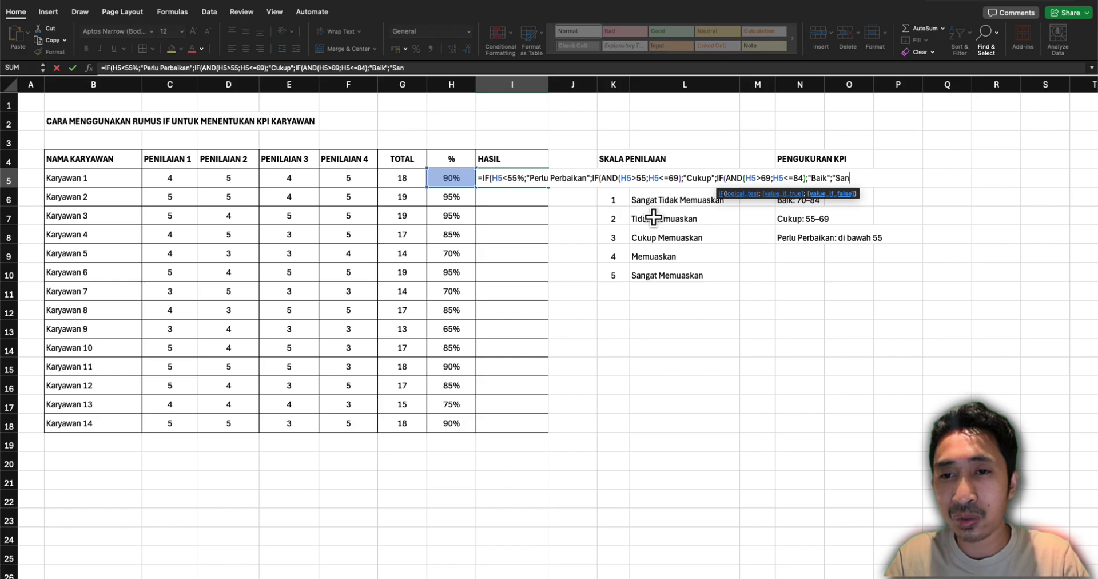
key("BackSpace")
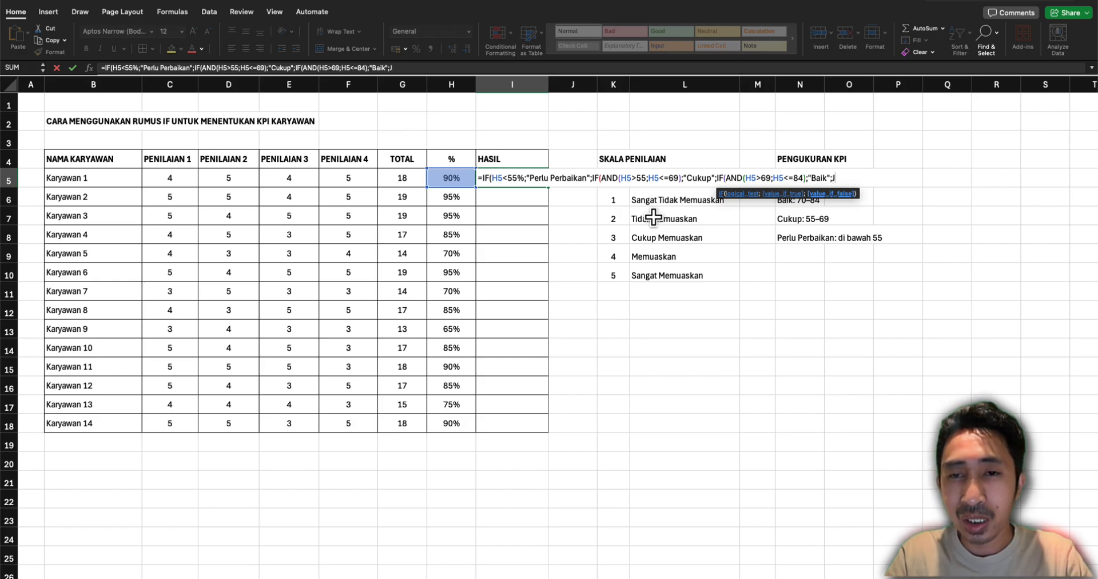
Nest a fourth IF as the third IF's value-if-false that returns "Sangat Baik" when H5>84
type("IF(")
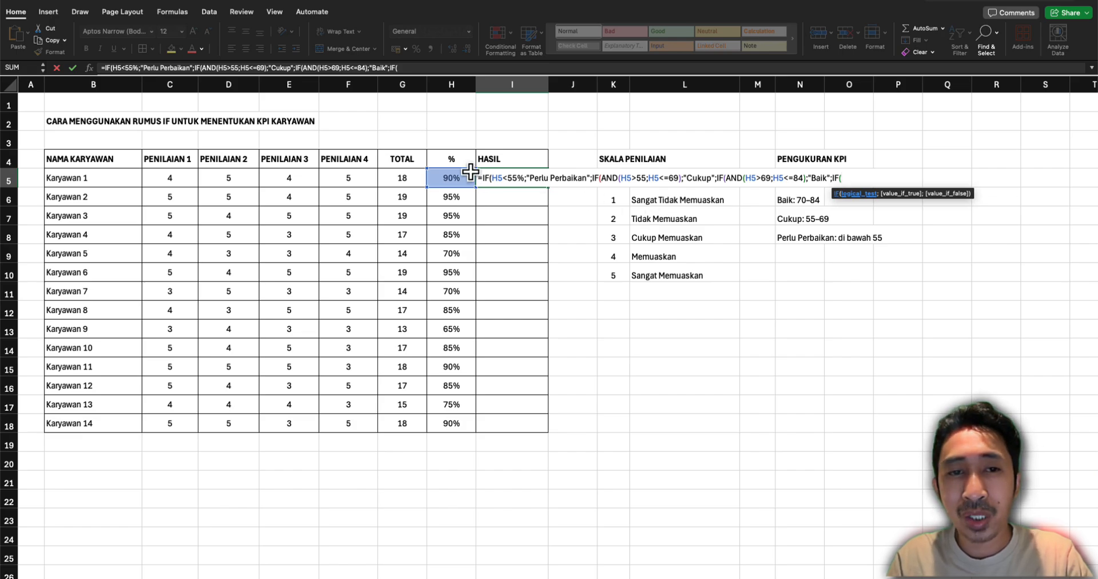
type("h5")
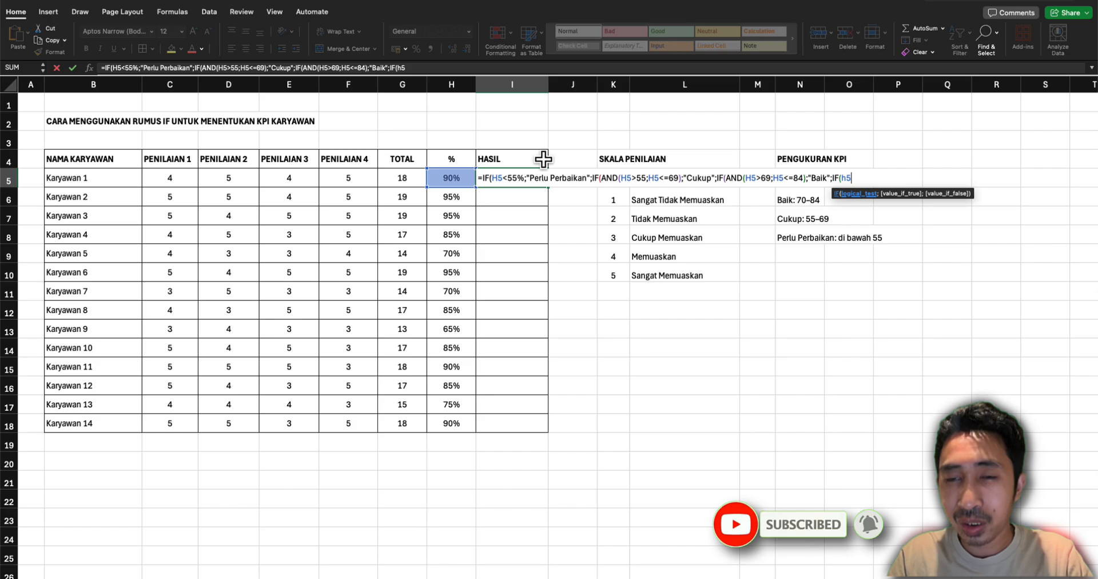
type(">84")
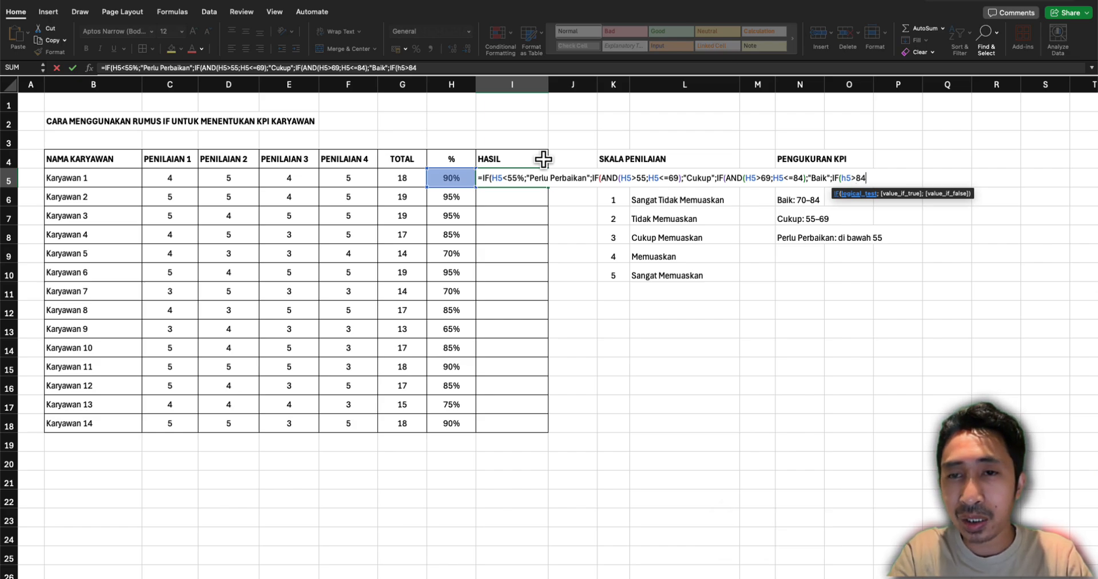
type(";\"S")
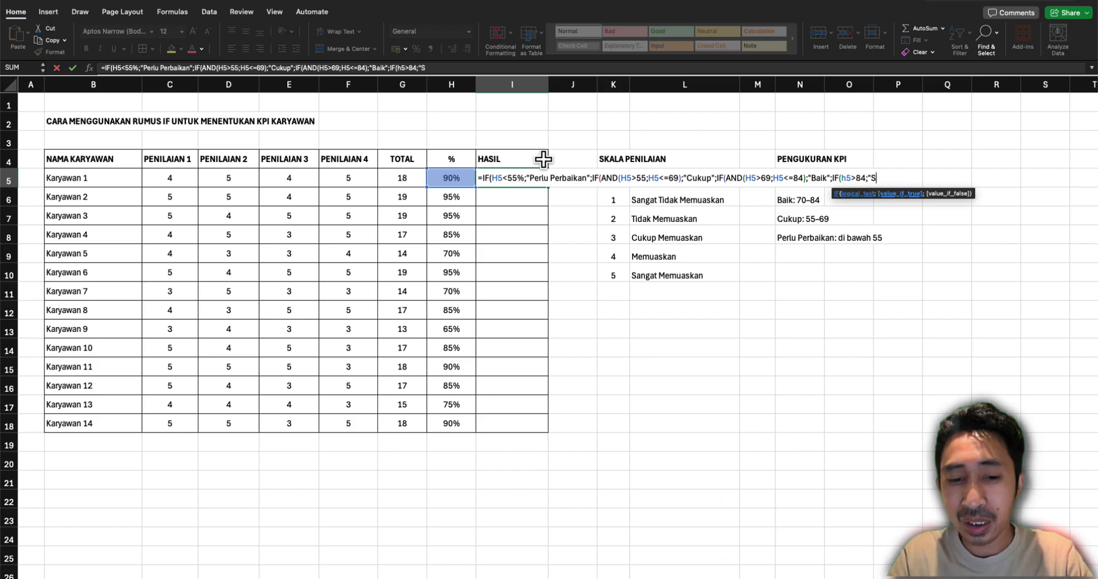
type("angat Baik")
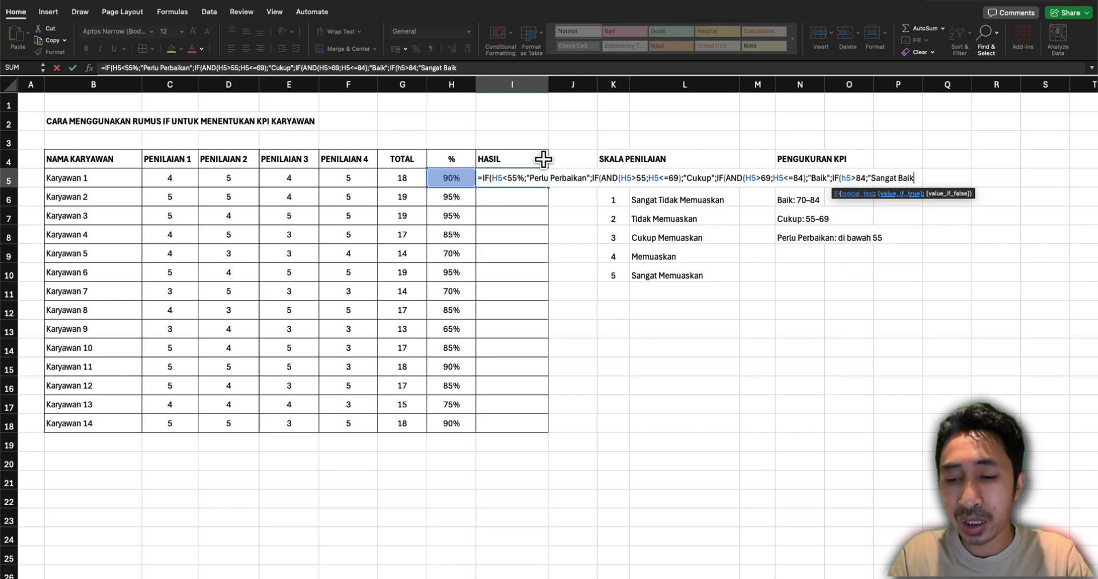
type("\";")
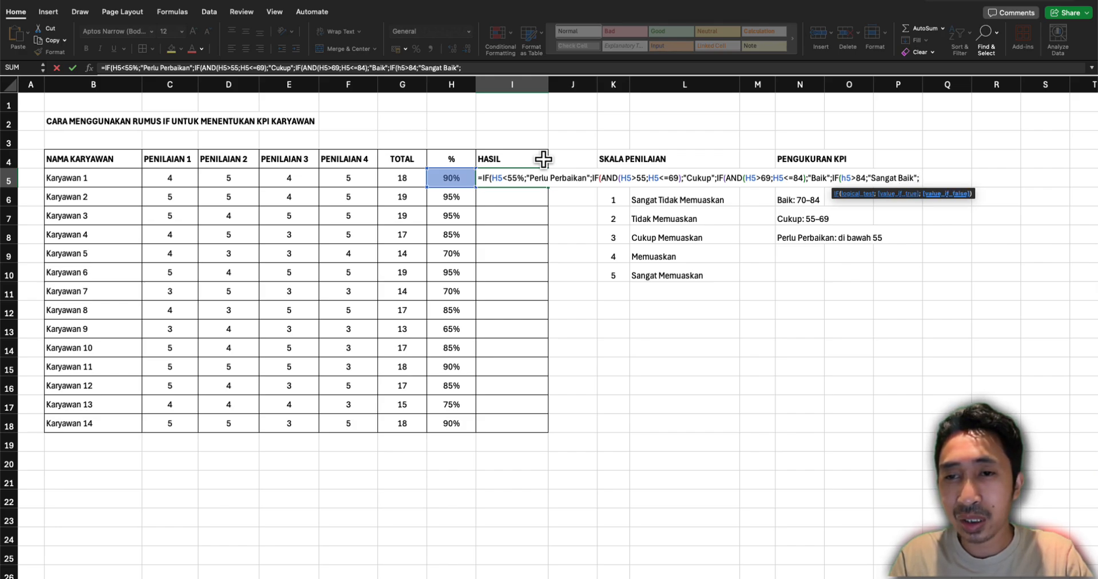
type("\"\"")
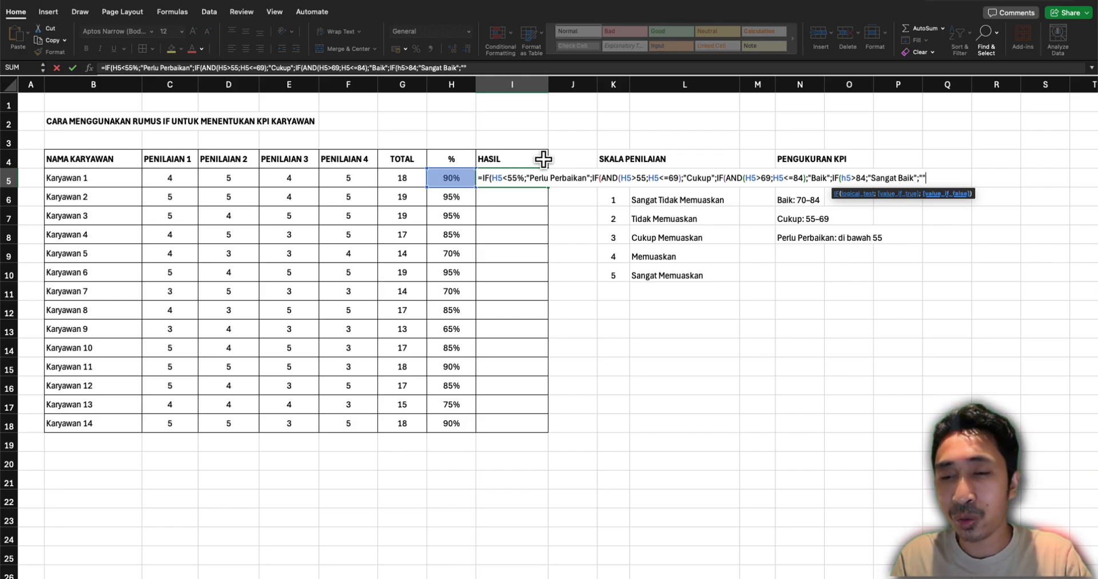
type(")")
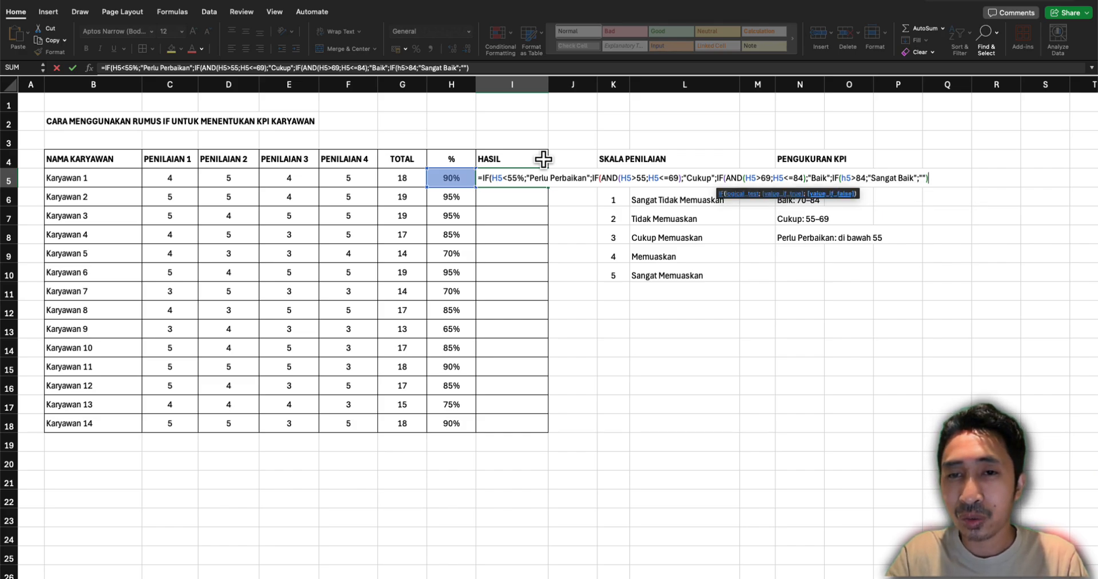
type(")))")
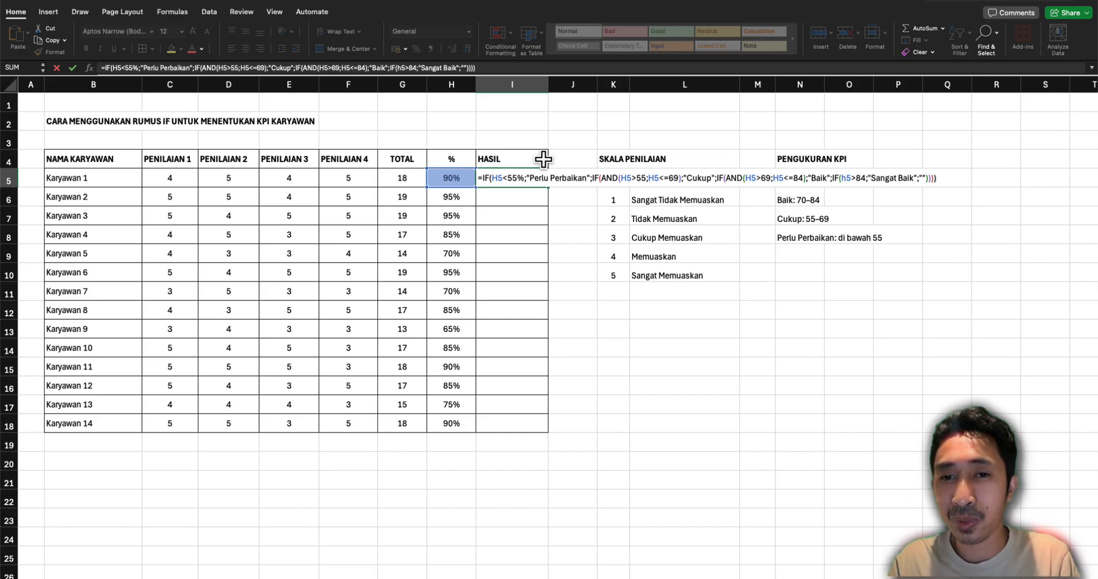
Set an empty text "" as the final value-if-false, close all four IF functions and enter the formula in I5
key("Return")
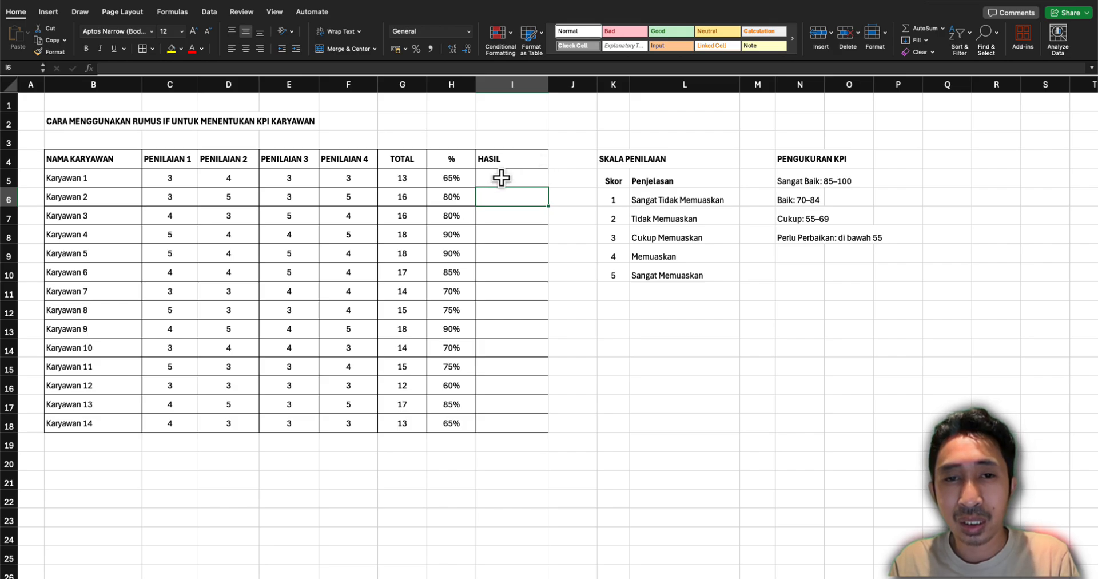
Edit the HASIL formula of Karyawan 1 so the first condition of the "Cukup" test reads H5>55%
double_click(501, 177)
left_click(632, 178)
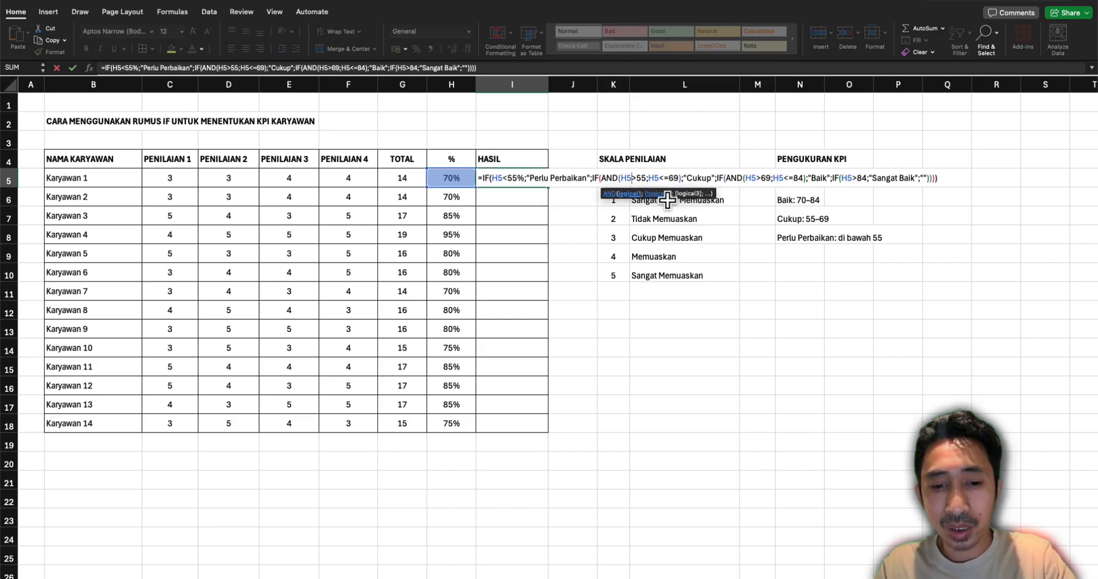
type("%")
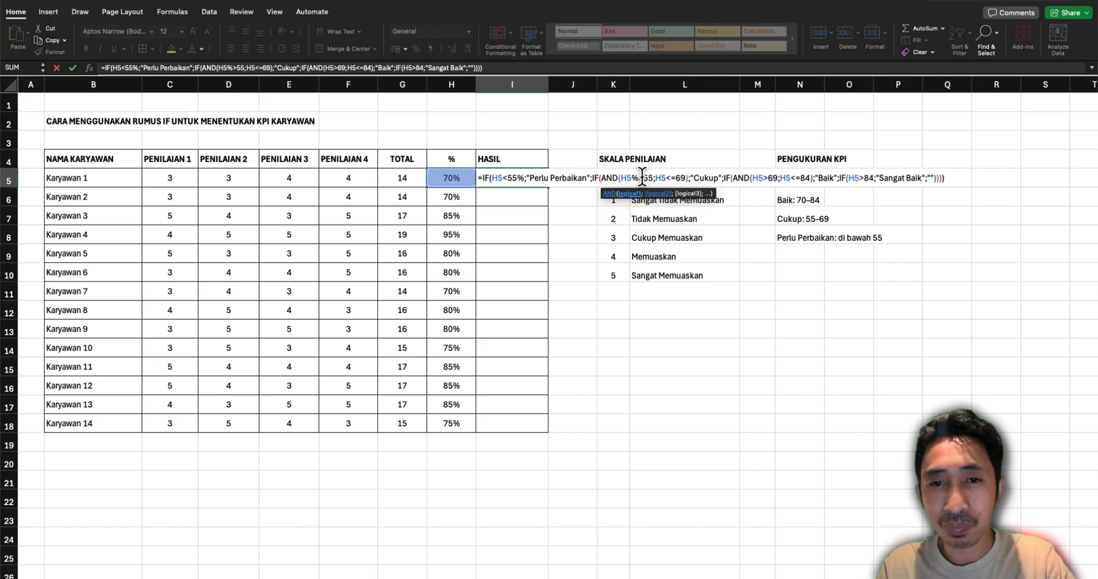
key("BackSpace")
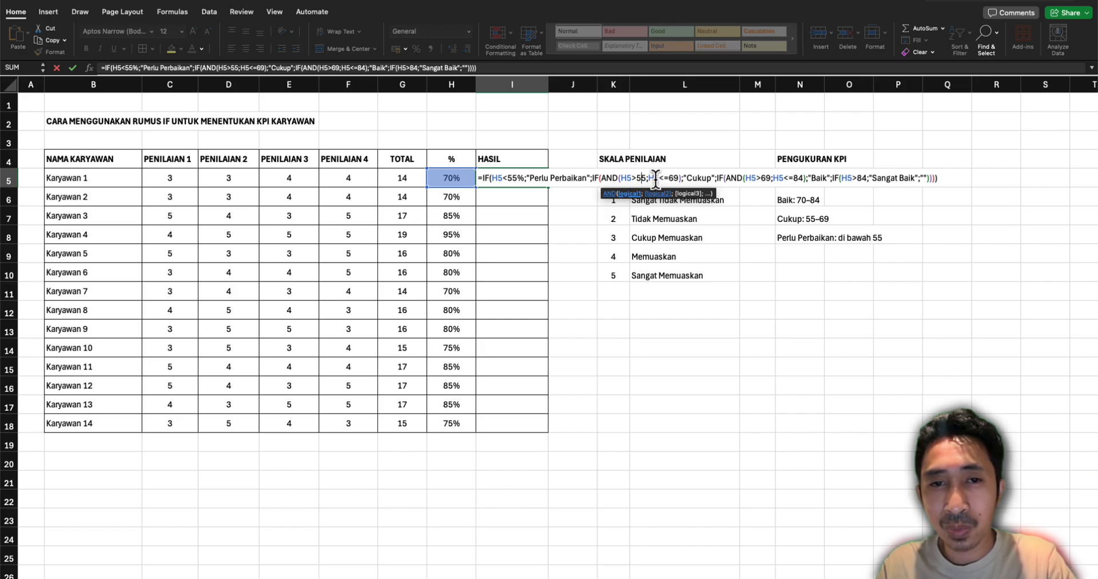
key("Right")
type("%")
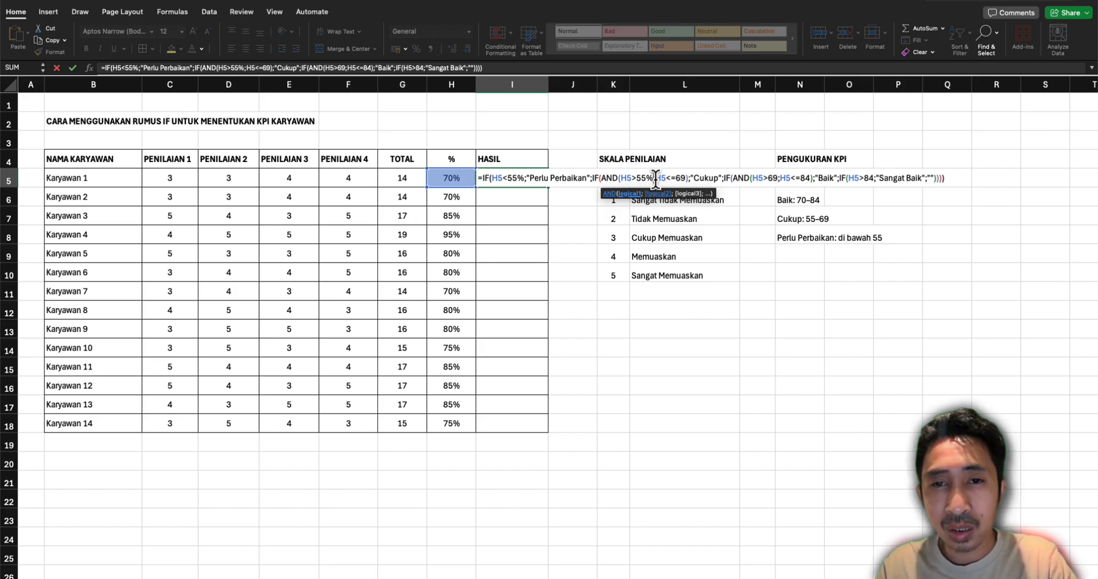
Turn the remaining thresholds of the I5 formula into percentages, H5<=69%, H5>69%, H5<=84% and H5>84%, and enter the formula
left_click(685, 178)
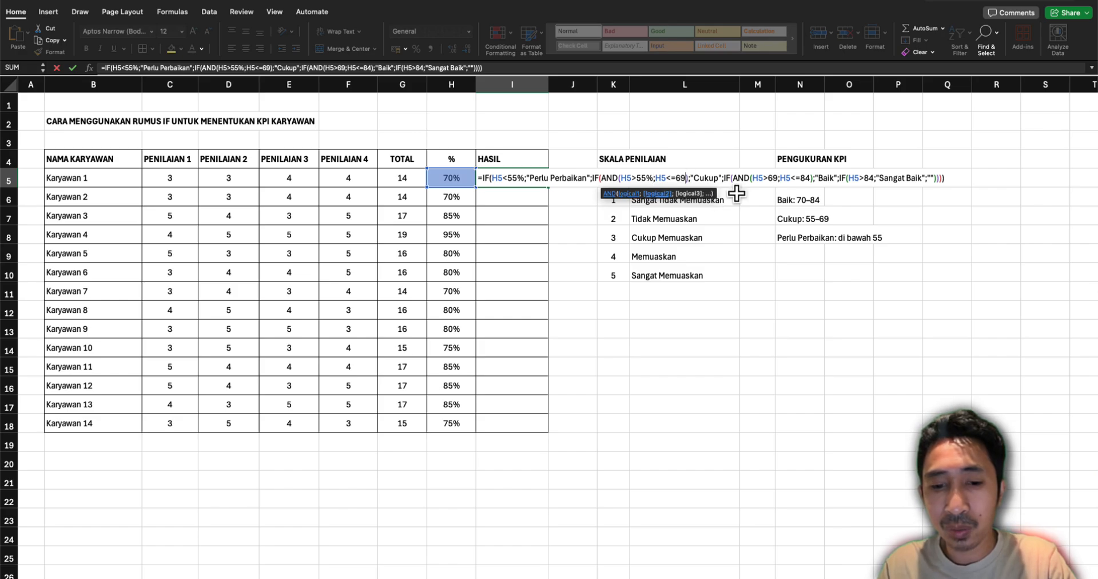
type("%")
left_click(772, 178)
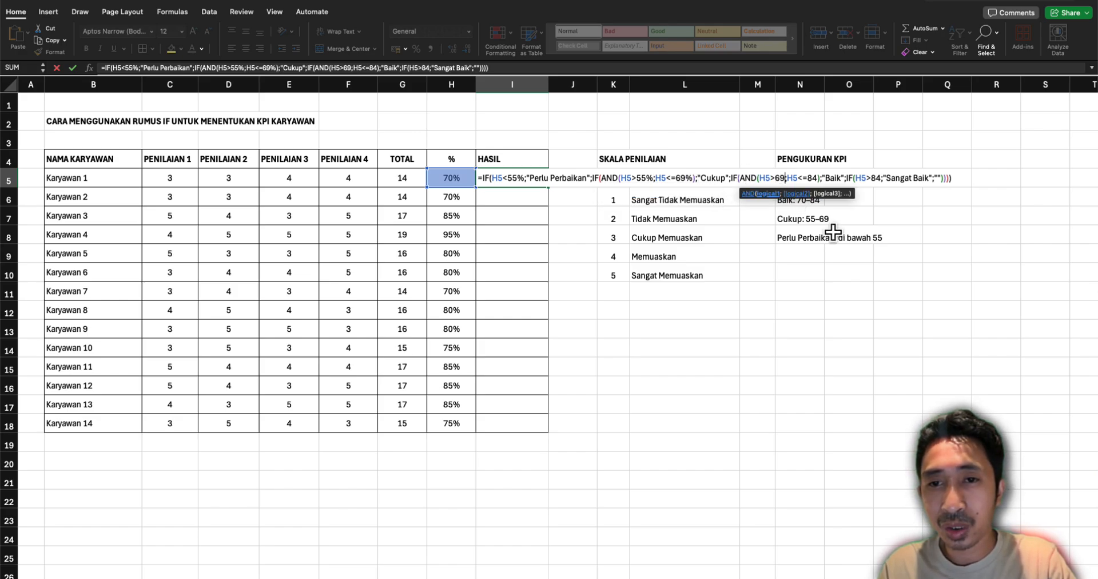
type("%")
left_click(824, 178)
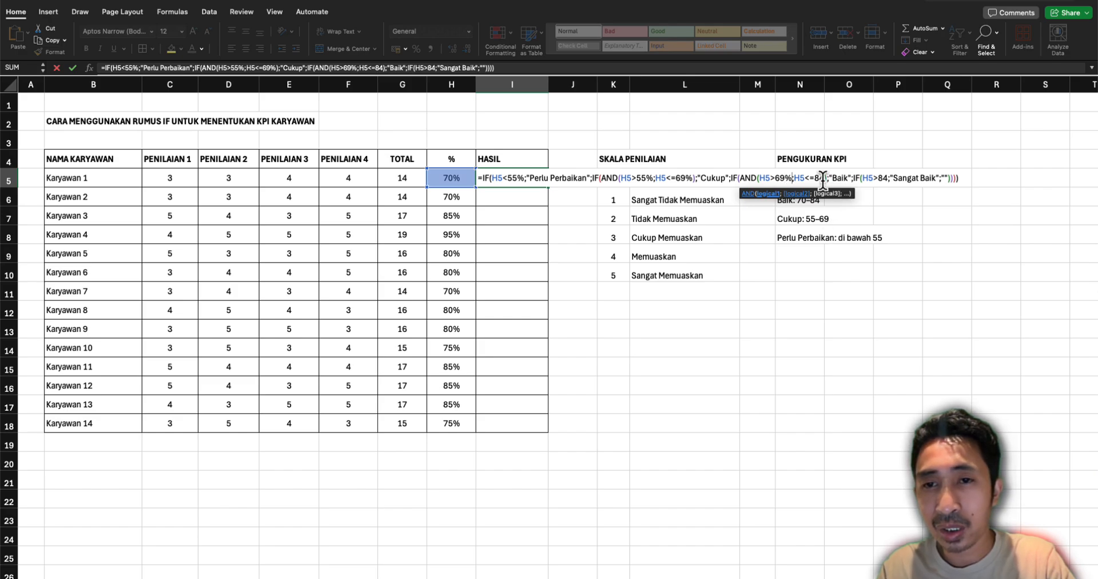
type("%")
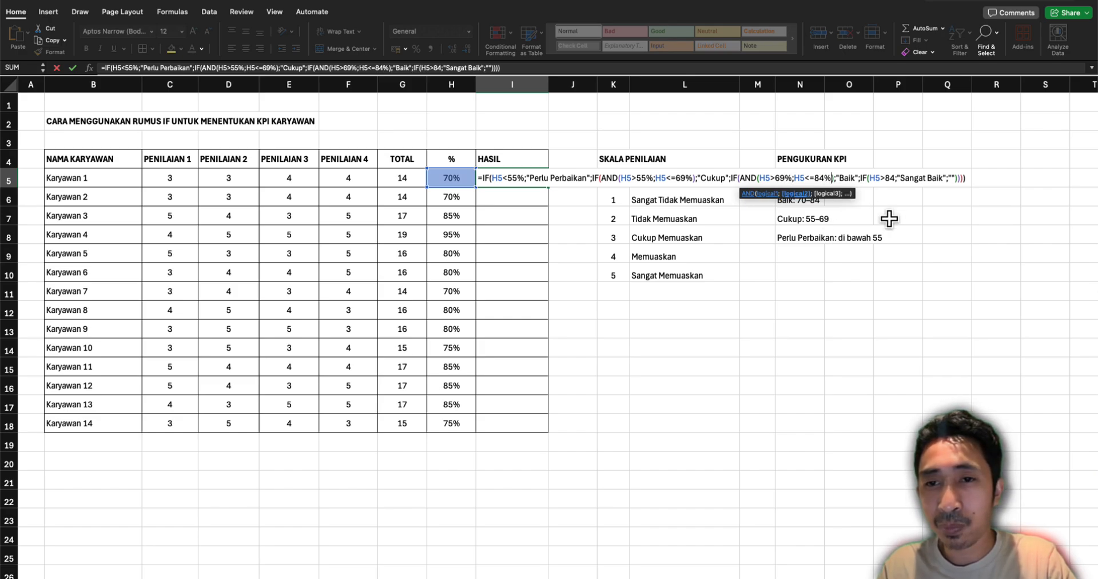
left_click(896, 177)
type("%")
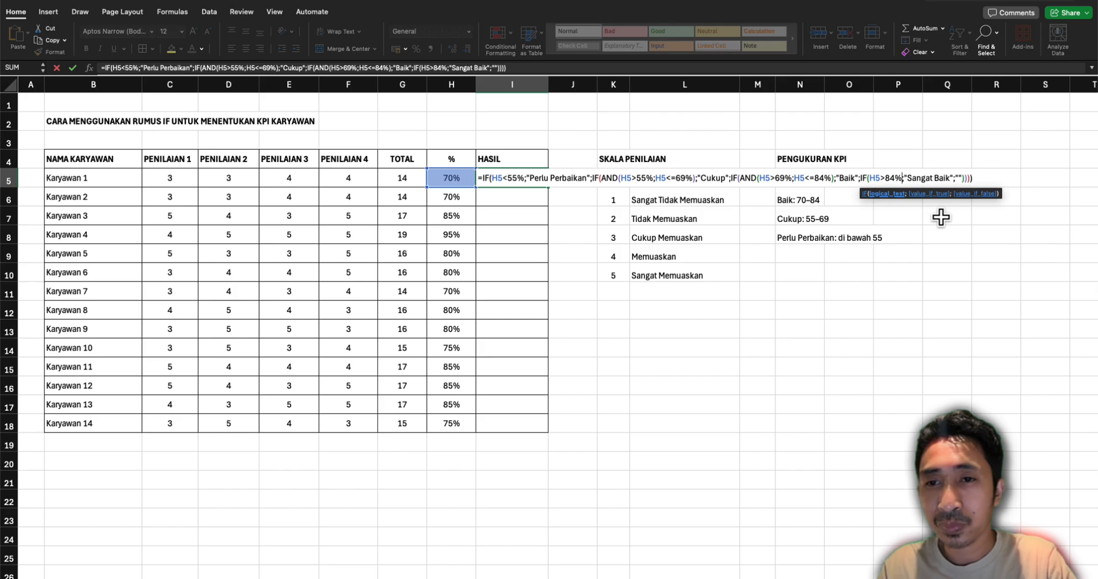
key("Return")
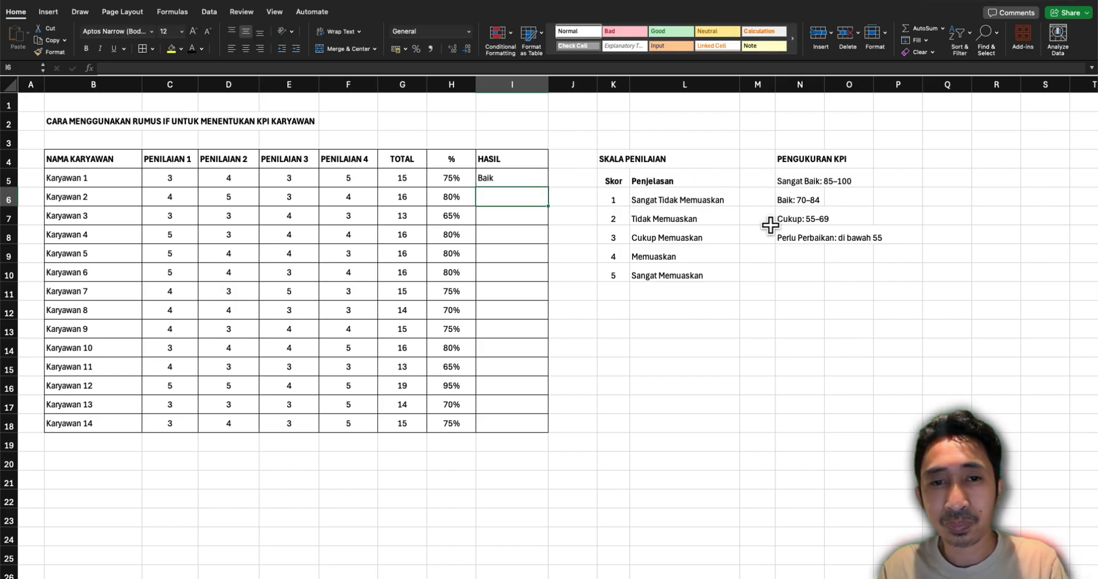
Copy the HASIL formula of Karyawan 1 to the rows of Karyawan 2 through Karyawan 14 (I6:I18)
left_click(519, 184)
left_click(519, 190)
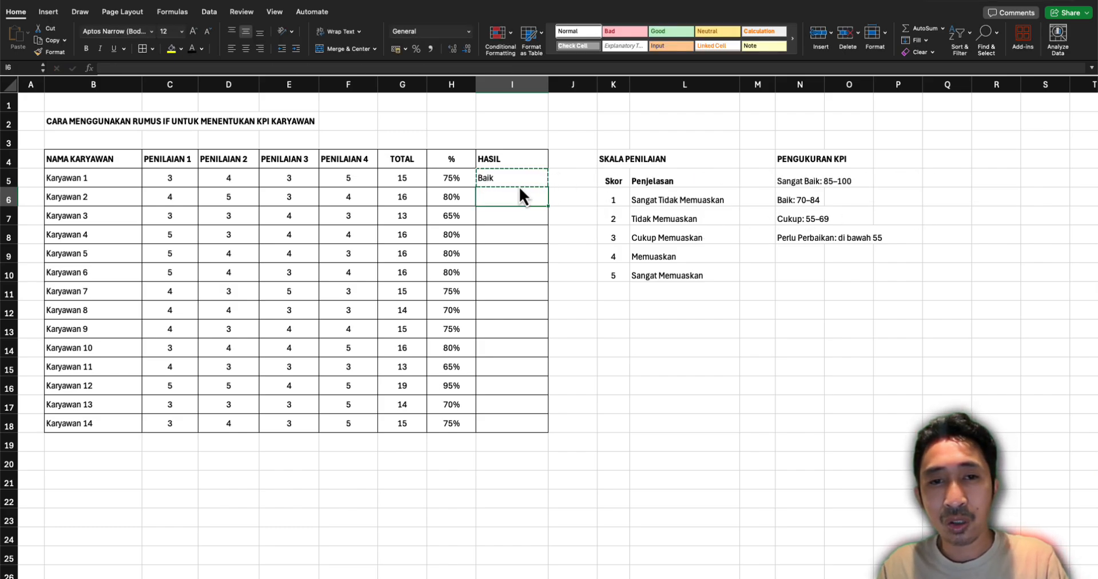
left_click(485, 426, "shift")
key("Return")
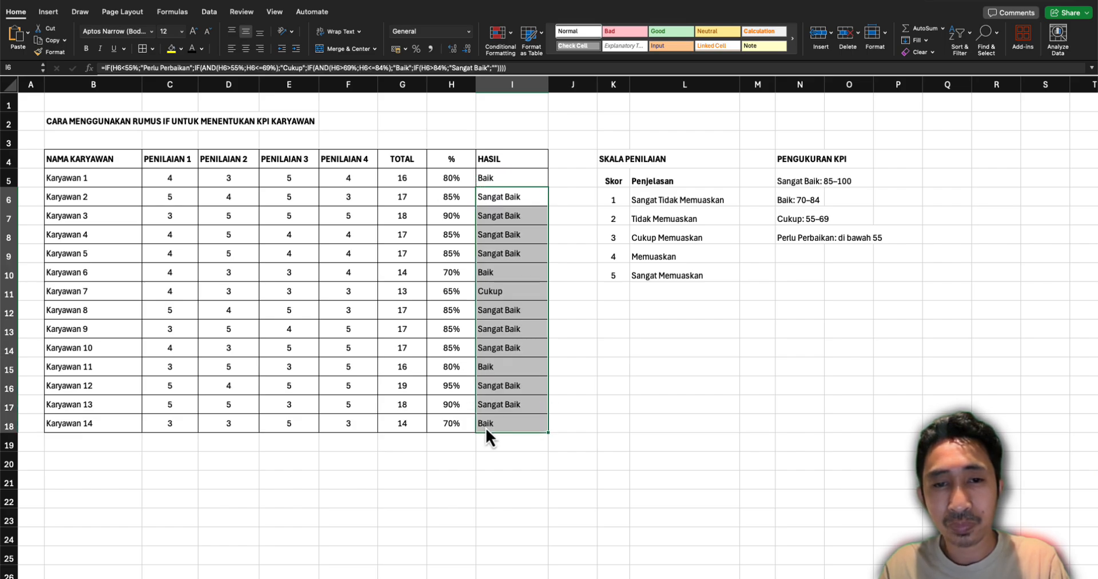
Review the HASIL results and formulas of several employees, including Karyawan 1, Karyawan 2 and Karyawan 7
left_click(491, 332)
left_click(496, 218)
left_click(494, 184)
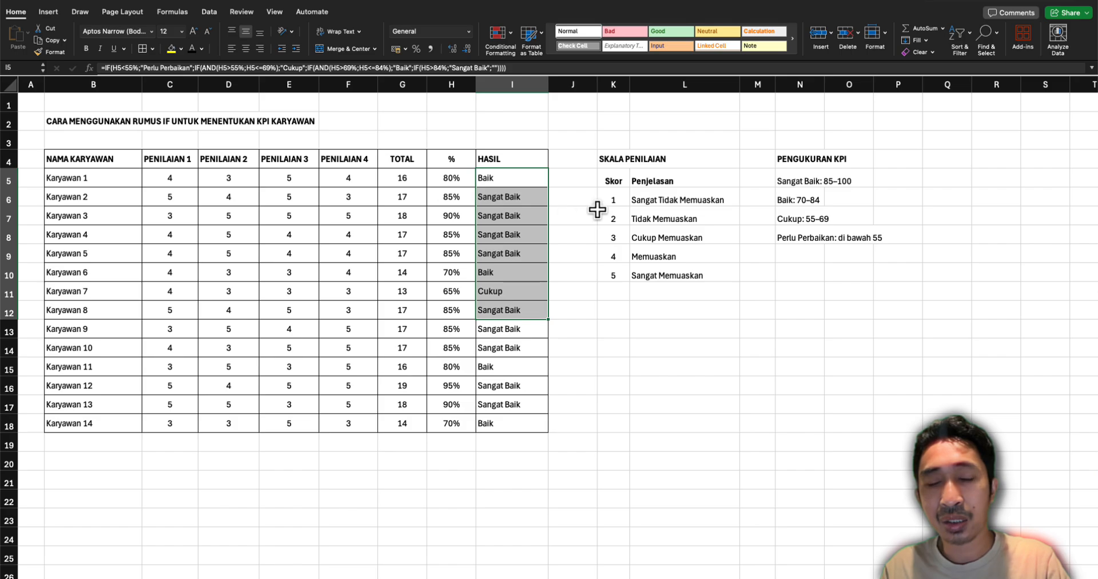
left_click(491, 180)
left_click(498, 200)
left_click(499, 178)
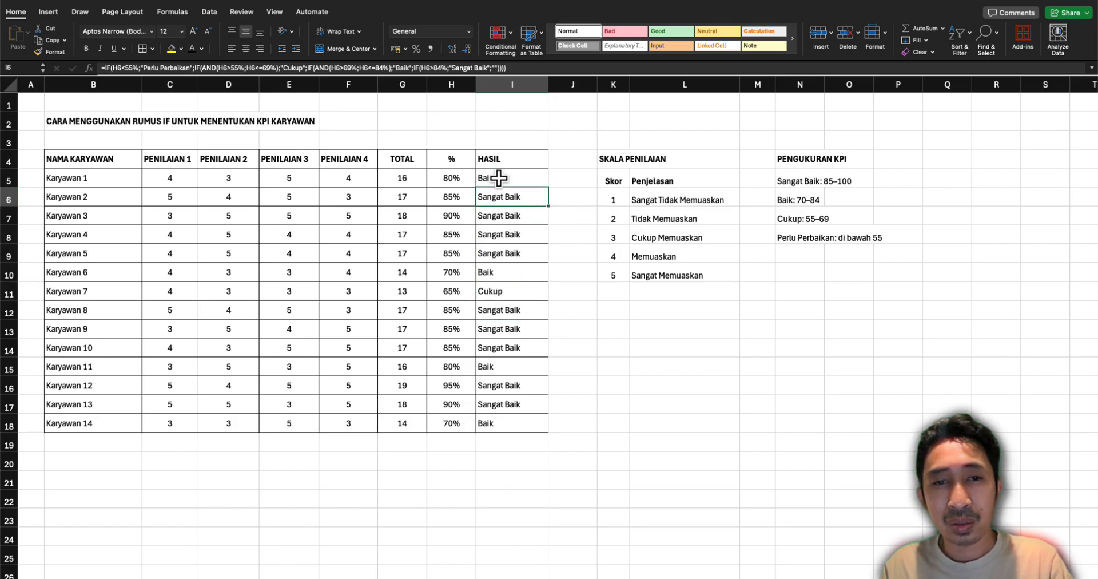
left_click(497, 165)
left_click(498, 184)
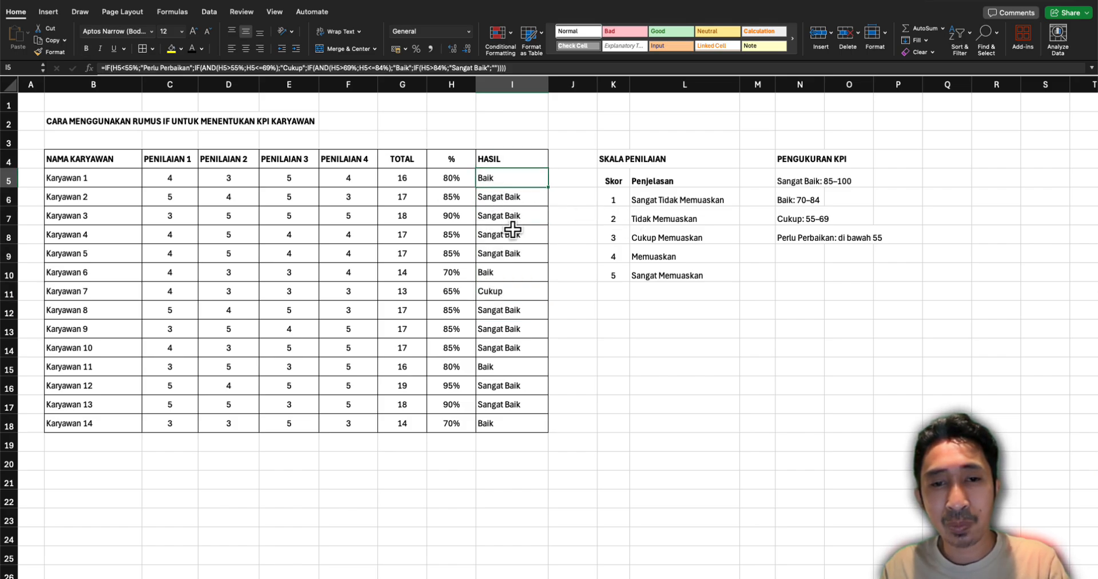
left_click(495, 293)
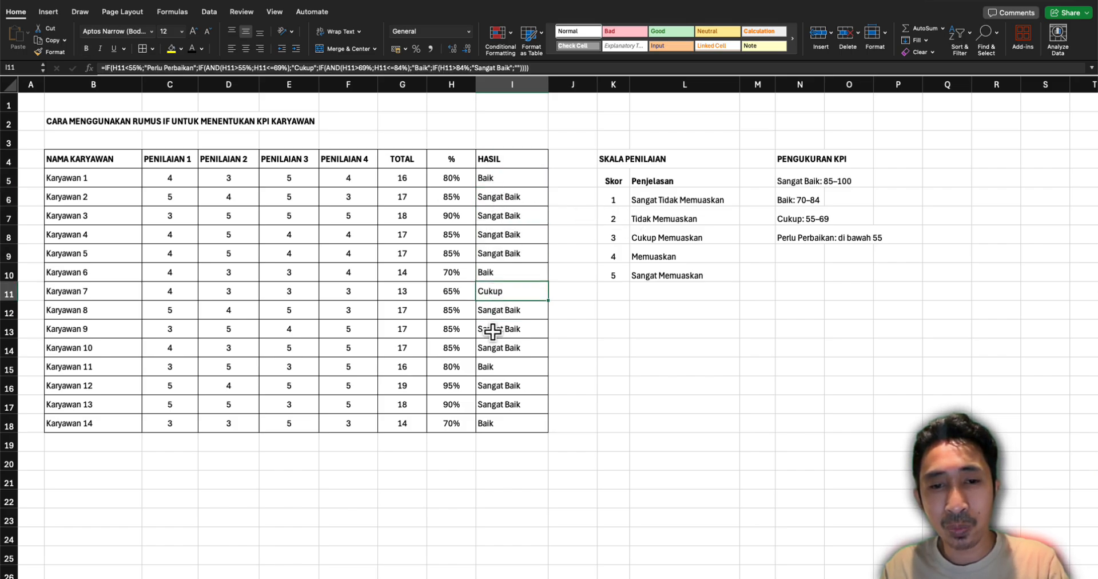
Start a new Classic conditional formatting rule for I5:I18 that formats only cells that contain specific text
left_click(497, 181)
left_click(503, 434, "shift")
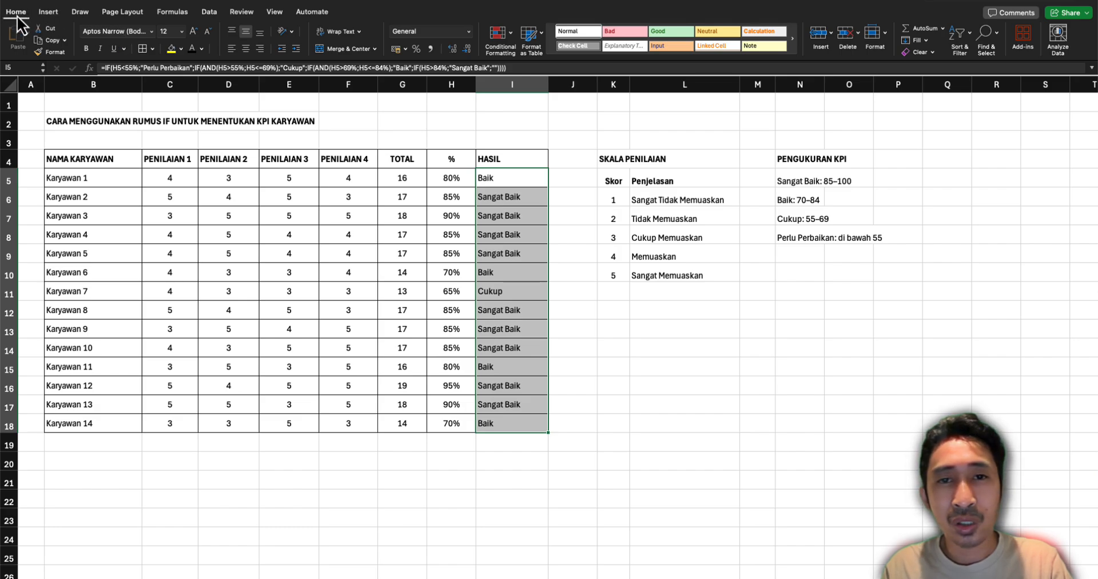
left_click(925, 44)
left_click(926, 45)
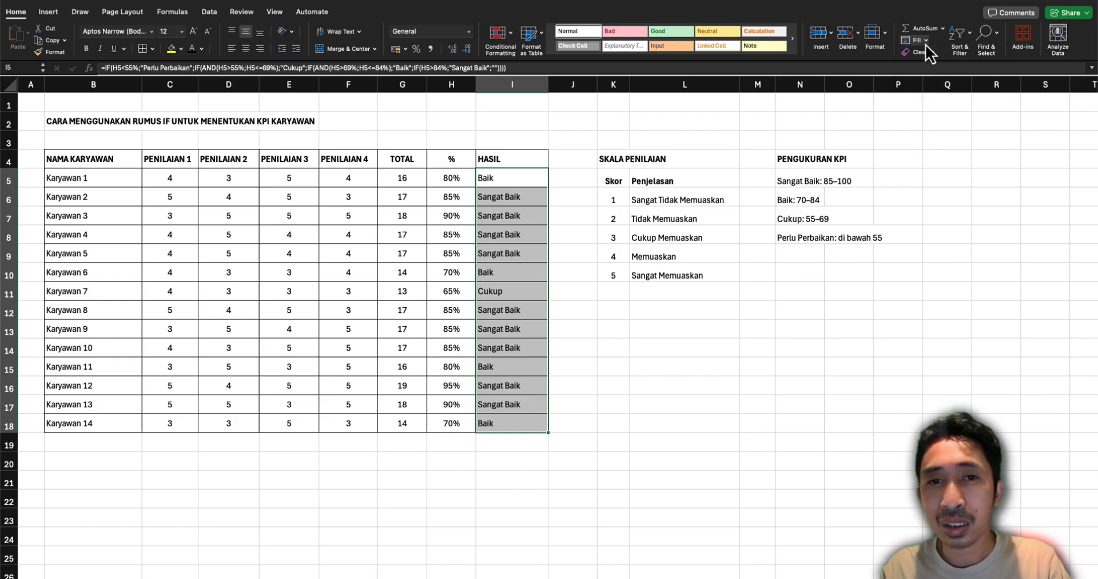
left_click(501, 32)
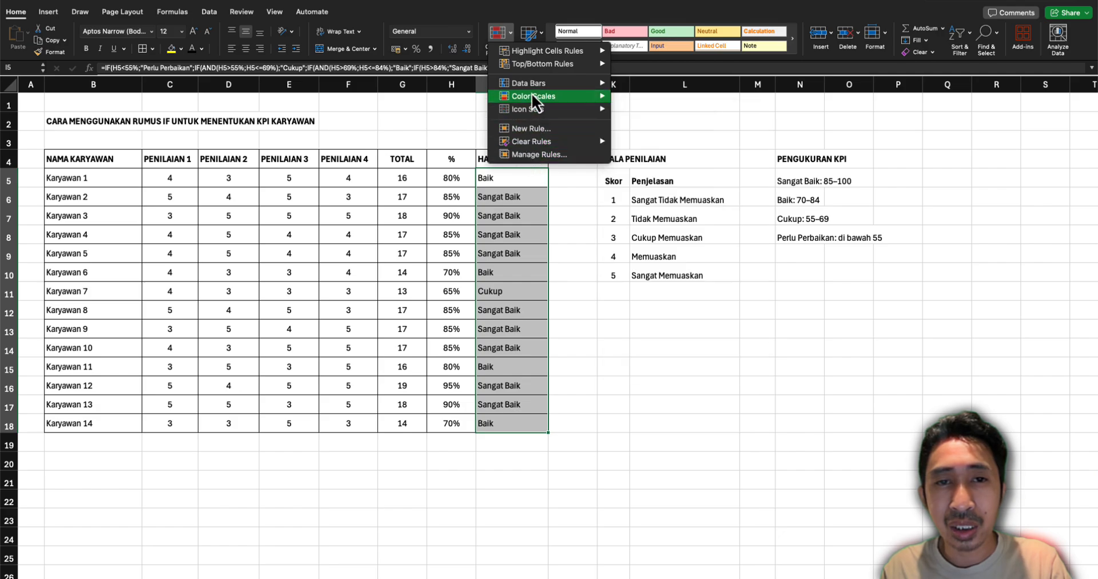
left_click(534, 130)
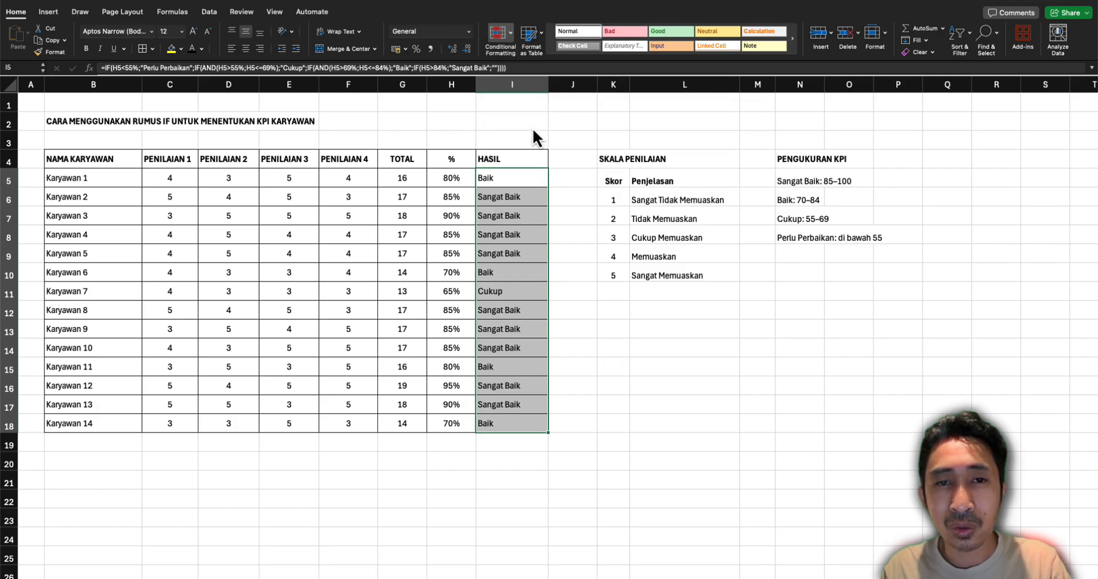
left_click_drag(533, 122, 677, 262)
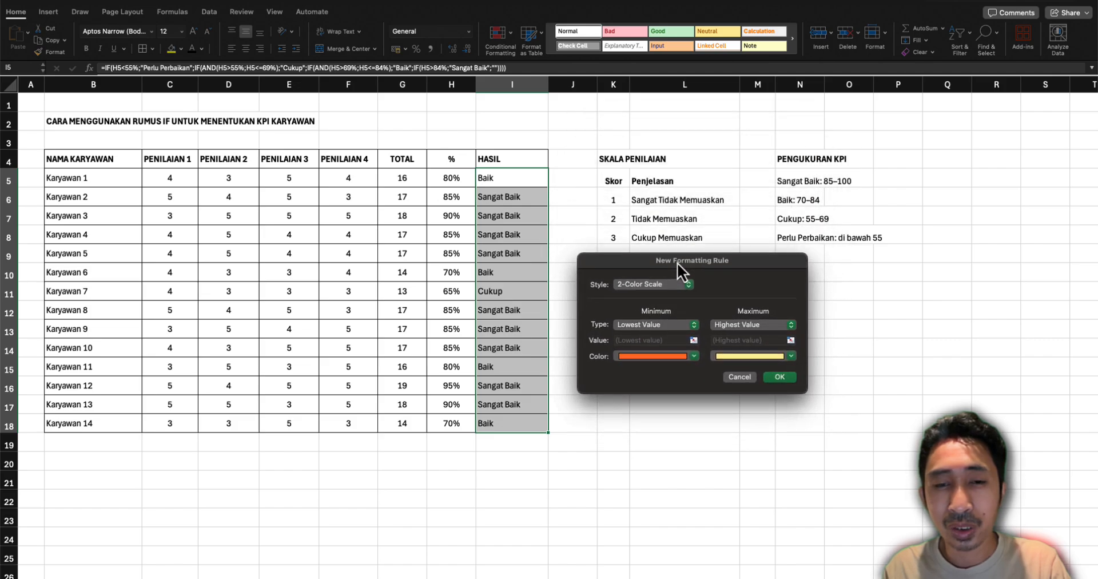
left_click(632, 283)
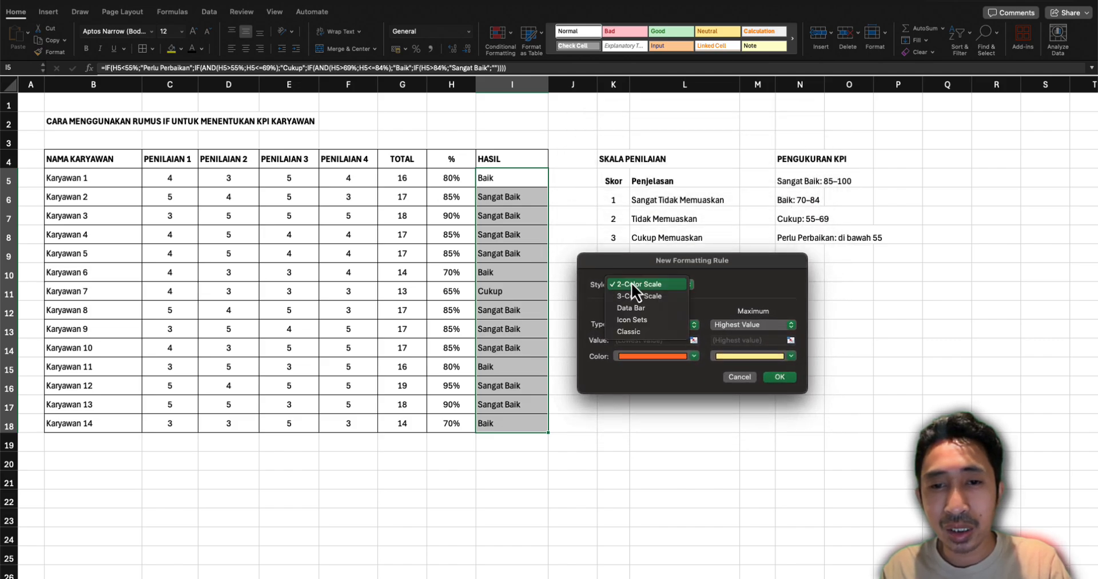
left_click(630, 334)
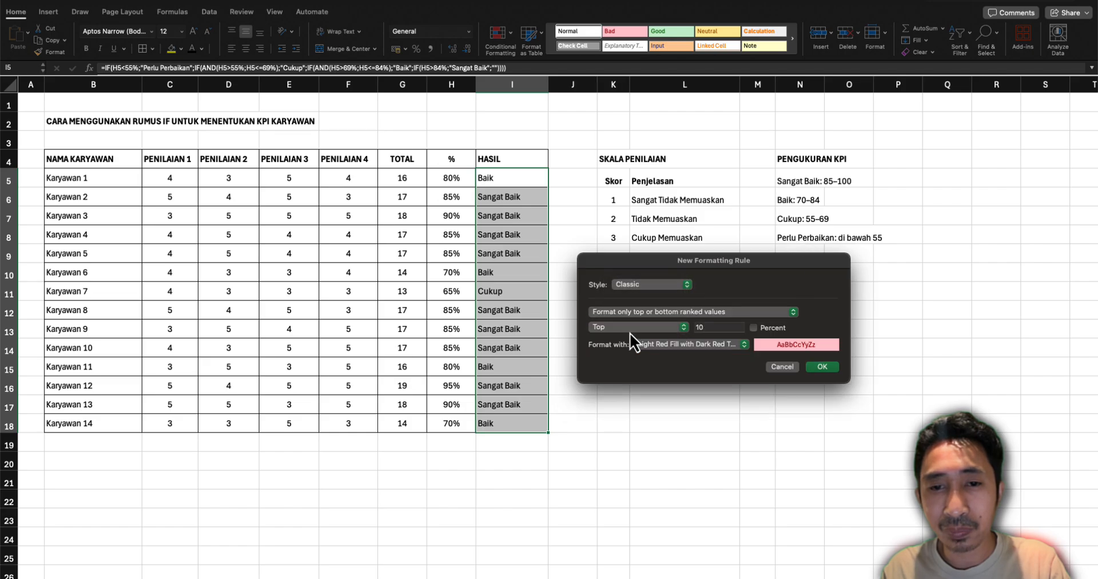
left_click(629, 315)
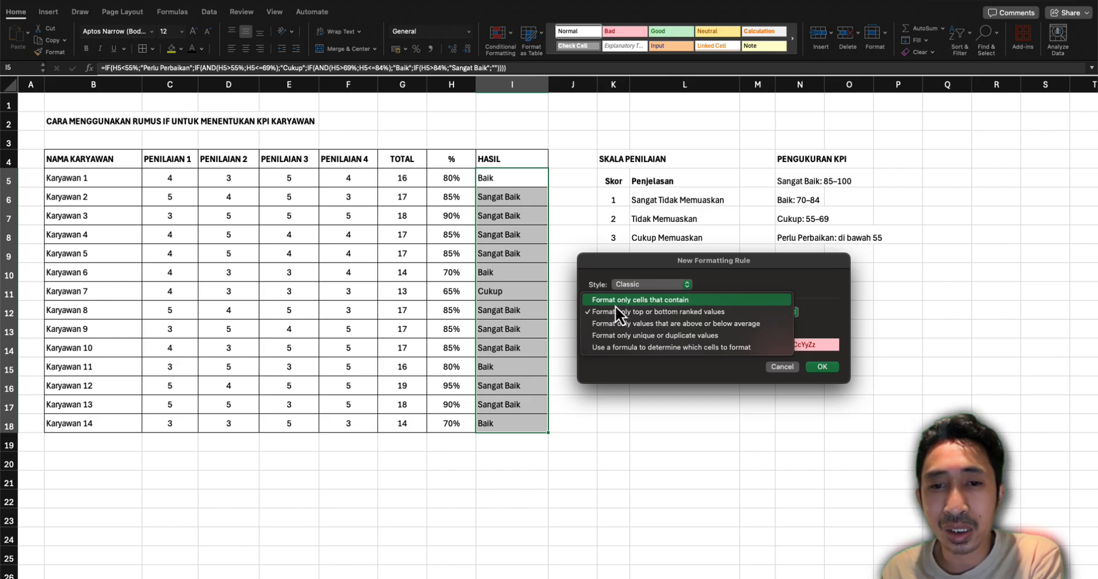
left_click(615, 306)
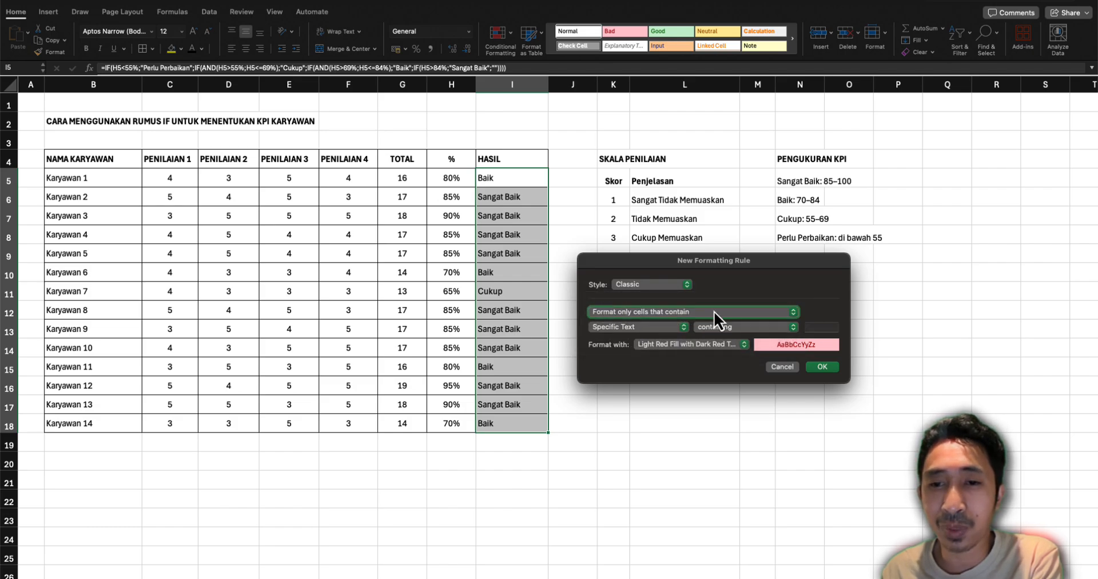
Have the rule format text containing "Sangat" with Green Fill with Dark Green Text, and apply it
left_click(822, 327)
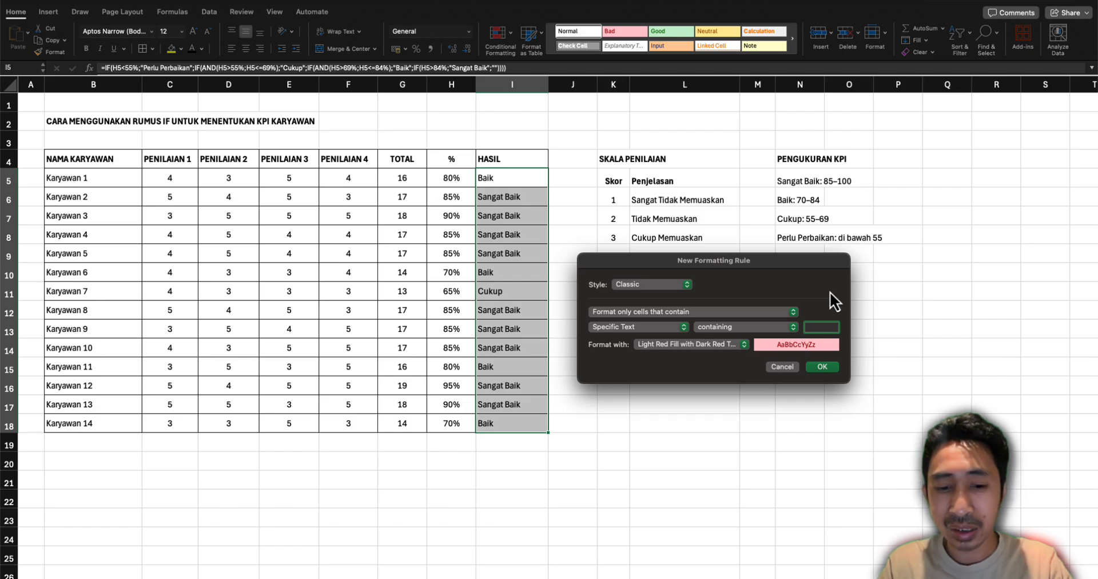
type("Sangat")
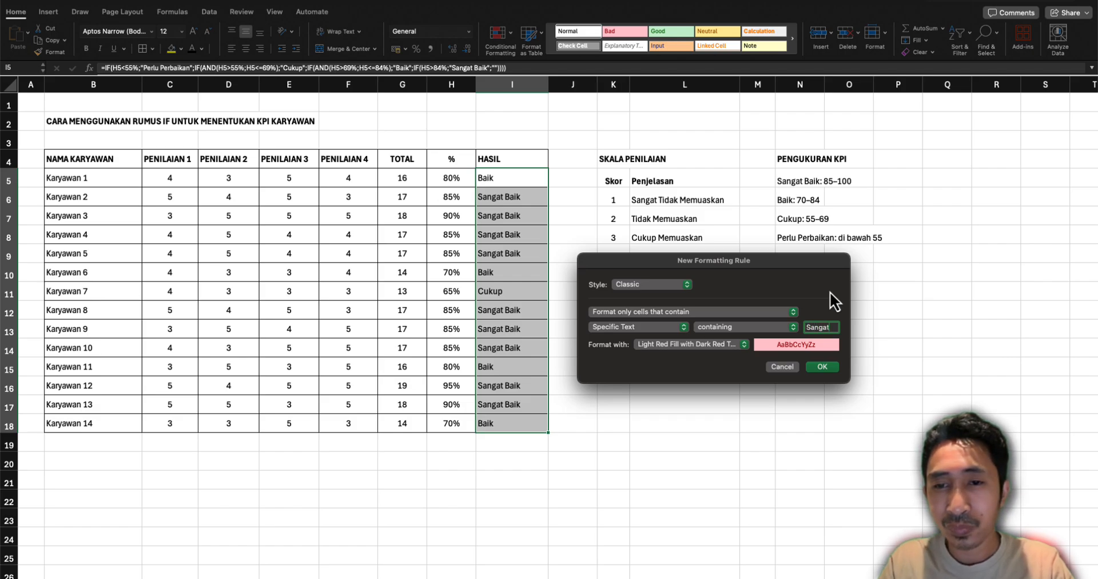
left_click(691, 344)
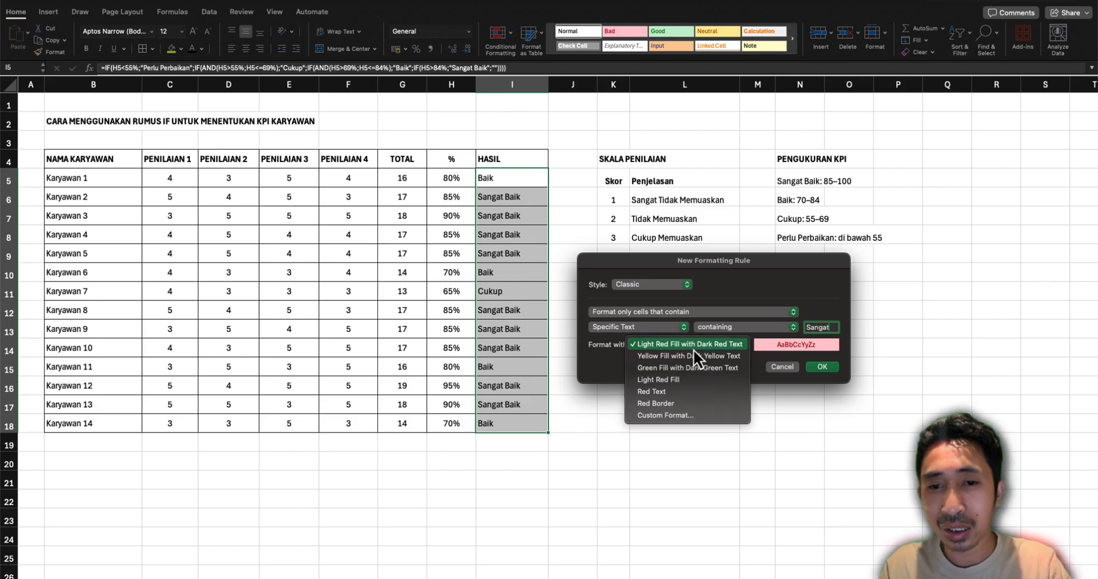
left_click(671, 368)
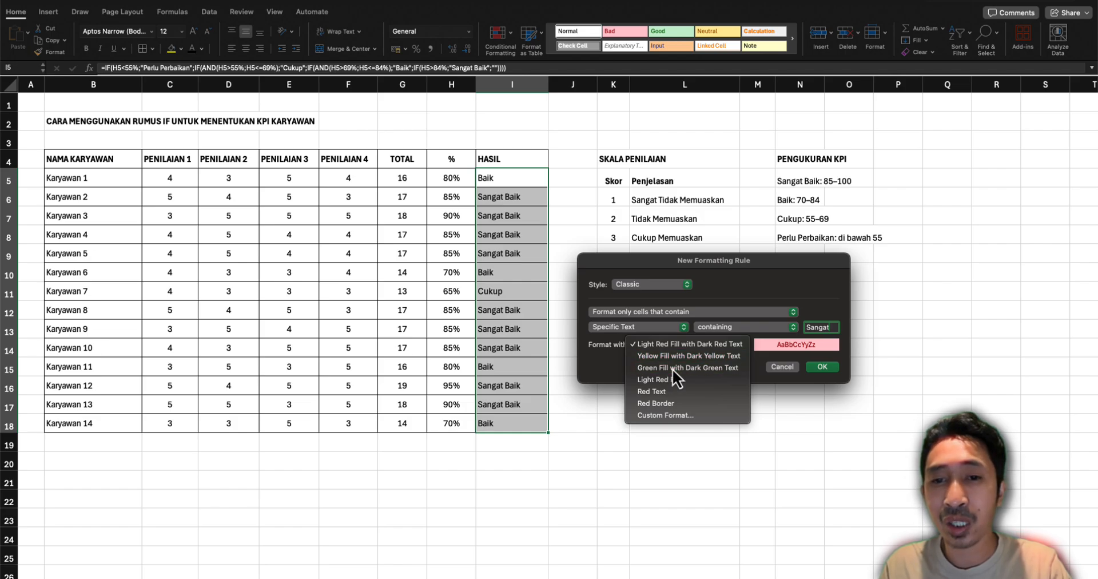
left_click(822, 366)
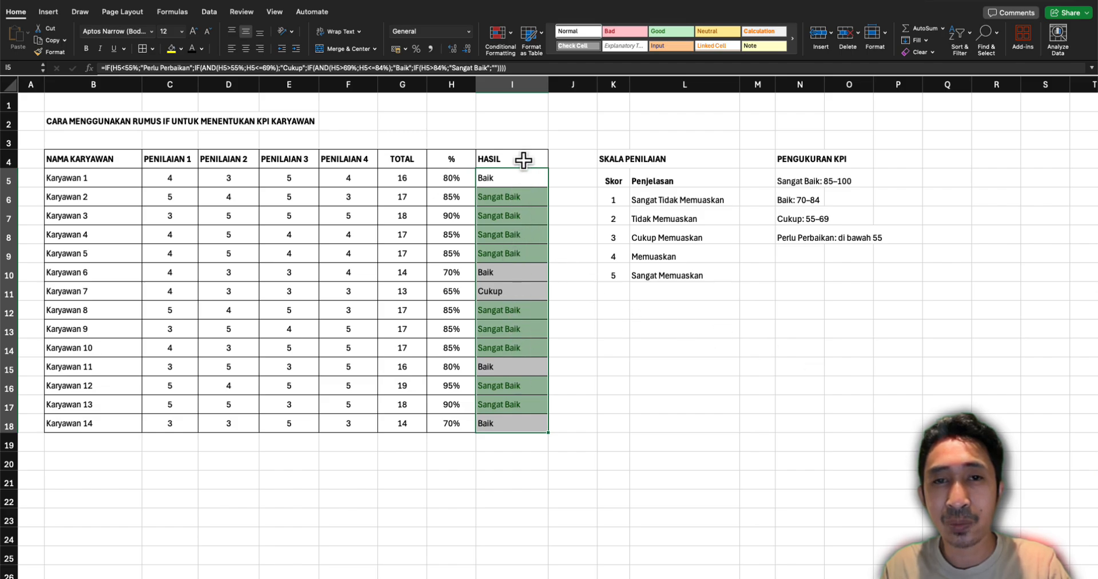
Start a second Classic conditional formatting rule for the HASIL cells, set to format only cells that contain specific text
left_click(502, 38)
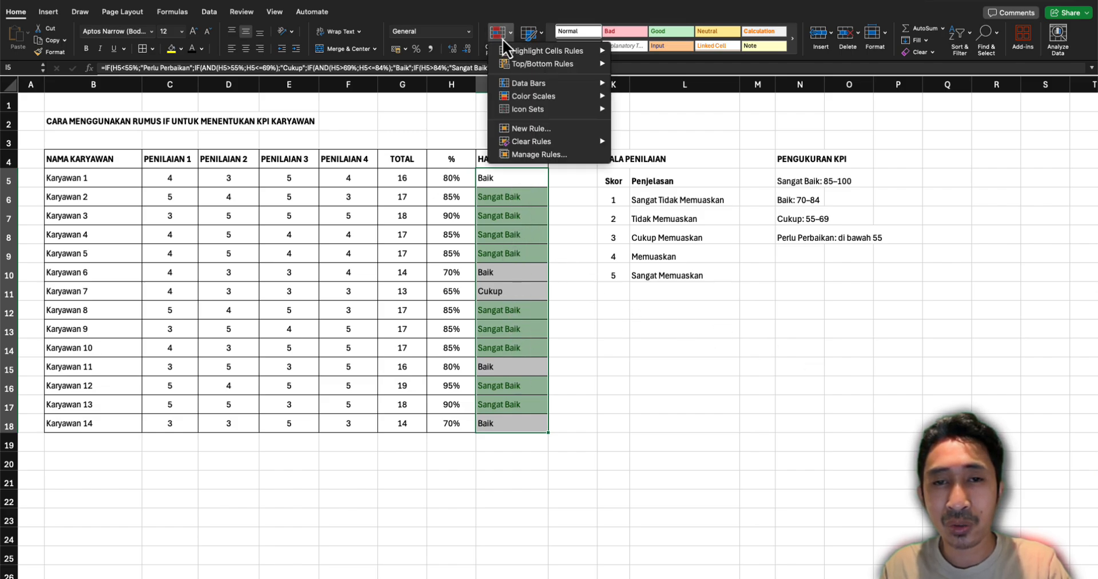
left_click(541, 129)
left_click_drag(576, 133, 736, 279)
left_click(684, 295)
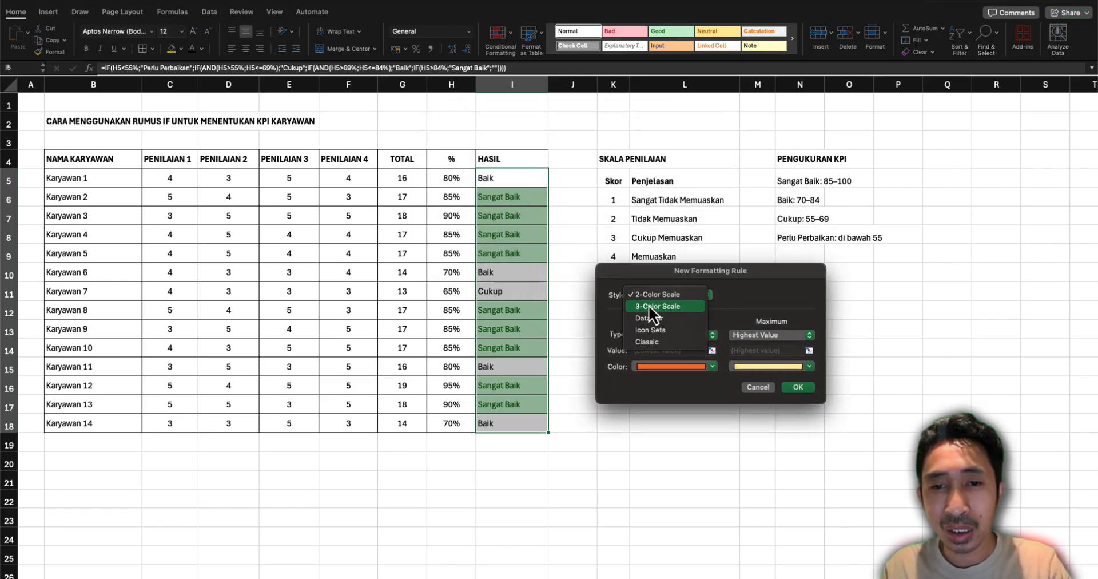
left_click(647, 343)
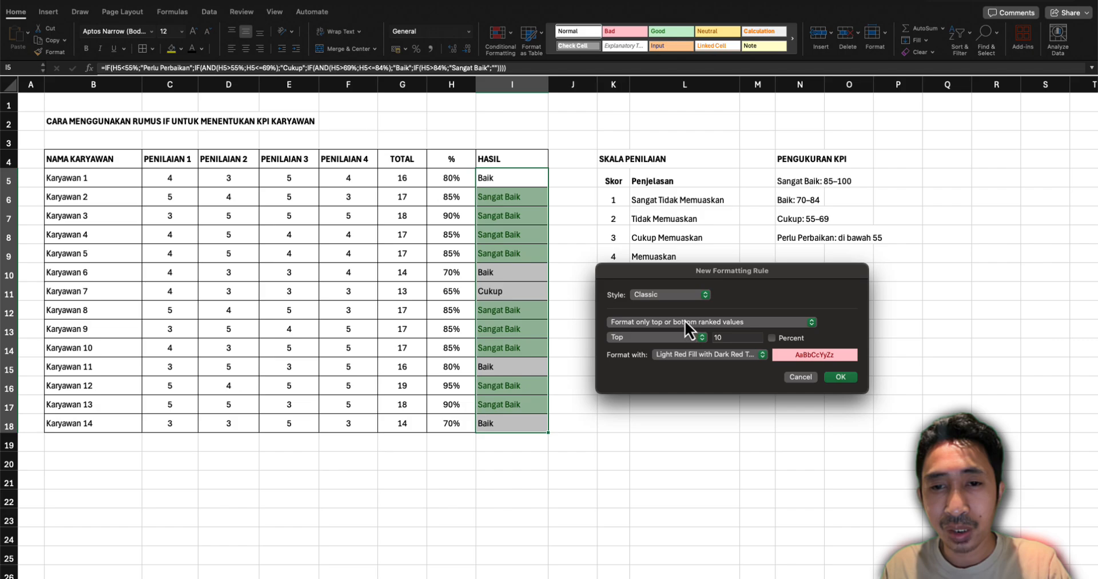
left_click(668, 296)
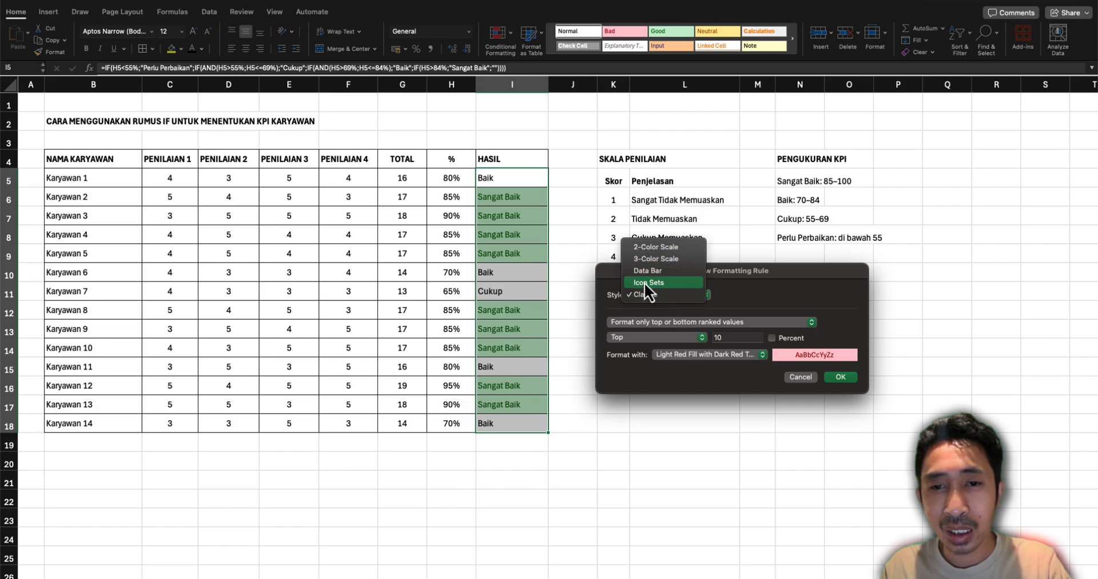
left_click(695, 312)
left_click(682, 323)
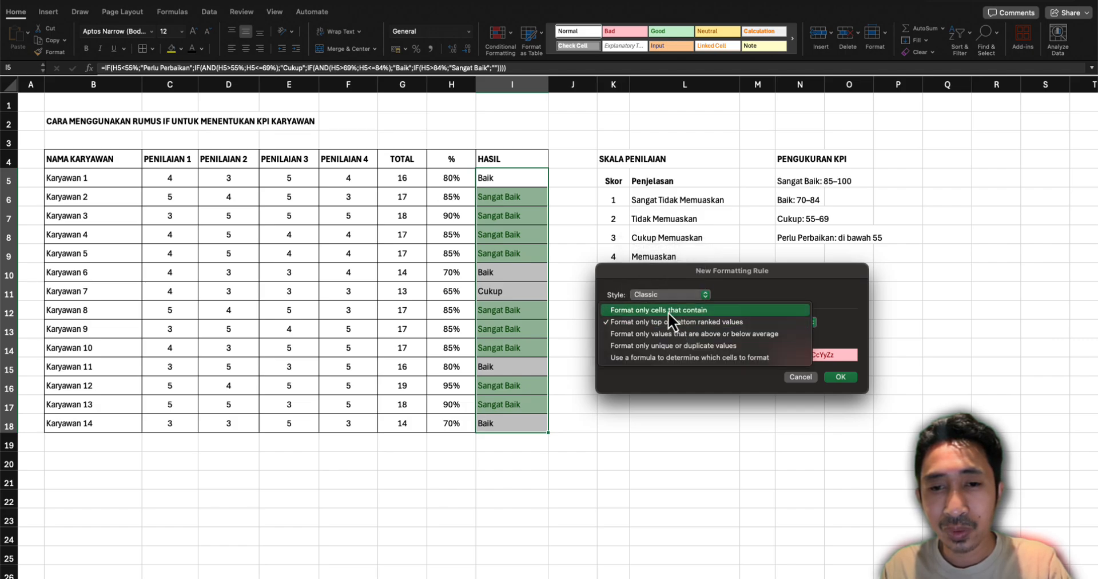
left_click(669, 311)
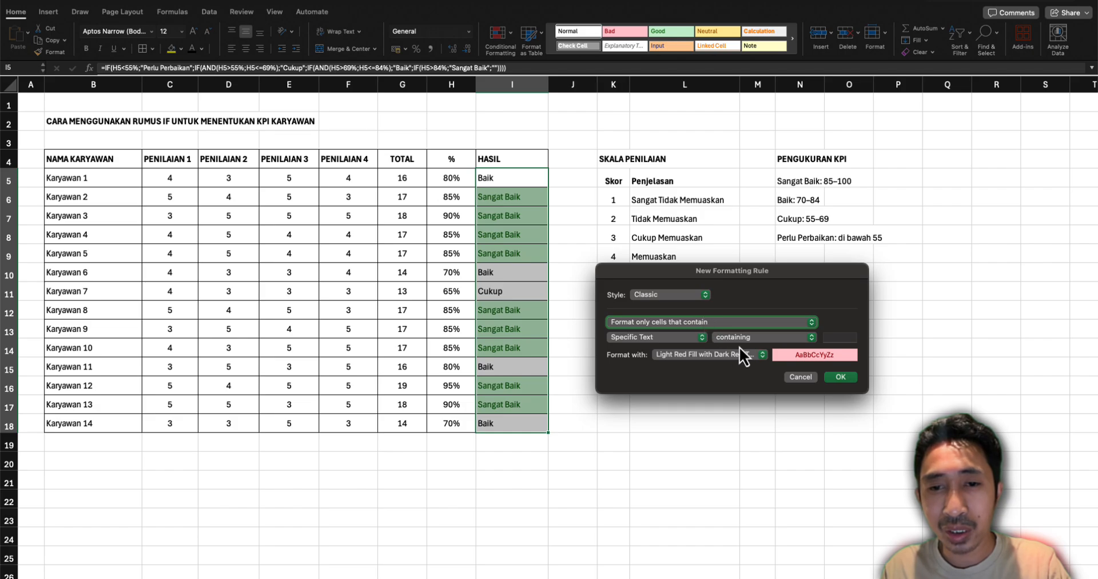
Have the rule format text beginning with "Baik" with Yellow Fill with Dark Yellow Text, and apply it
left_click(839, 342)
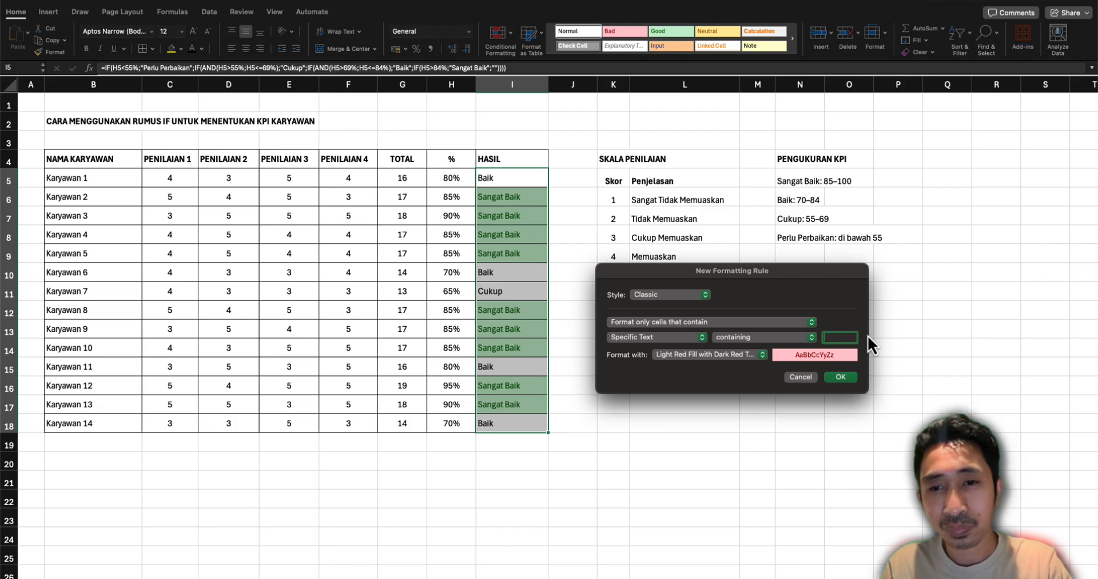
type("Baik")
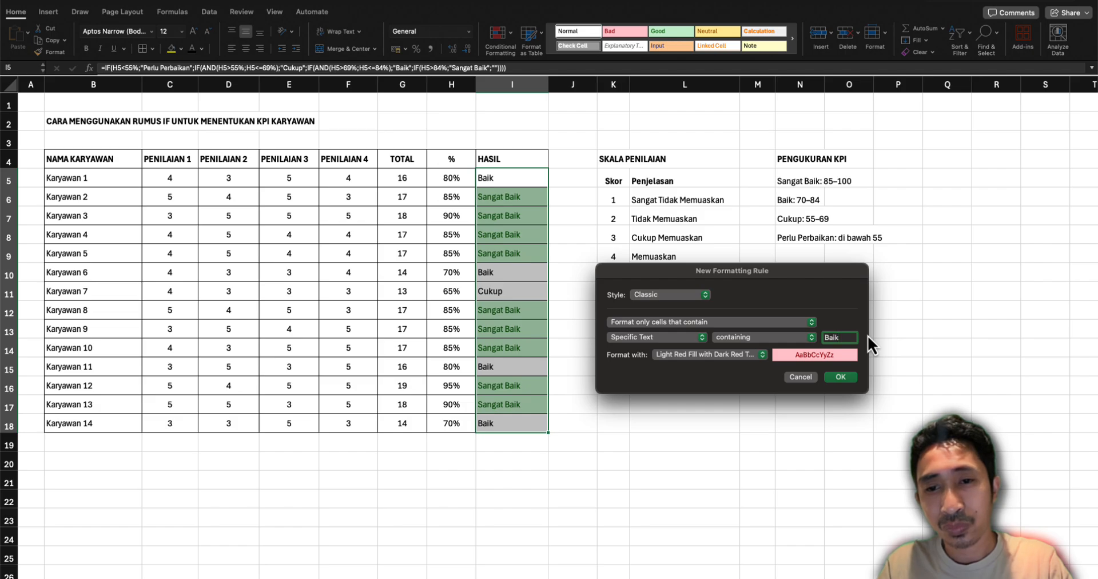
left_click(799, 338)
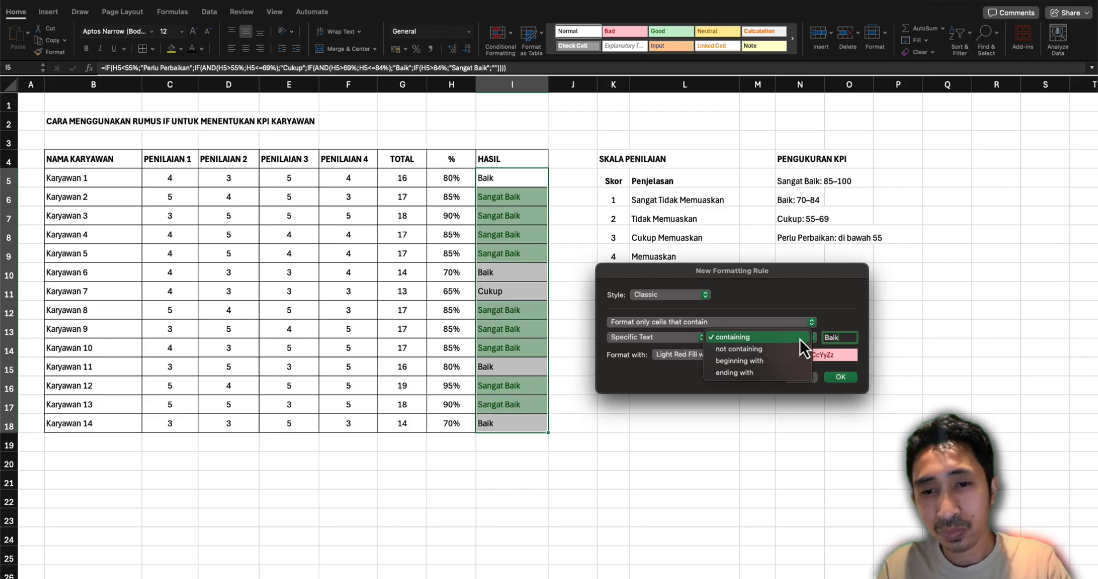
left_click(734, 363)
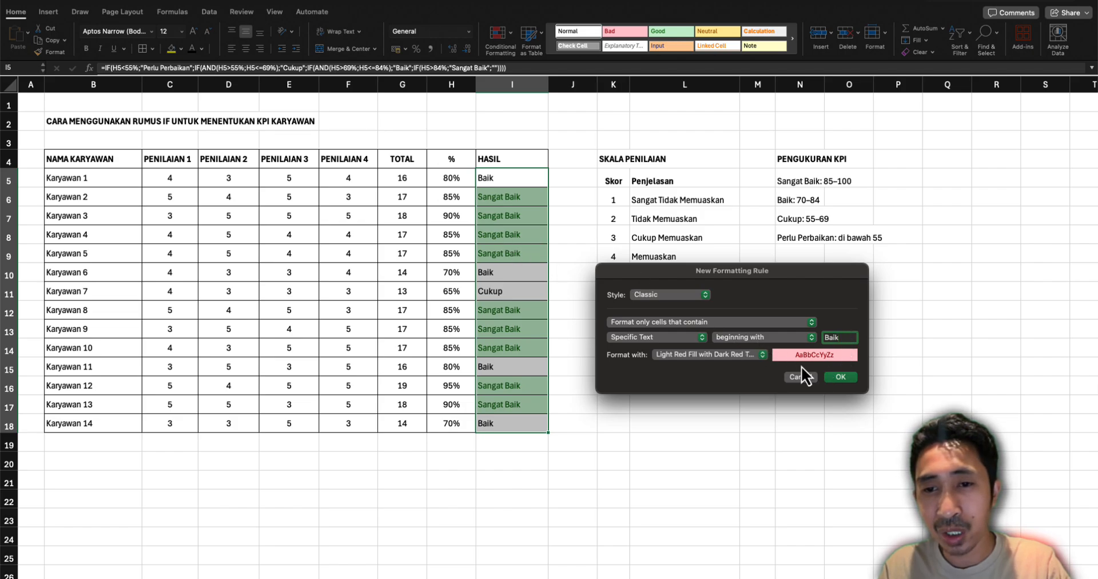
left_click(735, 358)
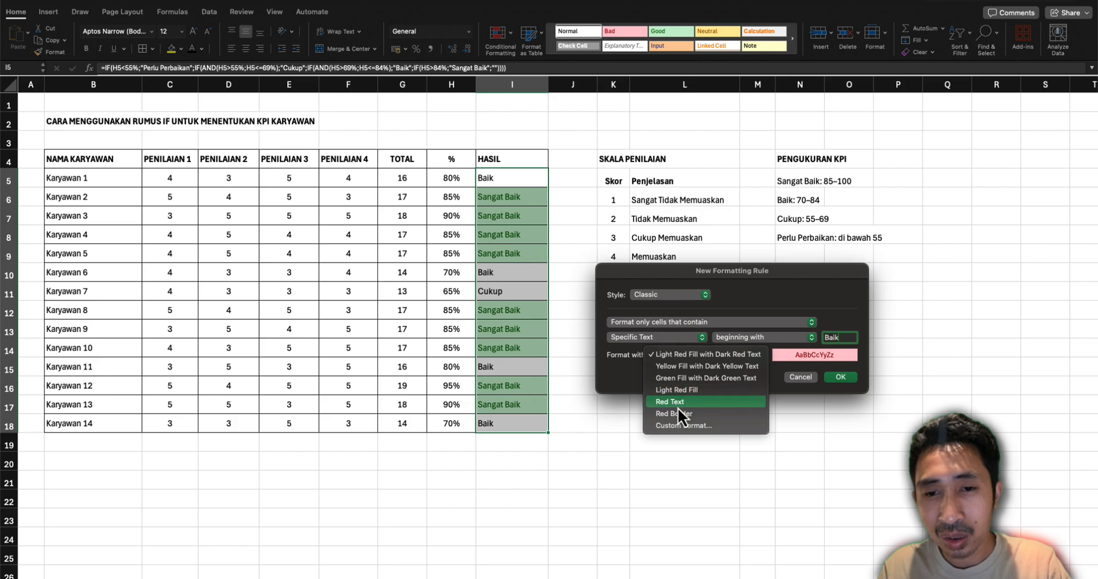
left_click(669, 367)
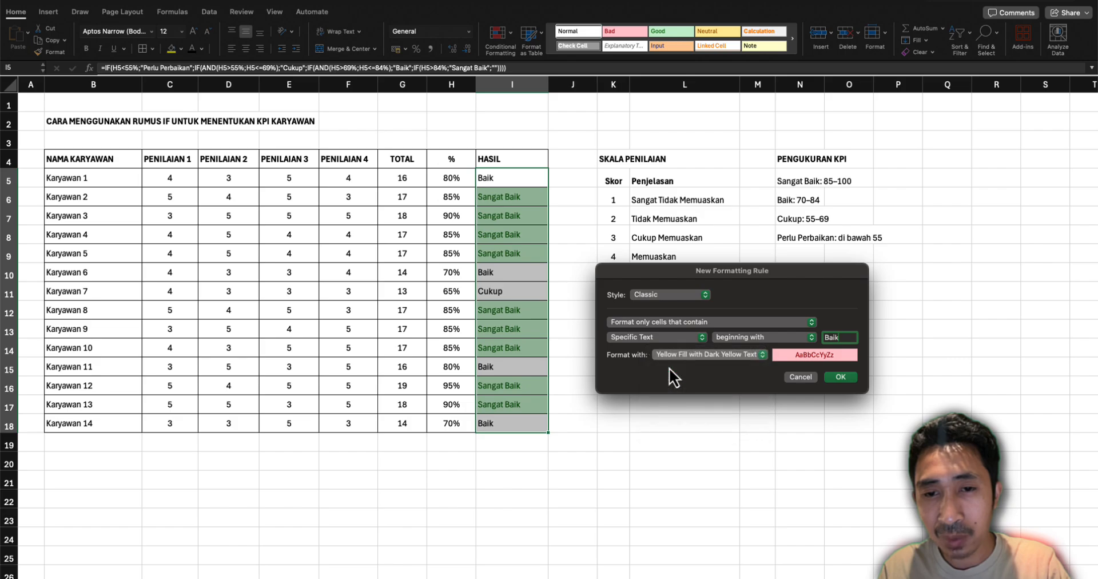
left_click(836, 379)
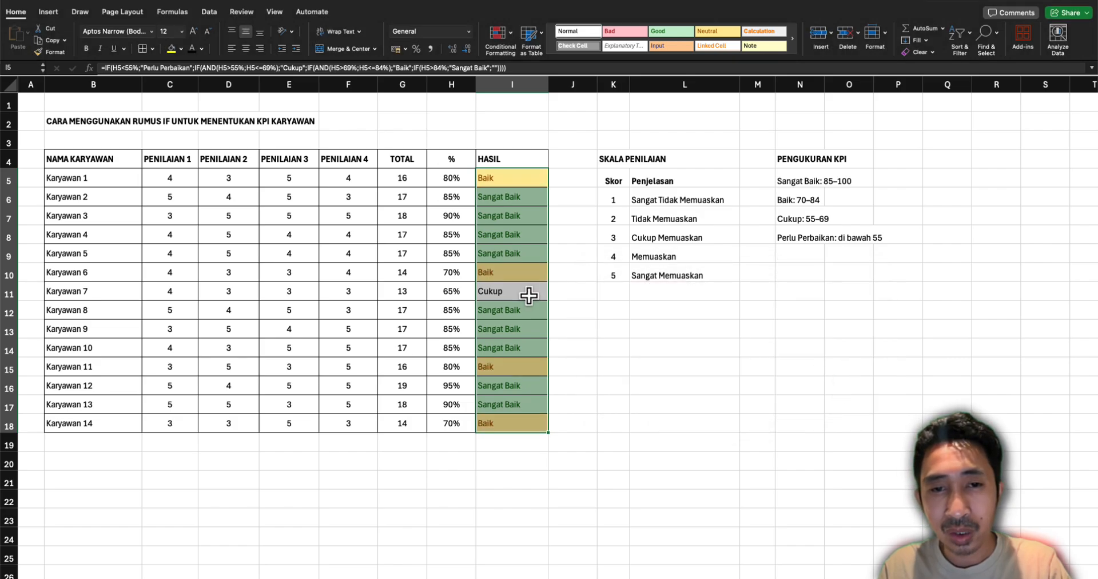
Start a third Classic conditional formatting rule for I5:I18 that formats only cells containing specific text
left_click(496, 36)
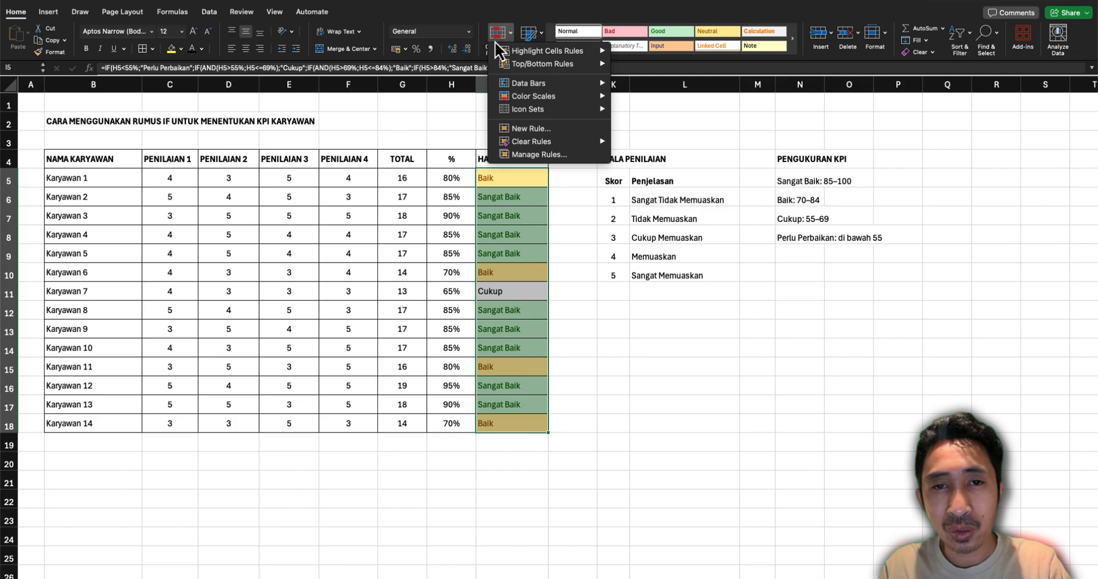
left_click(530, 129)
left_click_drag(592, 122, 725, 282)
left_click(650, 306)
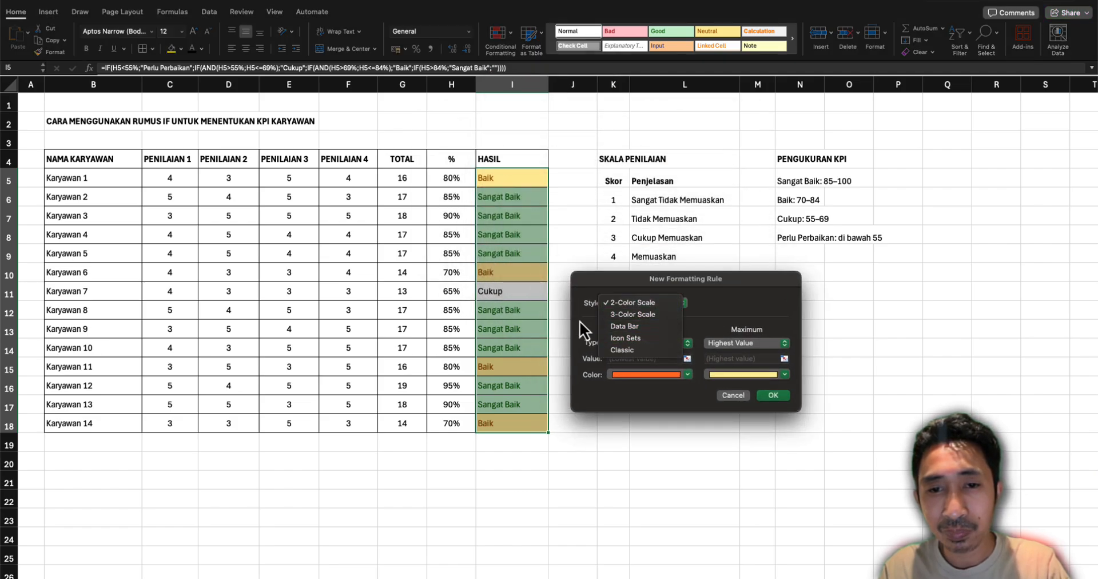
left_click(621, 350)
left_click(643, 331)
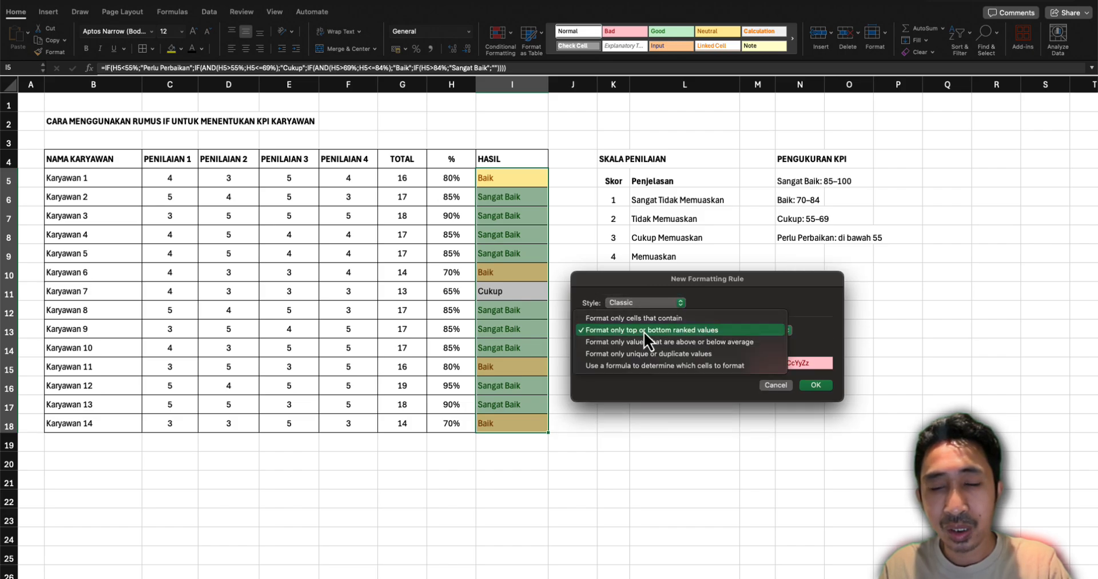
left_click(636, 318)
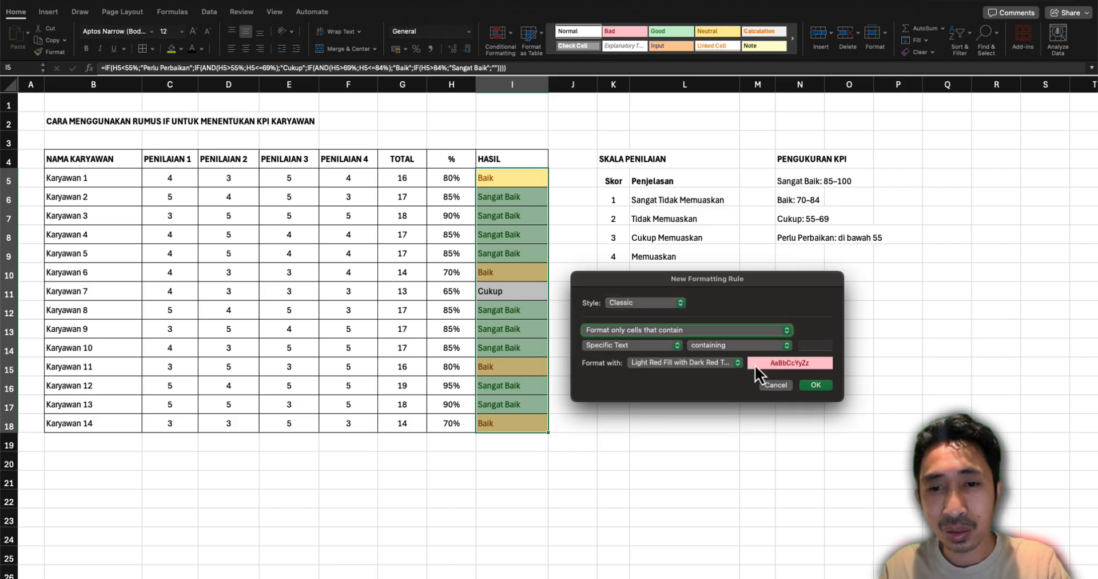
Have the rule format text containing "Cukup" with Light Red Fill with Dark Red Text, apply it, and deselect the range
left_click(810, 345)
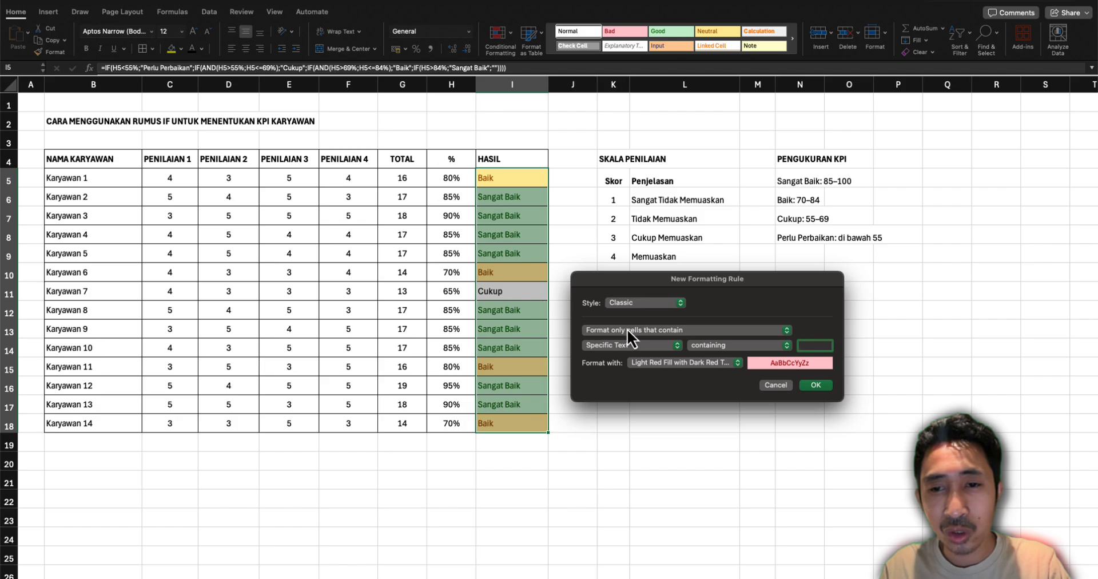
type("C")
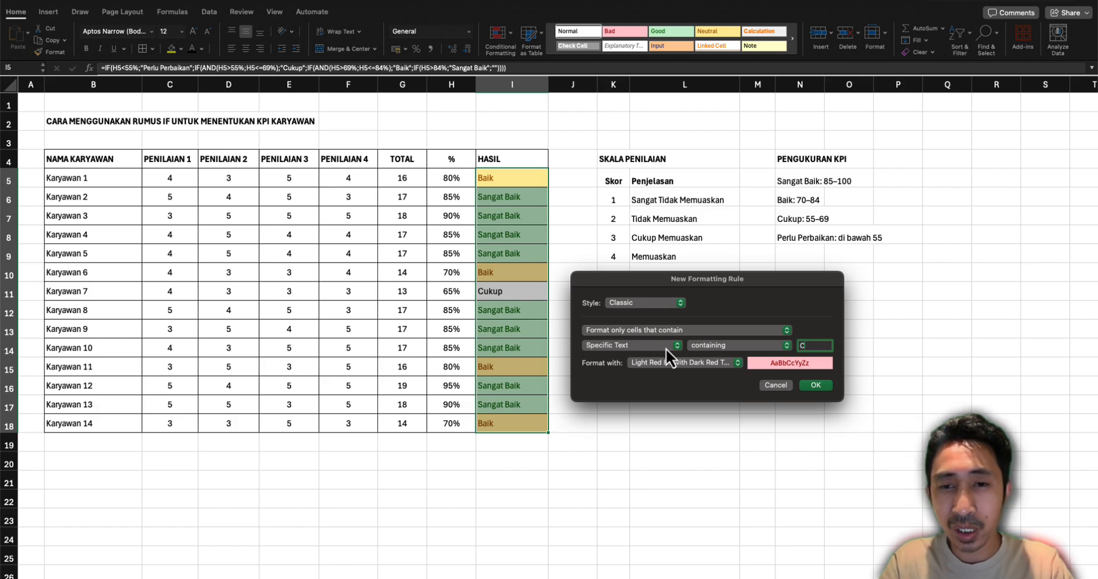
type("ukup")
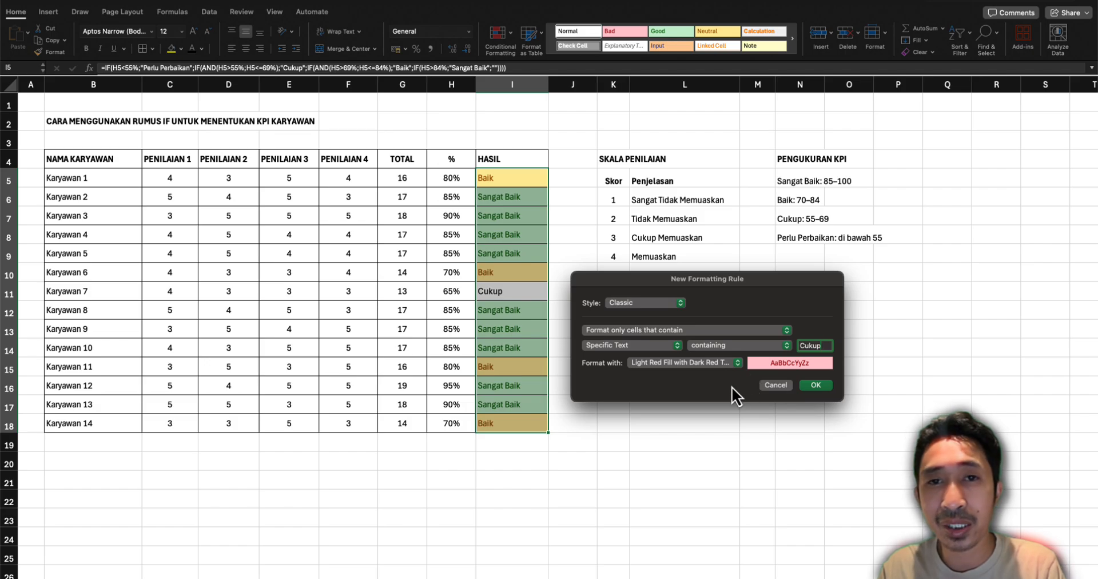
left_click(816, 385)
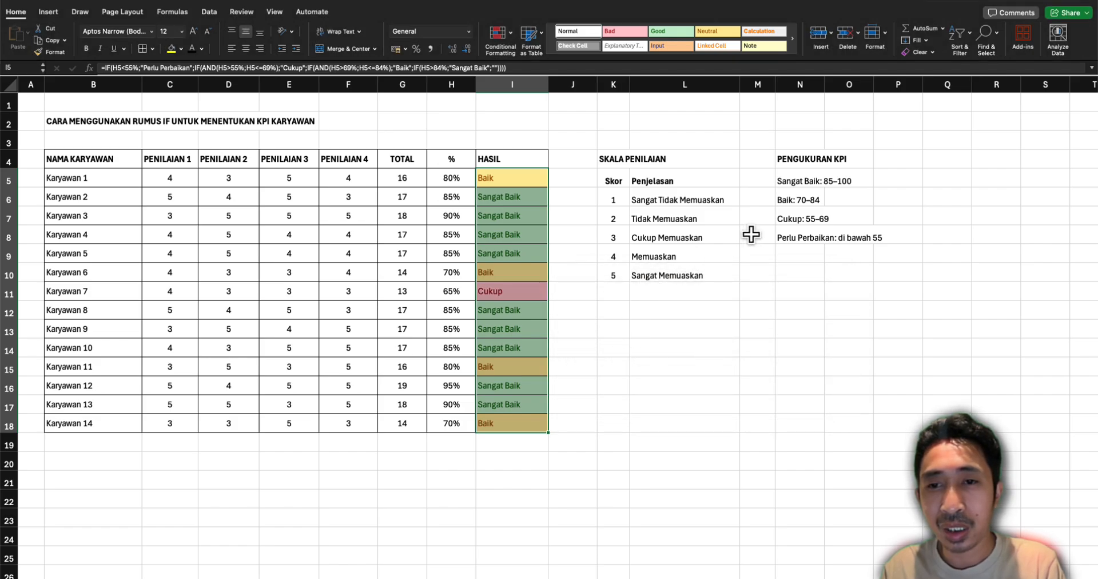
left_click(698, 298)
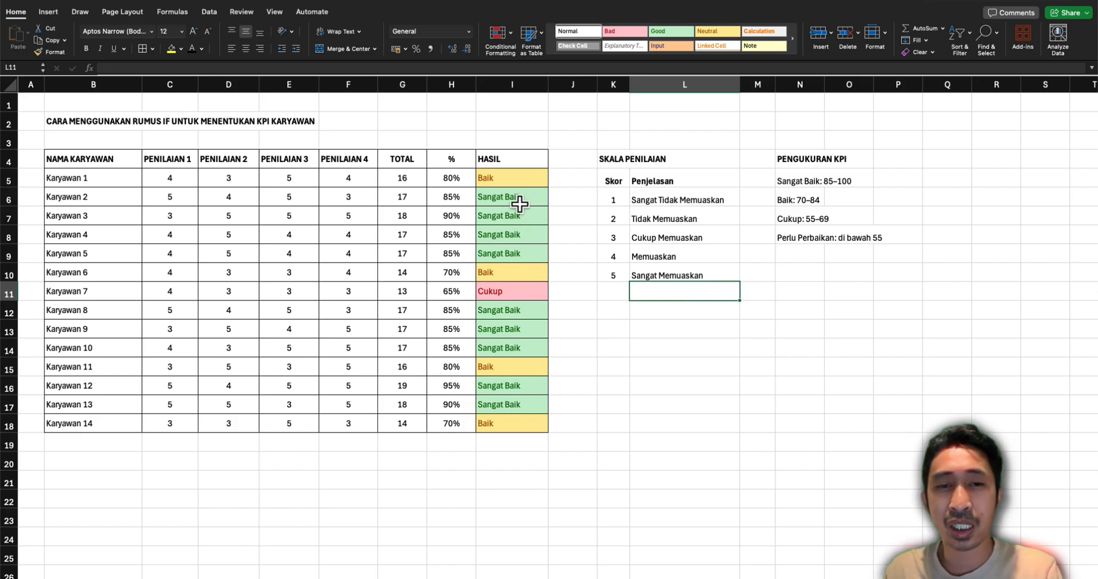
Recalculate the random scores several times by re-entering empty cells around the table, to test the HASIL categories and colors
left_click(459, 155)
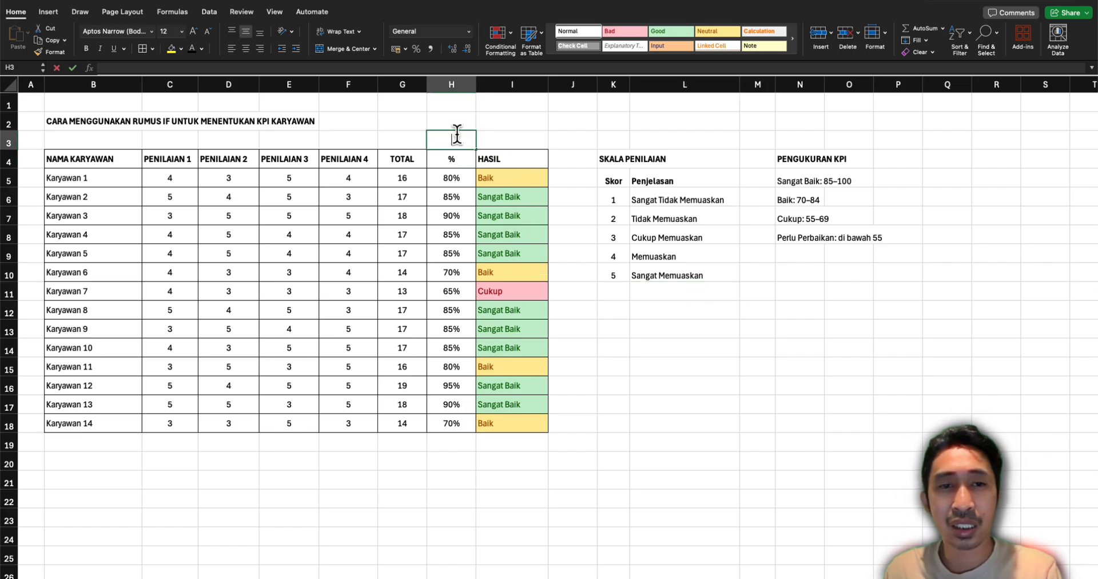
left_click(457, 136)
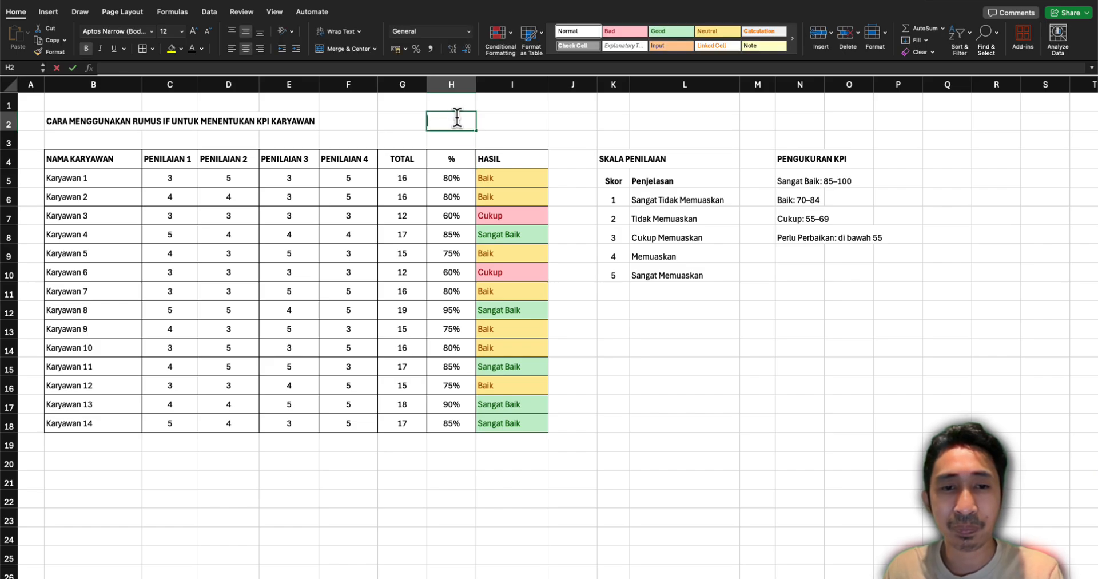
double_click(471, 122)
key("Return")
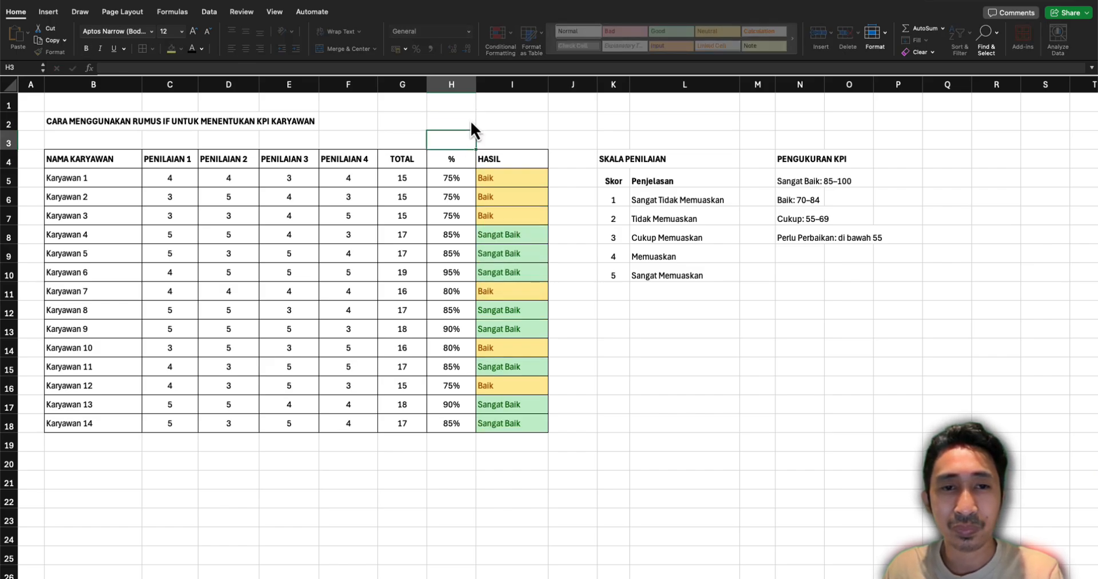
double_click(517, 125)
key("Return")
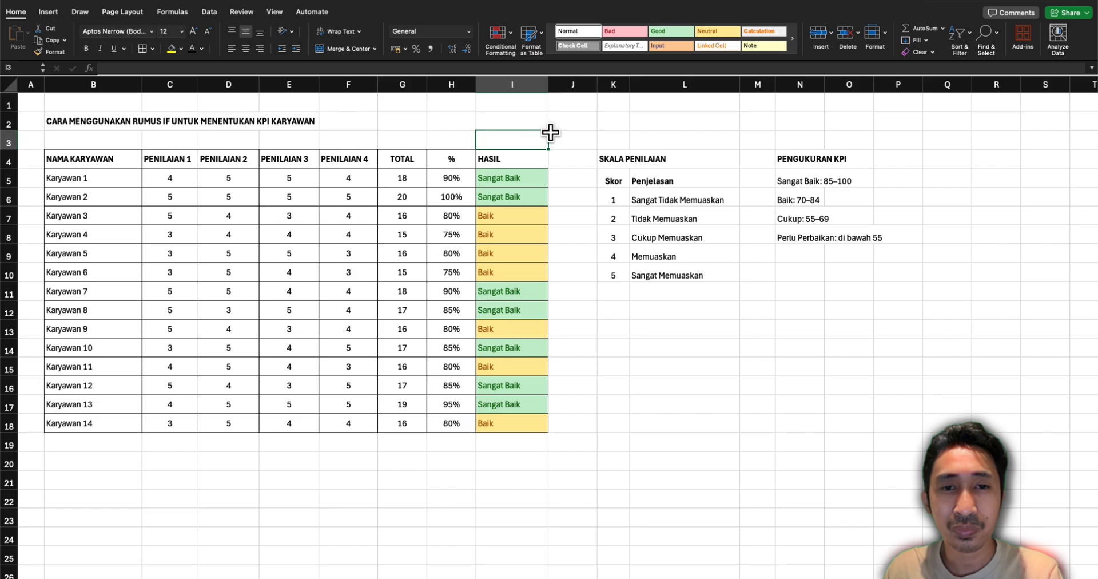
double_click(558, 137)
key("Return")
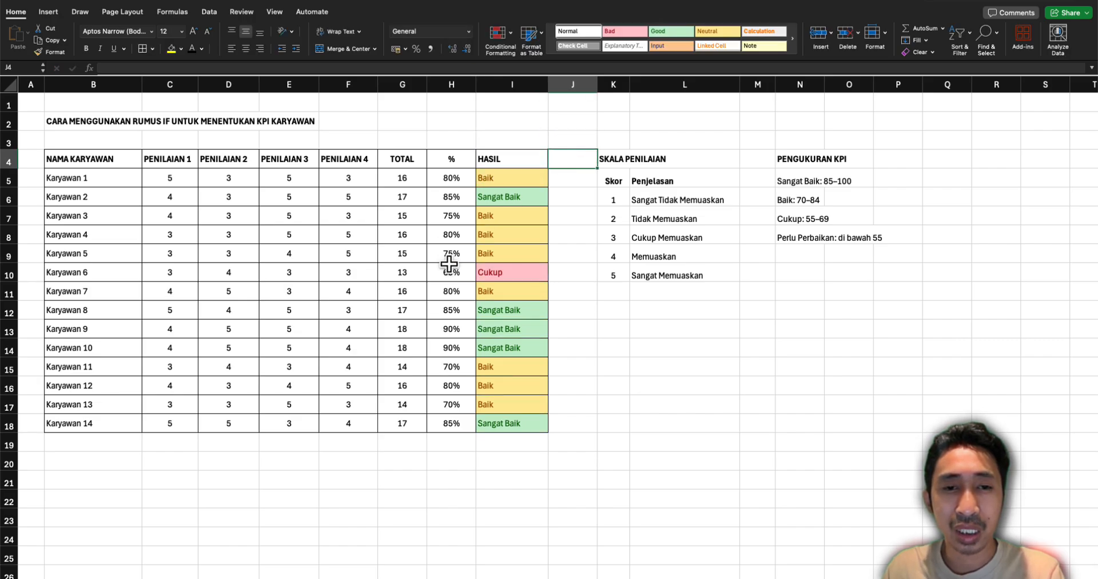
left_click(450, 442)
double_click(450, 442)
key("Return")
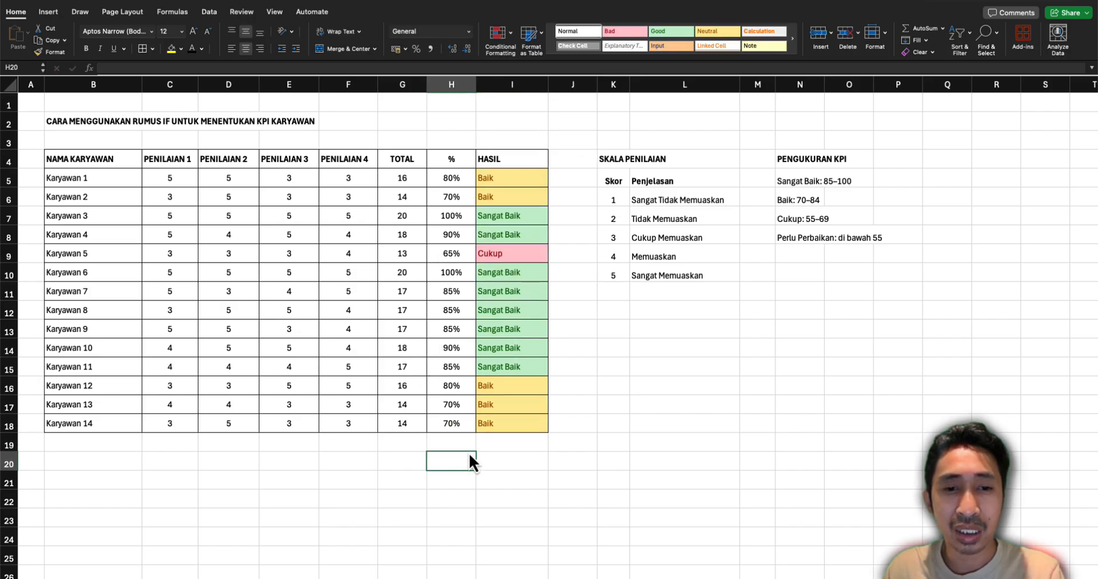
double_click(454, 448)
key("Return")
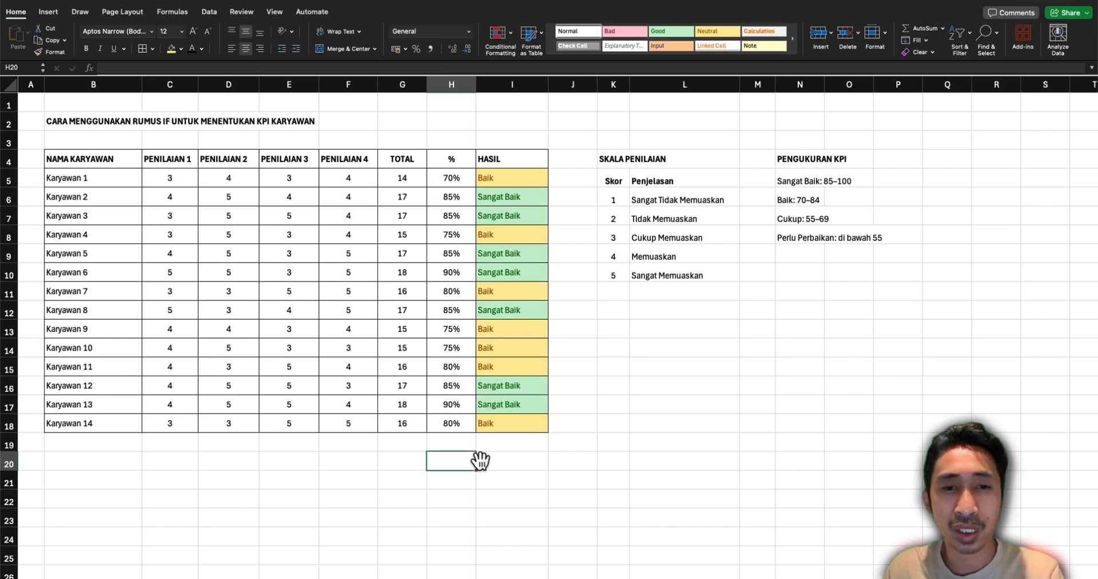
double_click(479, 454)
key("Return")
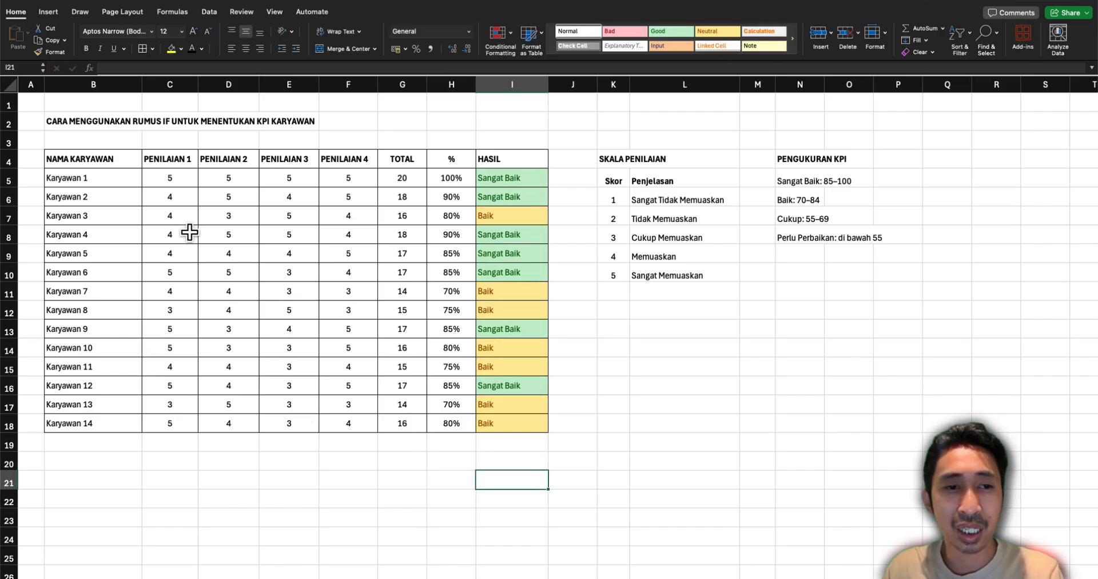
left_click(165, 180)
left_click(404, 485)
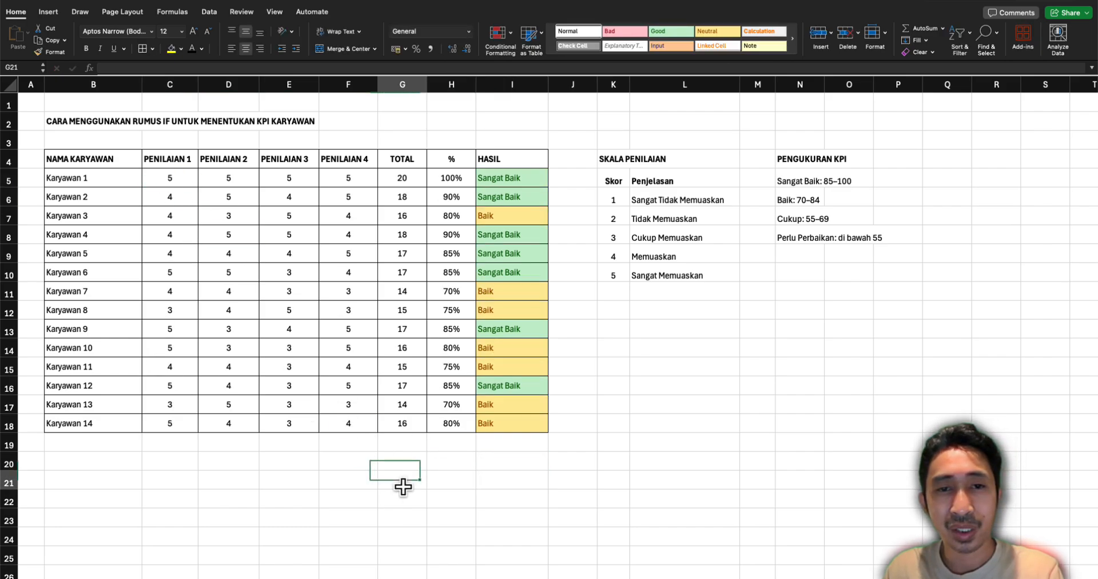
left_click(479, 311)
left_click(467, 220)
left_click(492, 186)
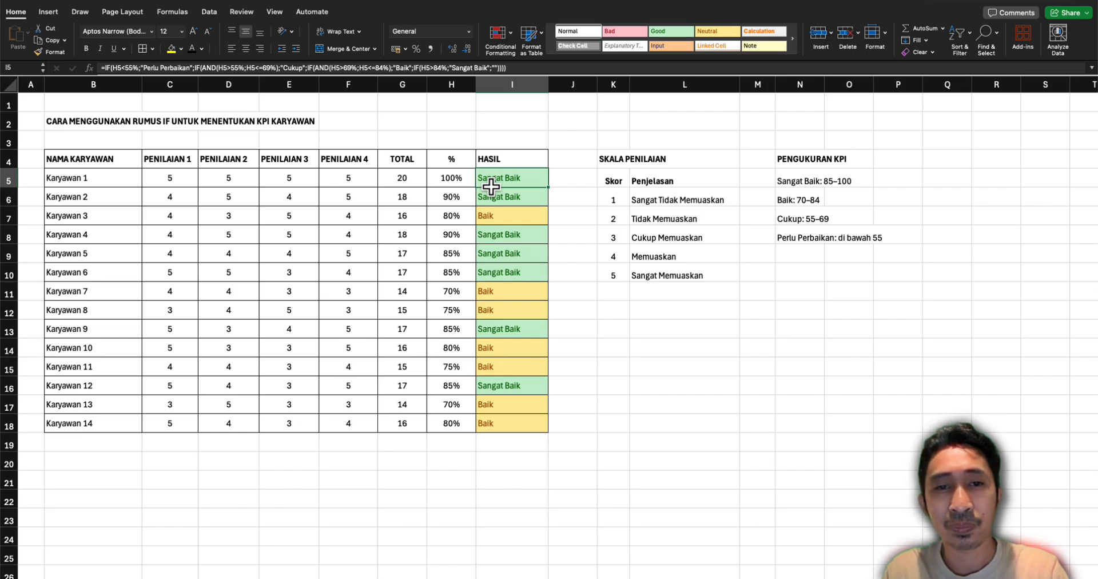
left_click(485, 156)
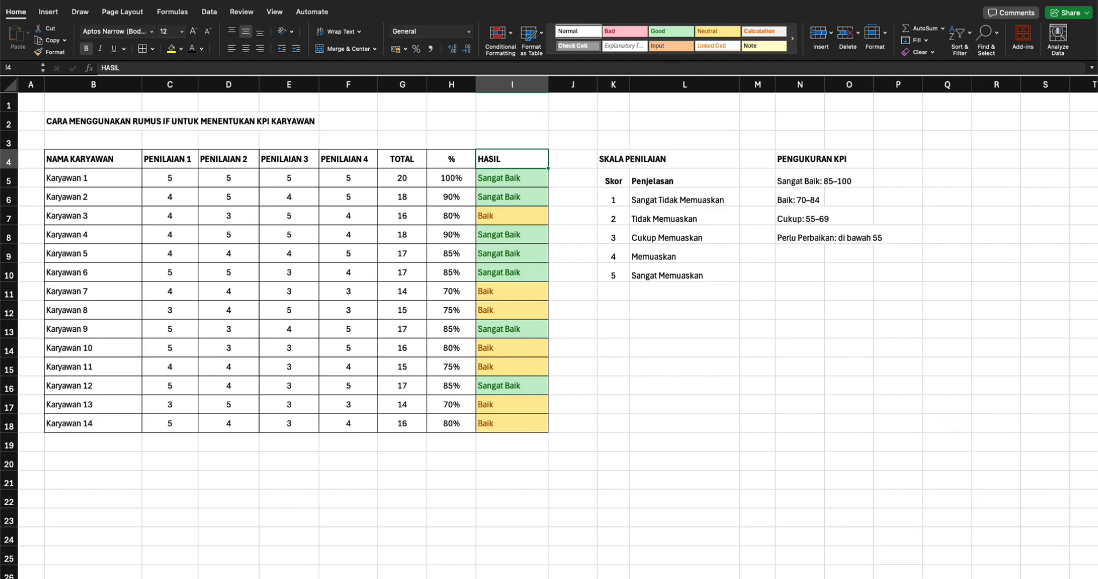
left_click(803, 0)
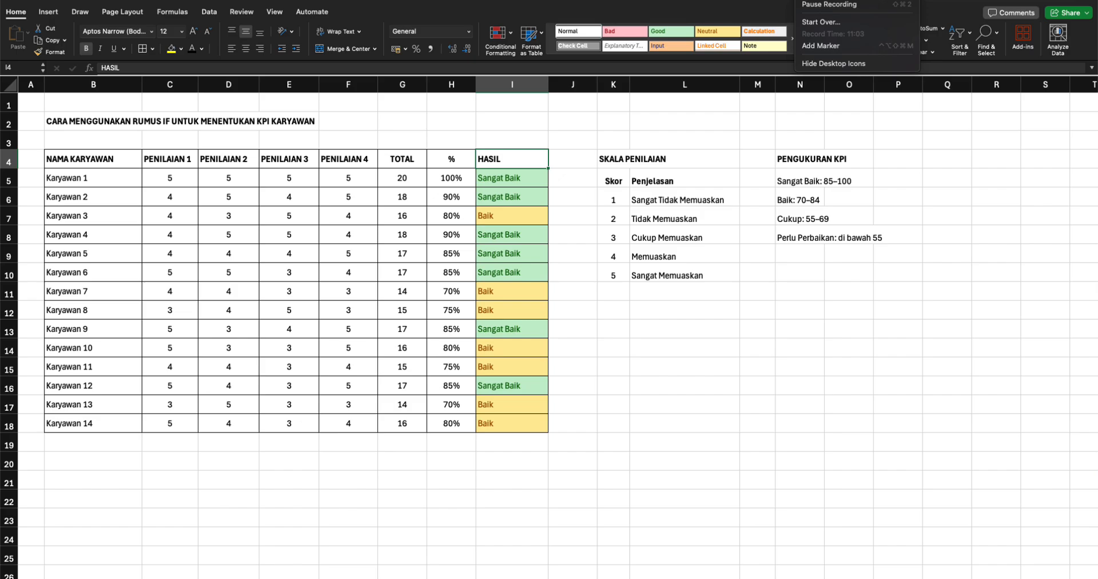